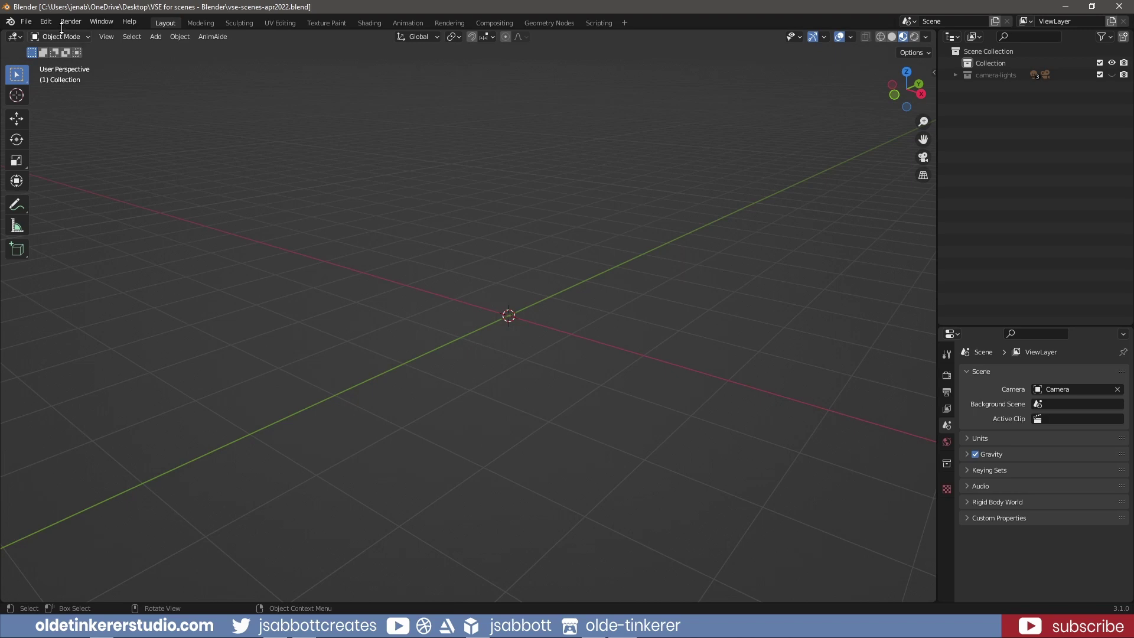
# Link the CH-snow collection from the snow_v02 folder's snow_v02.blend into the scene
pyautogui.click(26, 22)
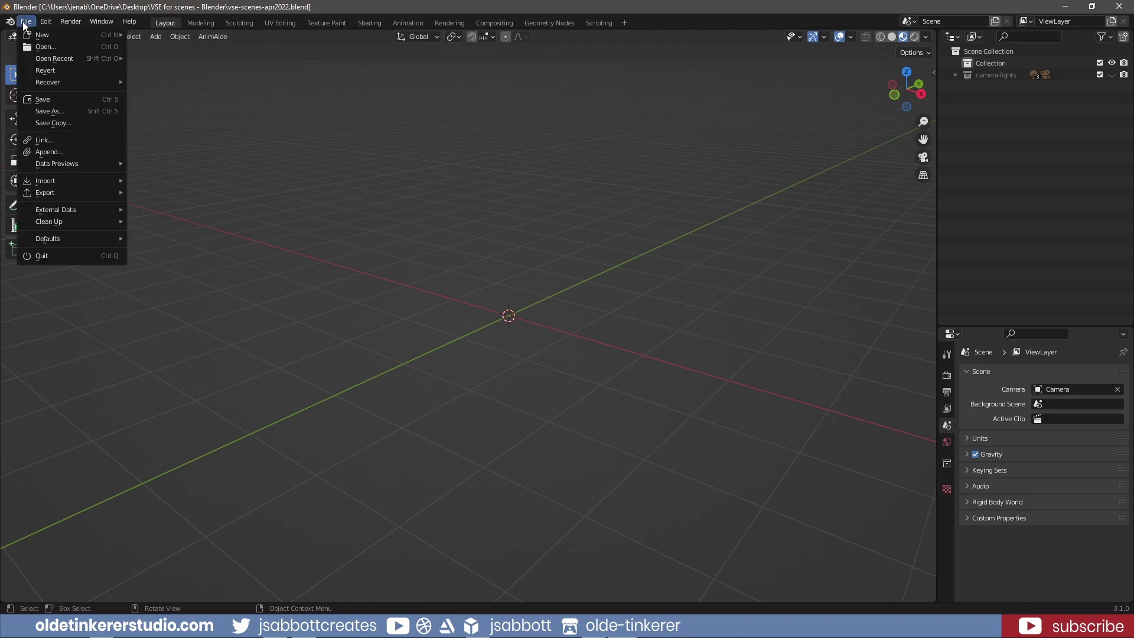
pyautogui.click(48, 140)
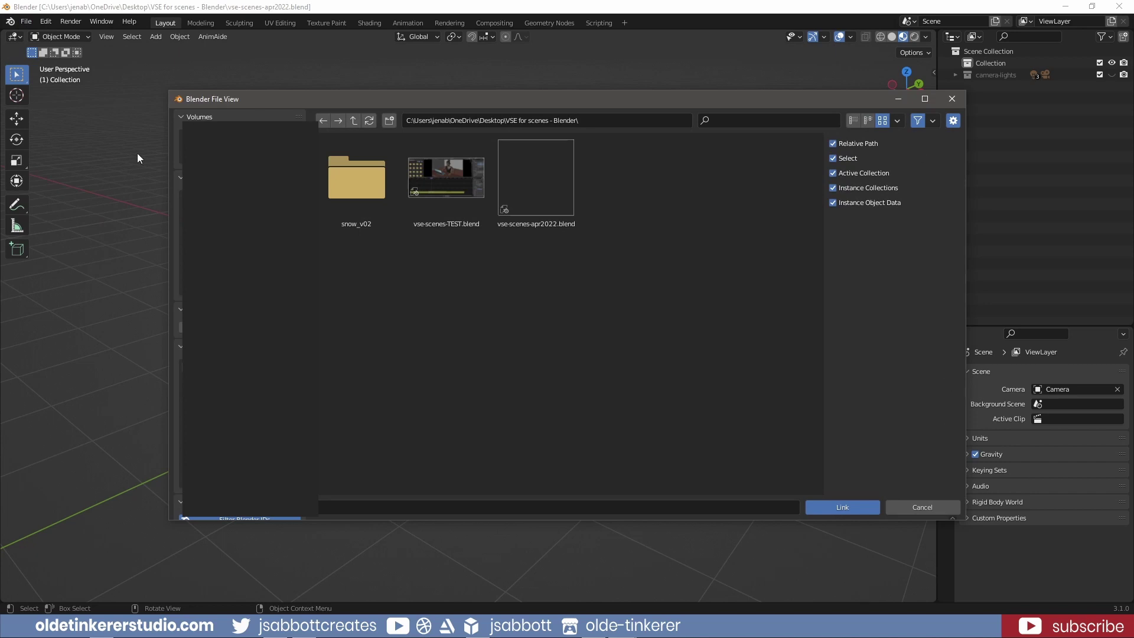
pyautogui.click(354, 192)
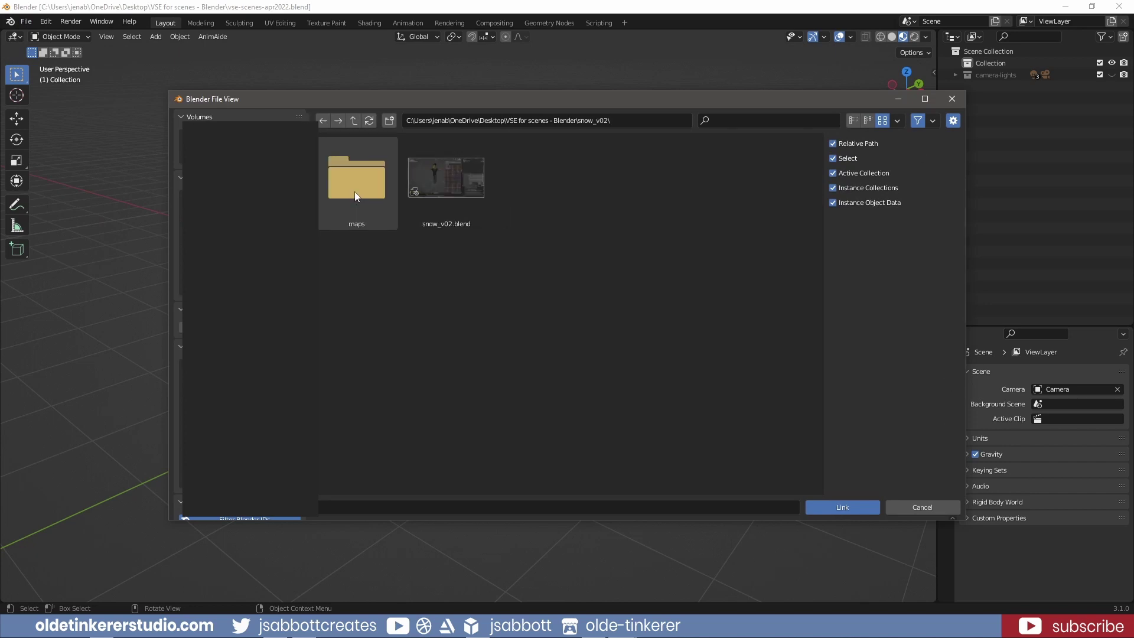
pyautogui.click(452, 186)
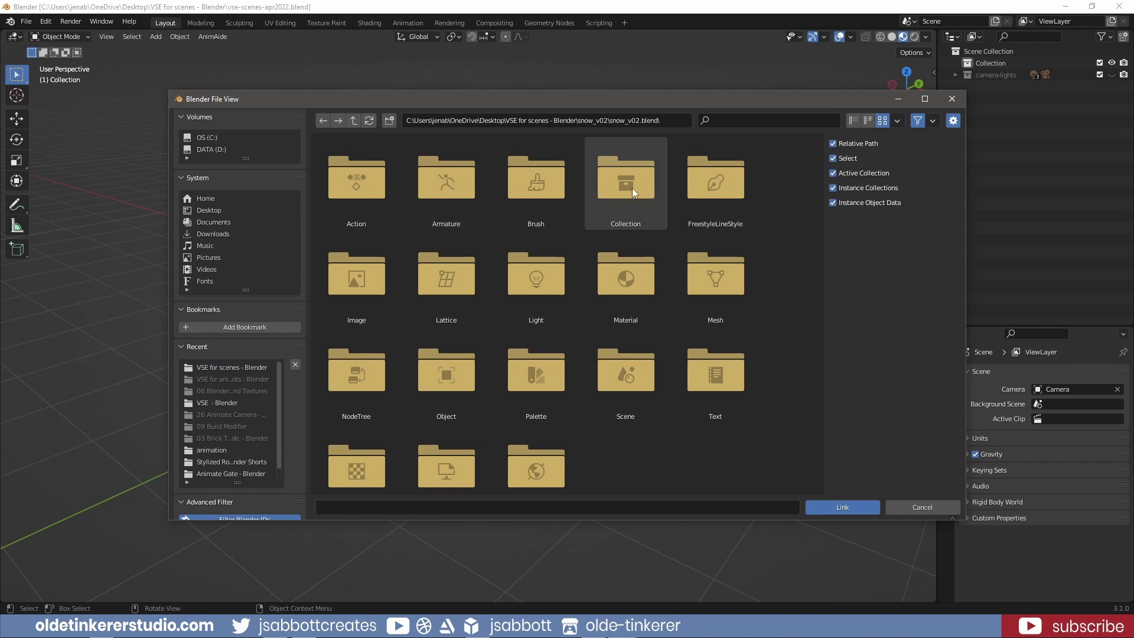
pyautogui.click(630, 188)
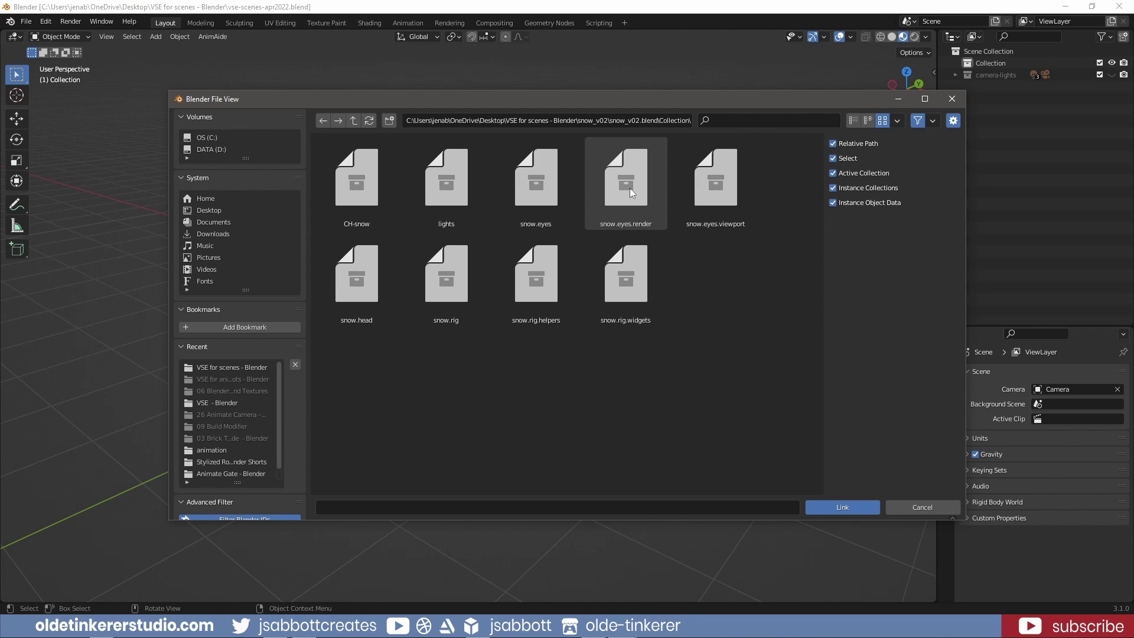
pyautogui.doubleClick(359, 192)
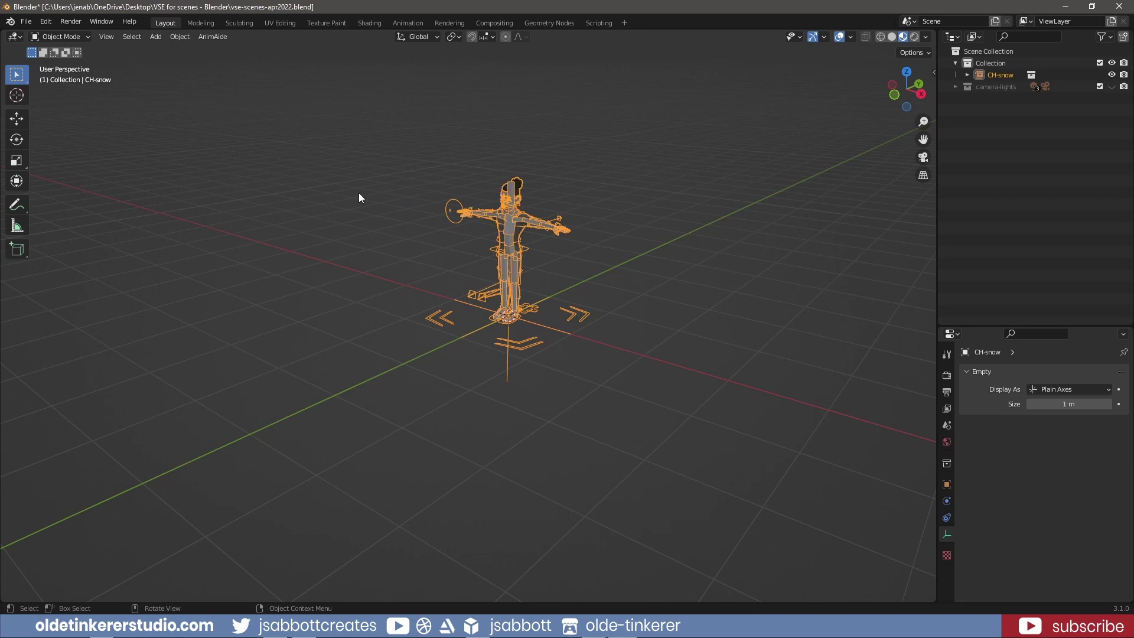
# Make a library override for the linked CH-snow character
pyautogui.click(180, 37)
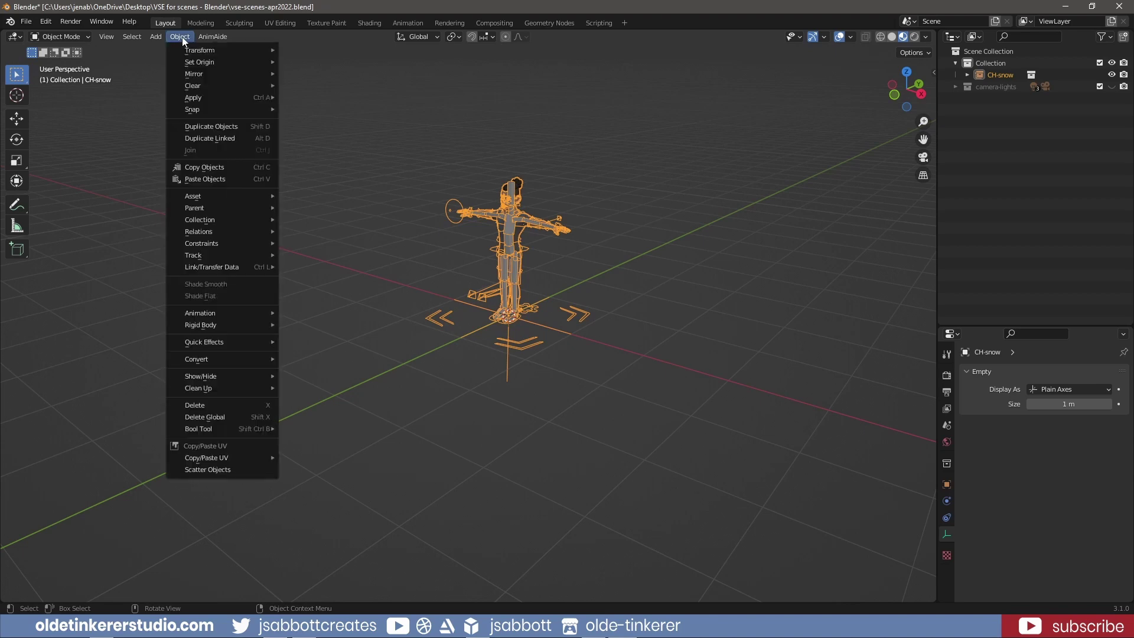
pyautogui.moveTo(234, 229)
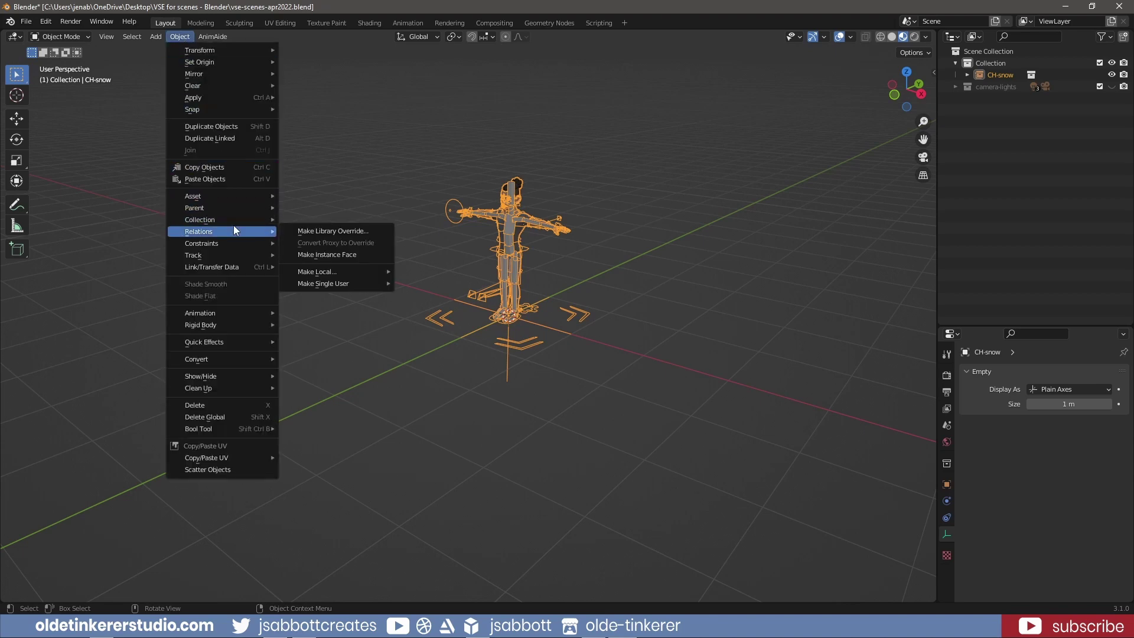
pyautogui.click(328, 231)
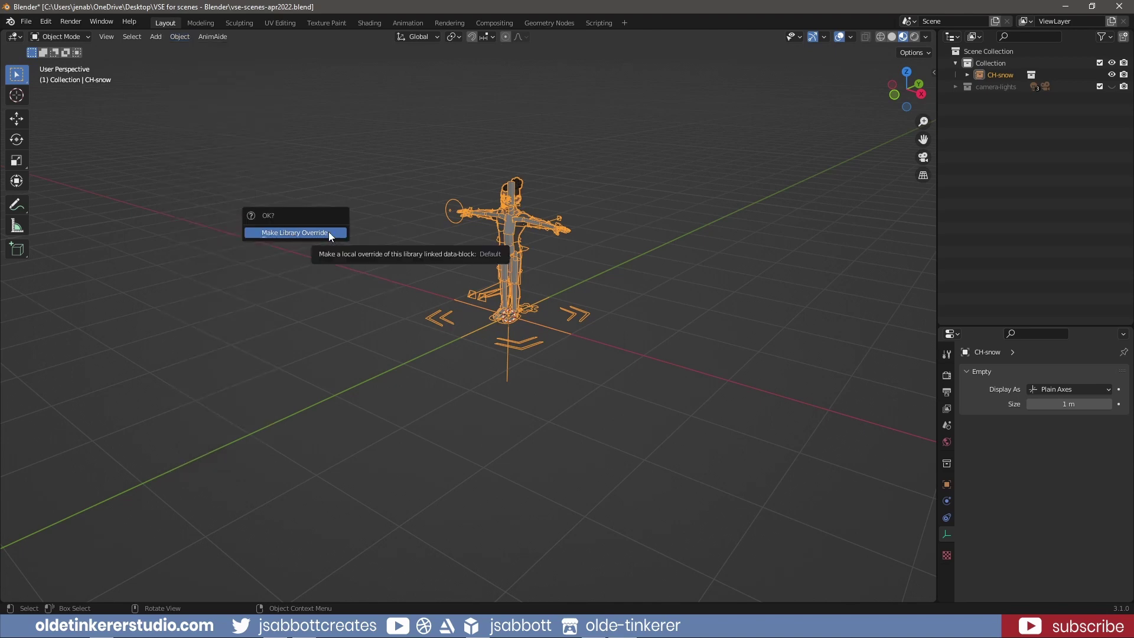
pyautogui.click(328, 232)
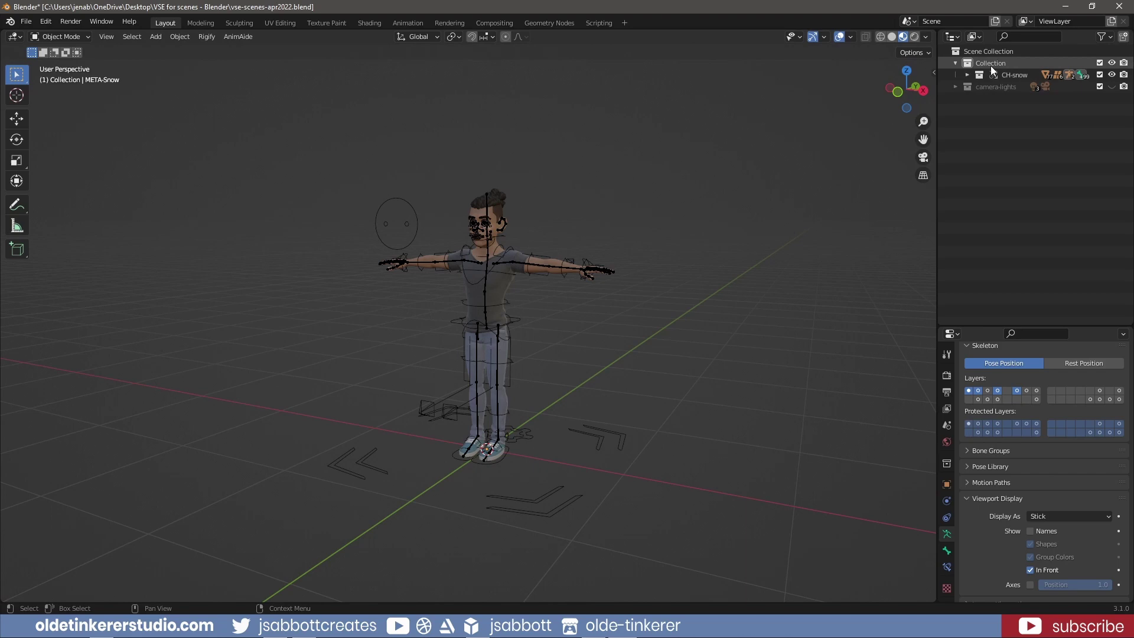
# Rename the collection holding CH-snow to 'Snow' and collapse it in the outliner
pyautogui.doubleClick(990, 64)
pyautogui.write('Snow')
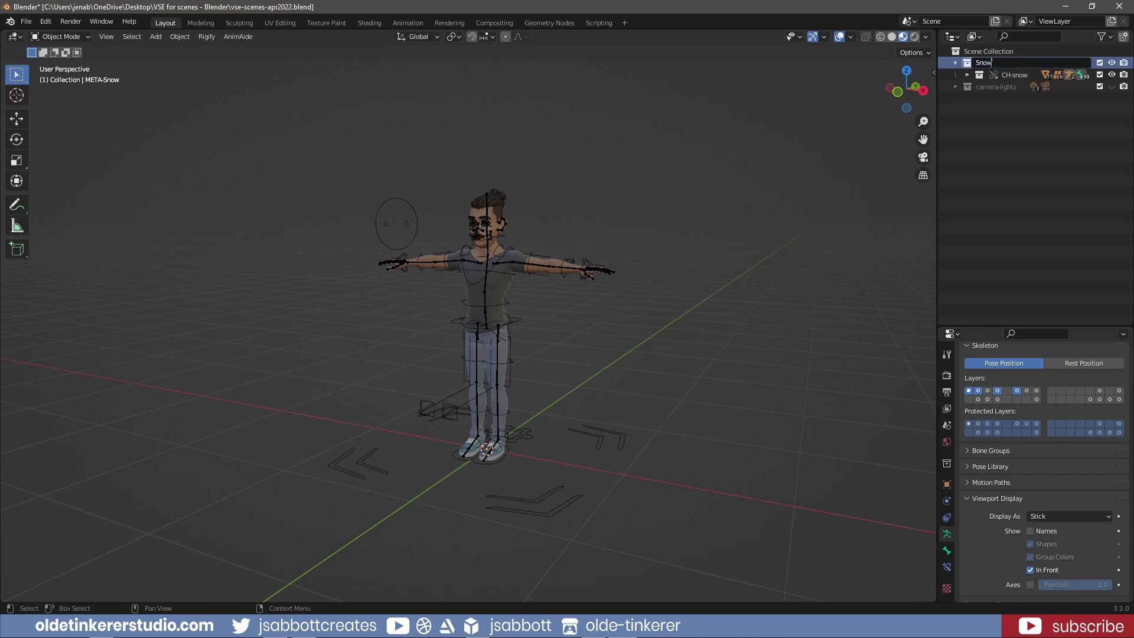
pyautogui.press('Return')
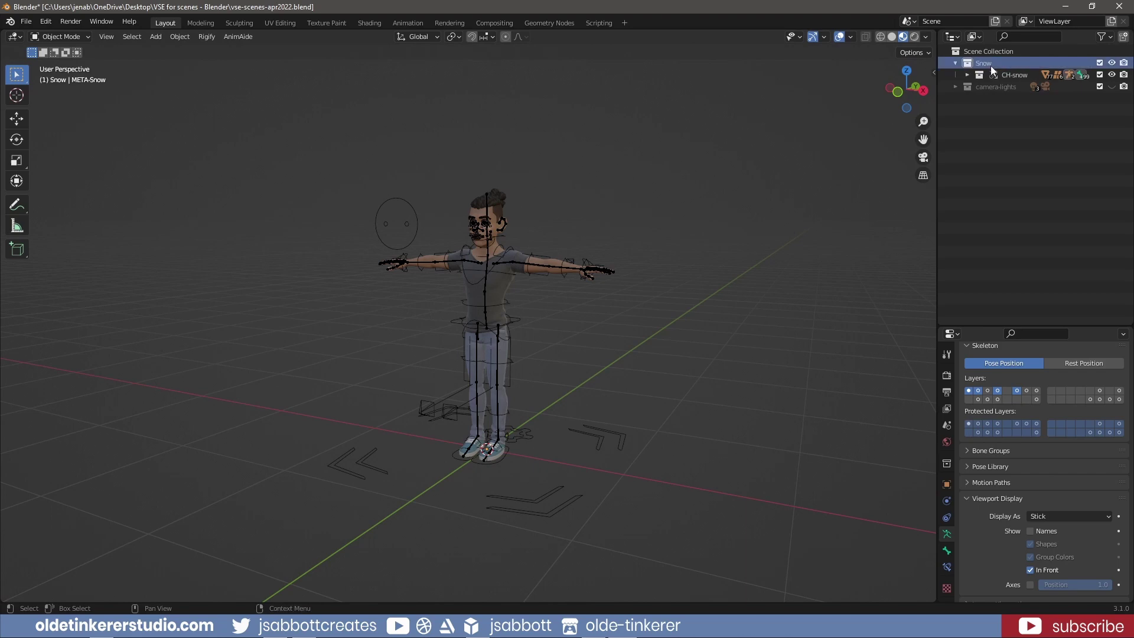
pyautogui.click(955, 63)
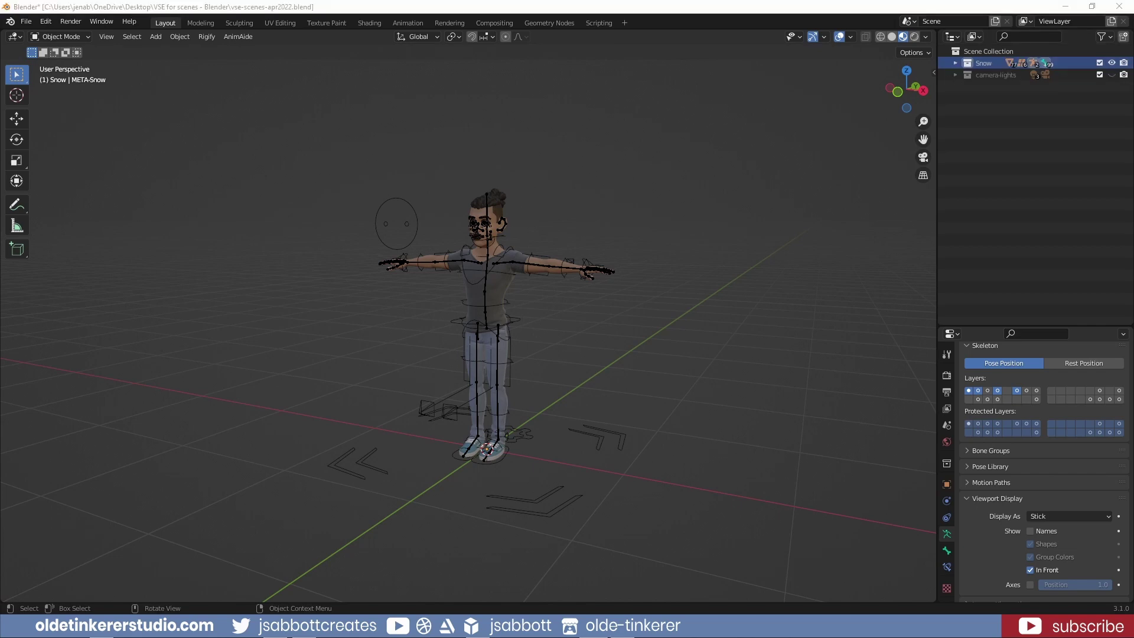
# Import the office room set into the scene from the File menu
pyautogui.click(367, 9)
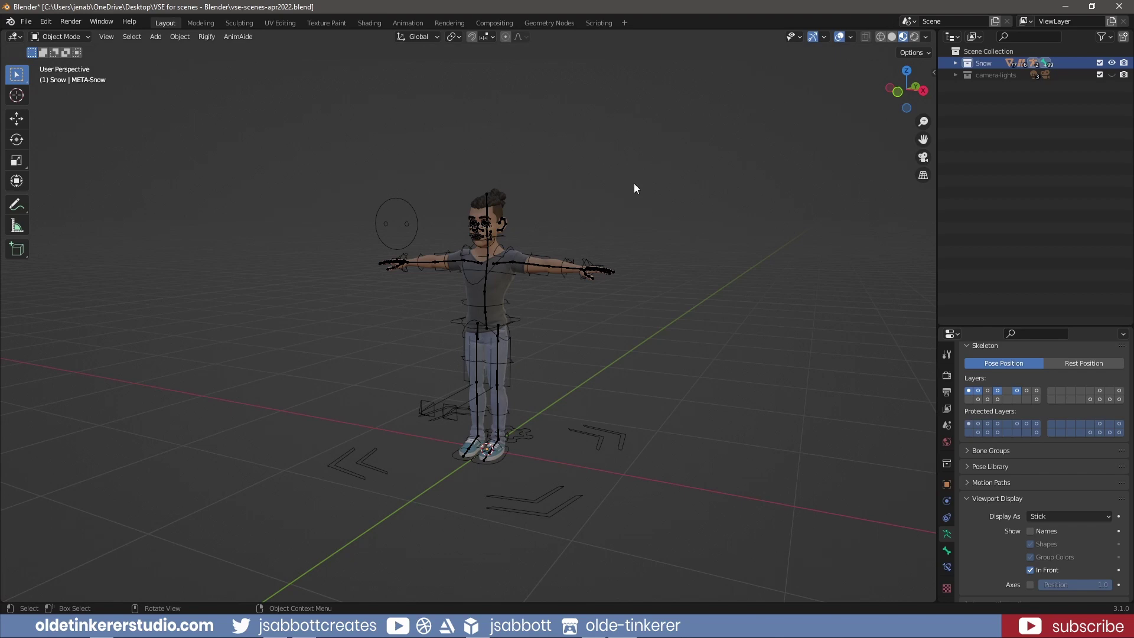
pyautogui.click(26, 21)
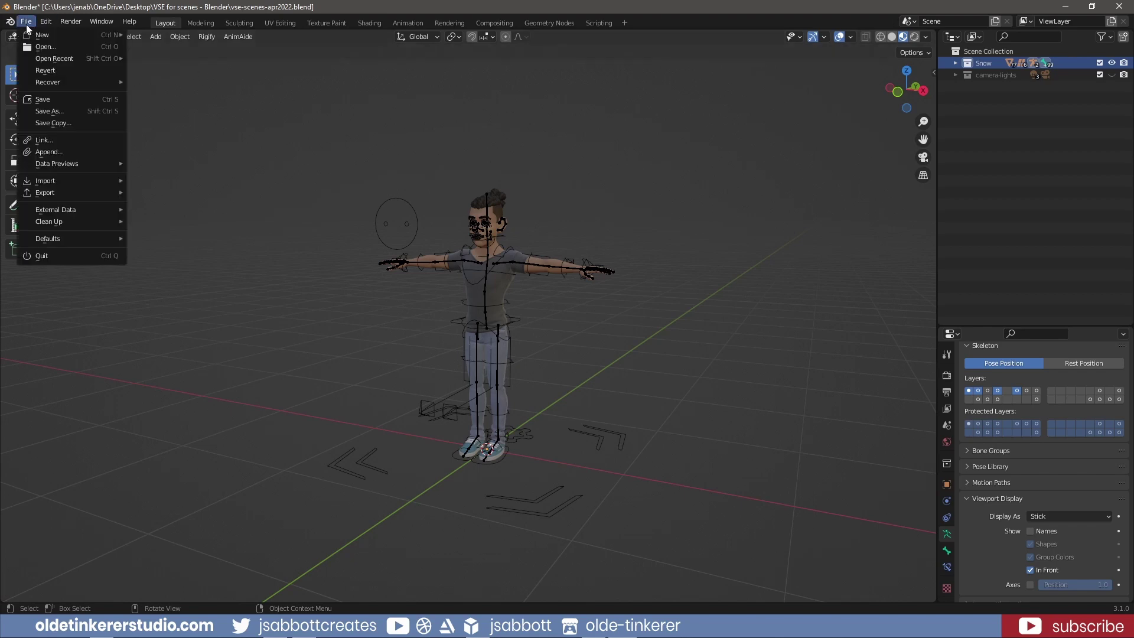
pyautogui.moveTo(52, 182)
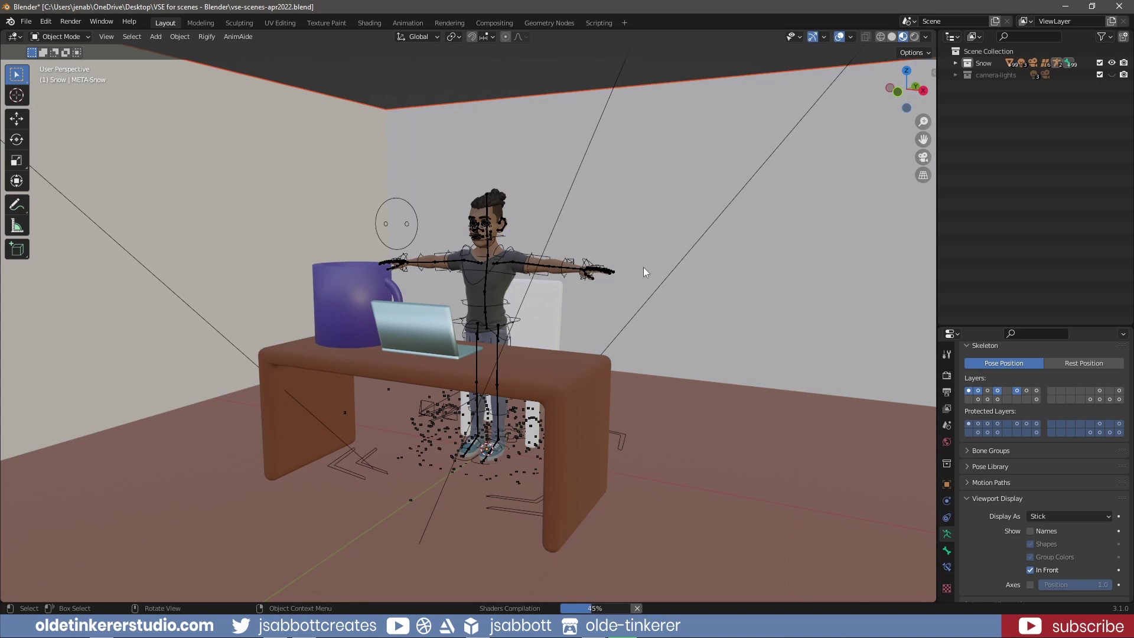
pyautogui.scroll(-6, 643, 267)
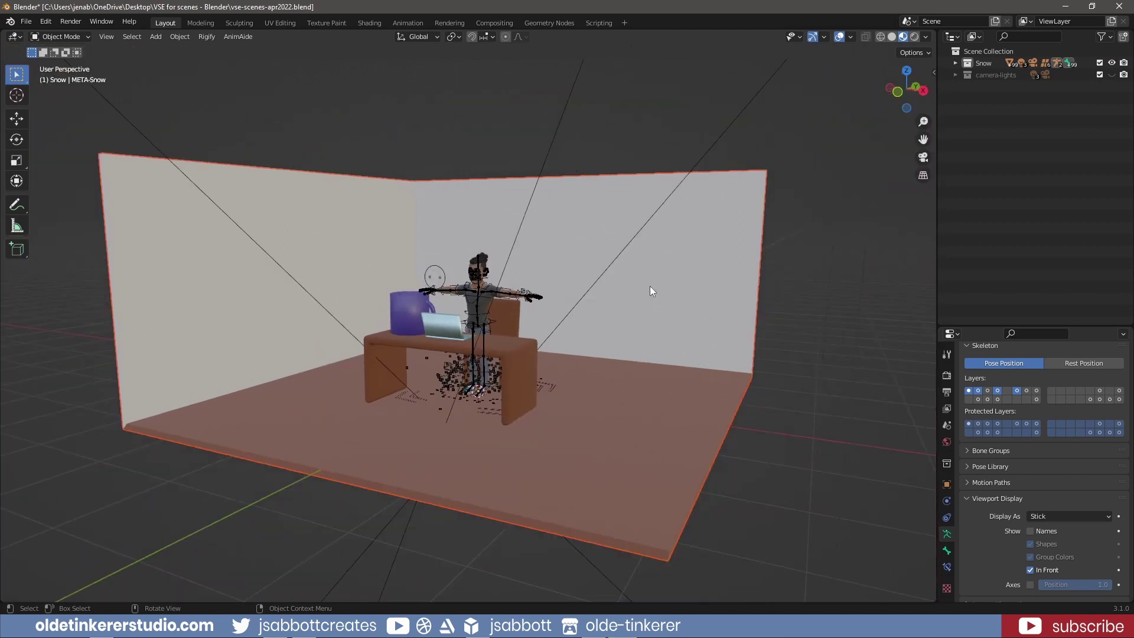
# Move the floor-walls, desk and chair into a new collection named 'office'
pyautogui.click(641, 286)
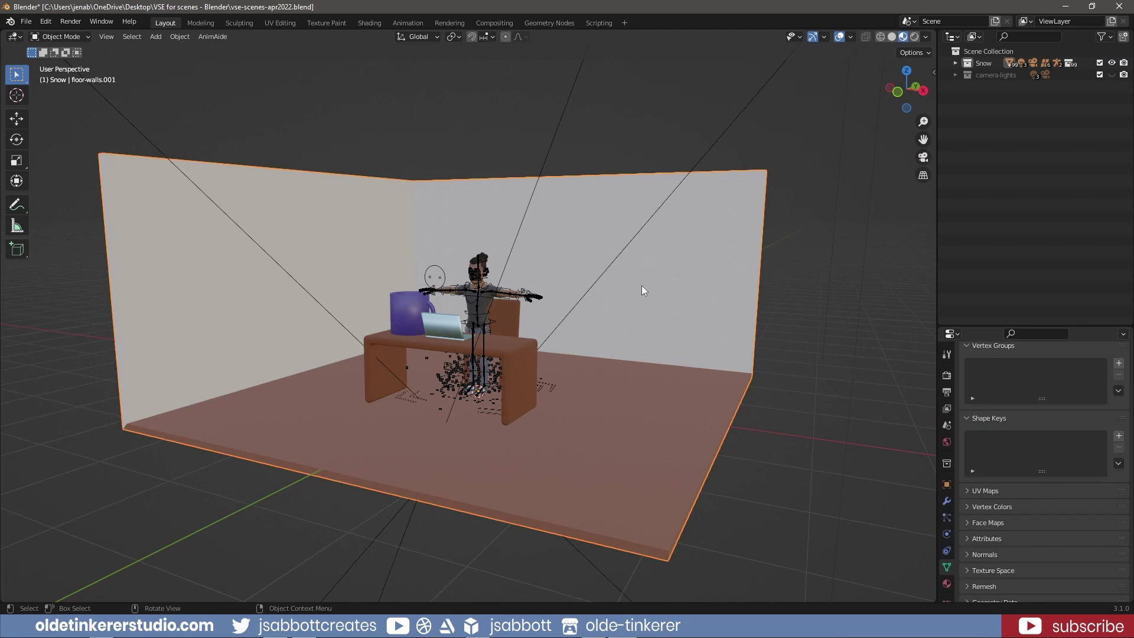
pyautogui.keyDown('shift'); pyautogui.click(519, 365); pyautogui.keyUp('shift')
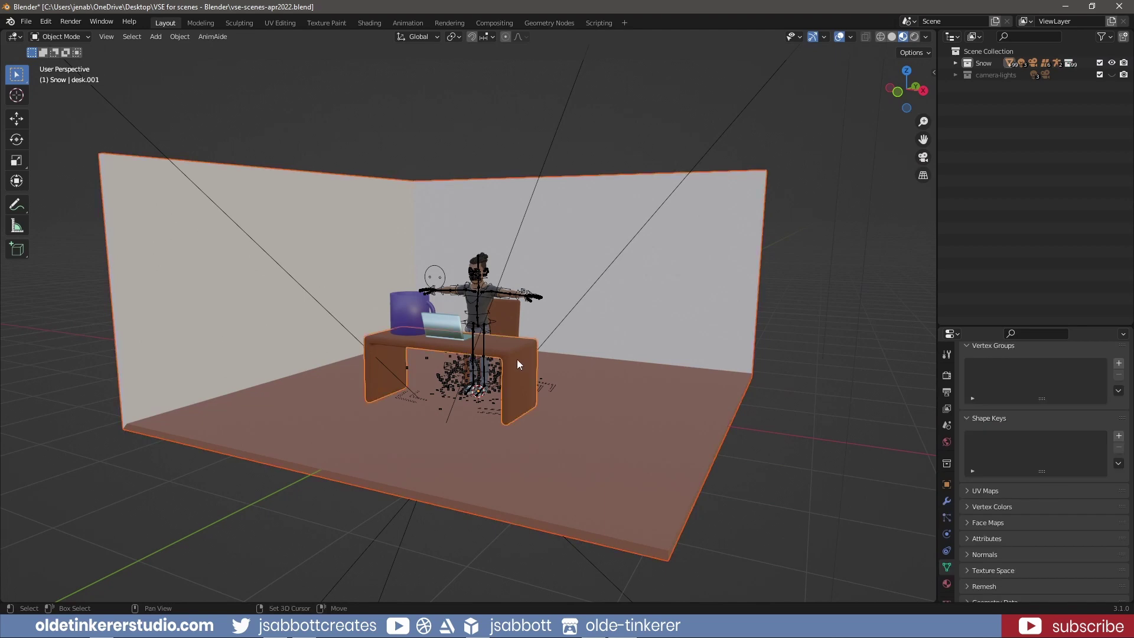
pyautogui.press('m')
pyautogui.click(511, 322)
pyautogui.write('office')
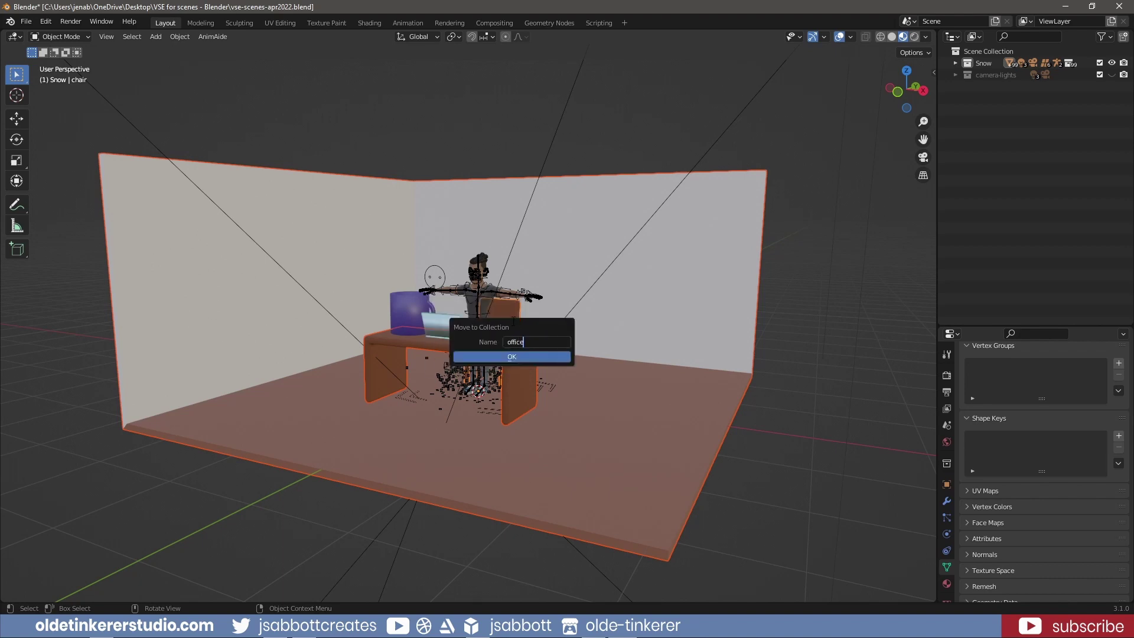
pyautogui.press('Return')
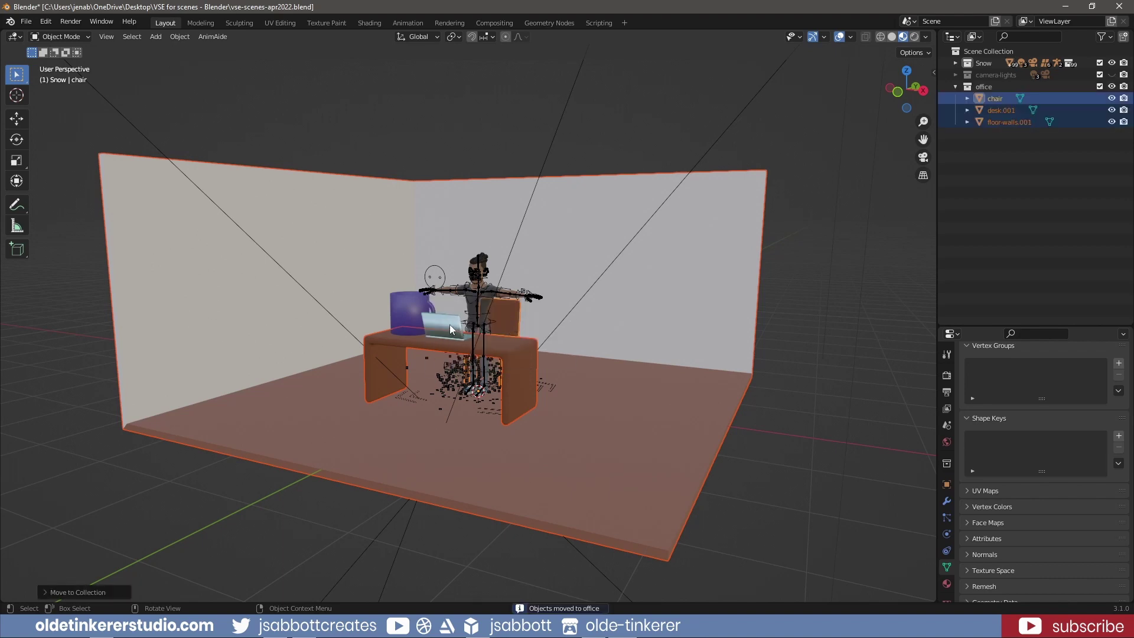
# Move the mug into a new collection named 'extras'
pyautogui.click(406, 308)
pyautogui.press('m')
pyautogui.click(406, 308)
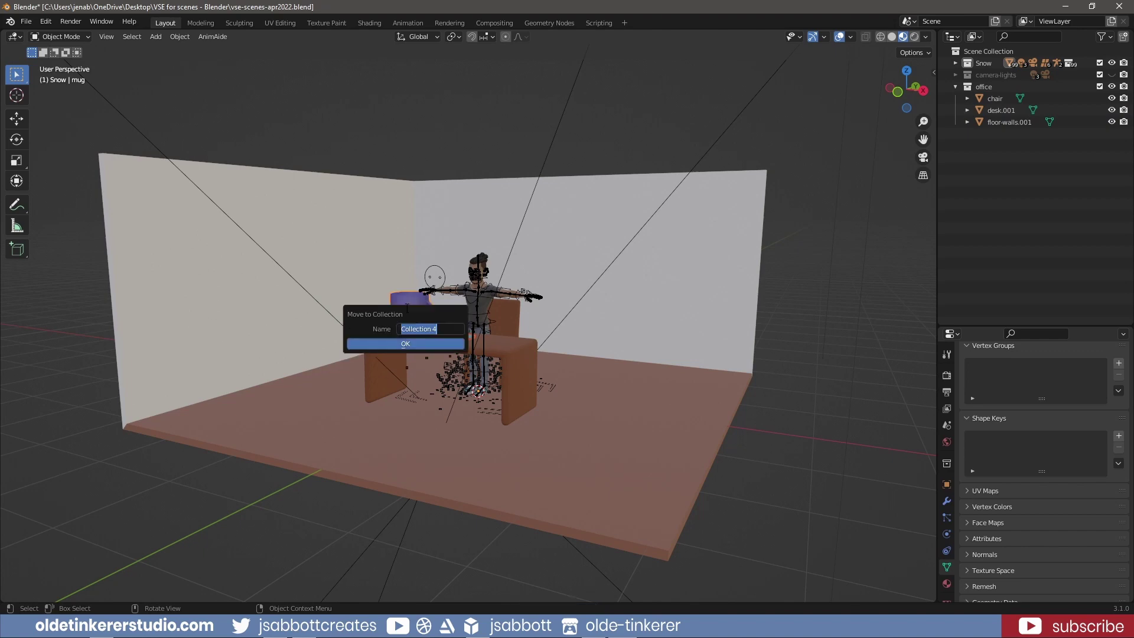
pyautogui.write('extras')
pyautogui.press('Return')
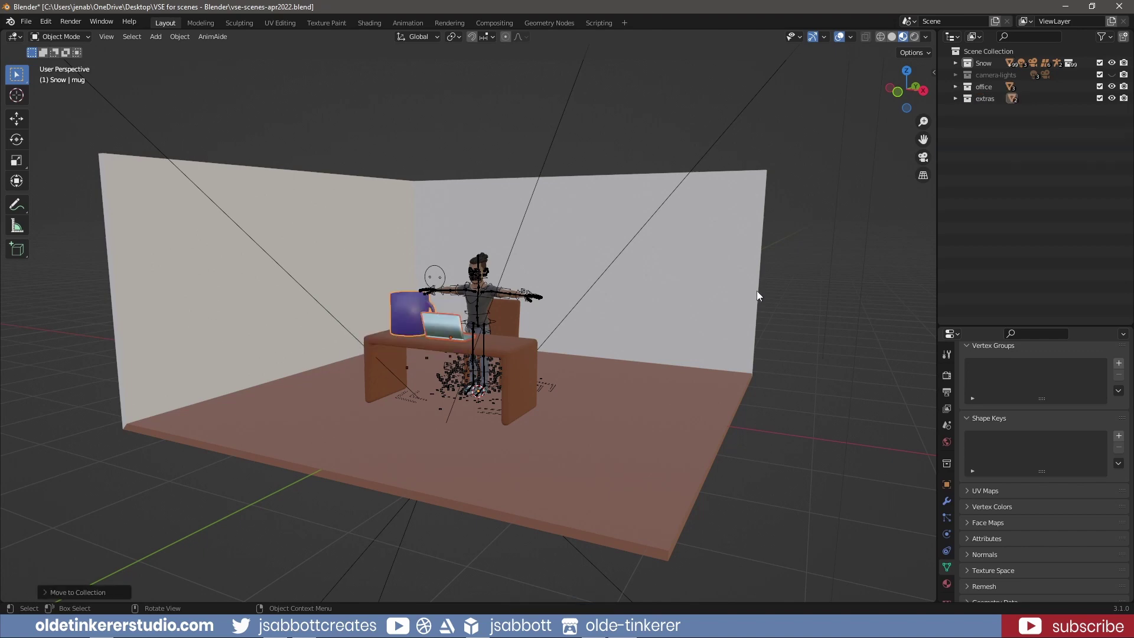
# Add a new camera, Camera.002, and move it into the Scene Collection
pyautogui.click(777, 292)
pyautogui.hotkey('shift', 'a')
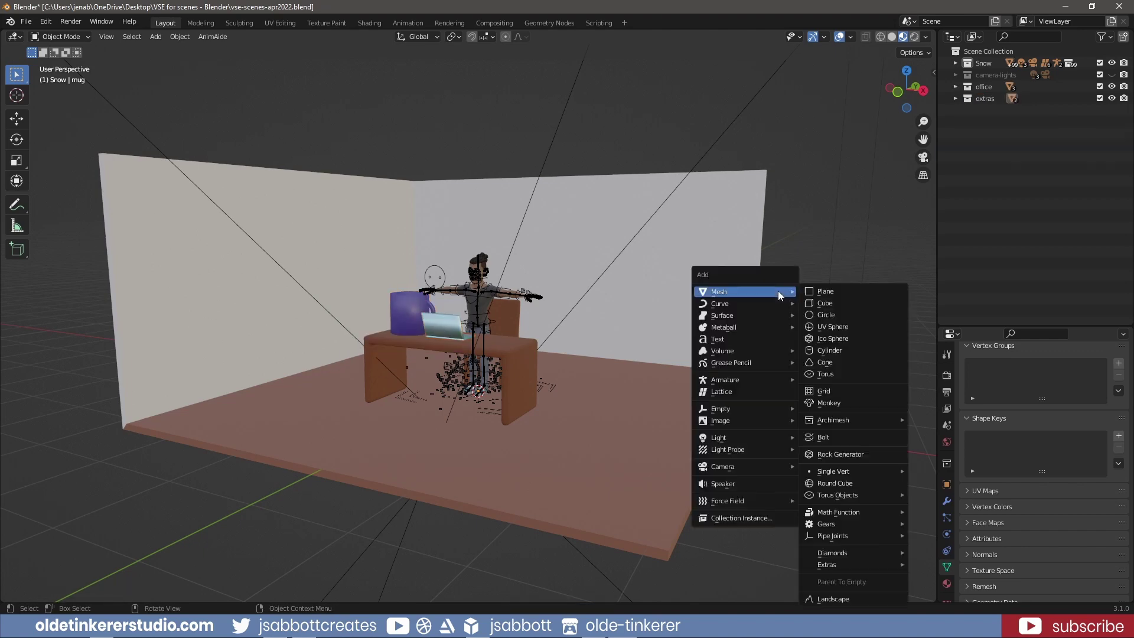
pyautogui.moveTo(735, 465)
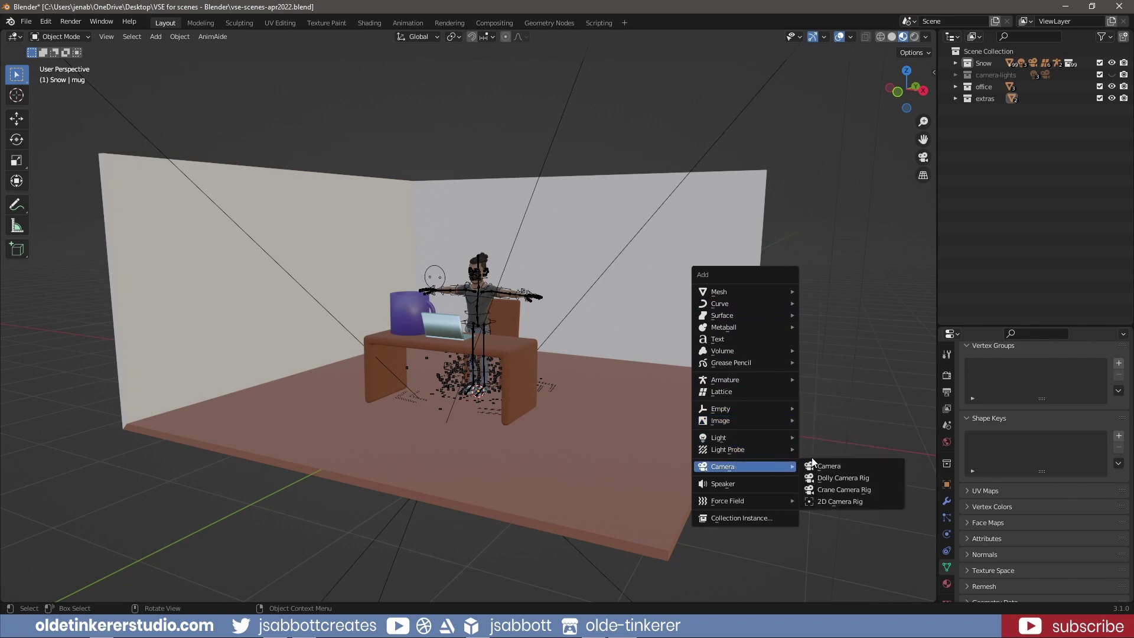
pyautogui.click(833, 467)
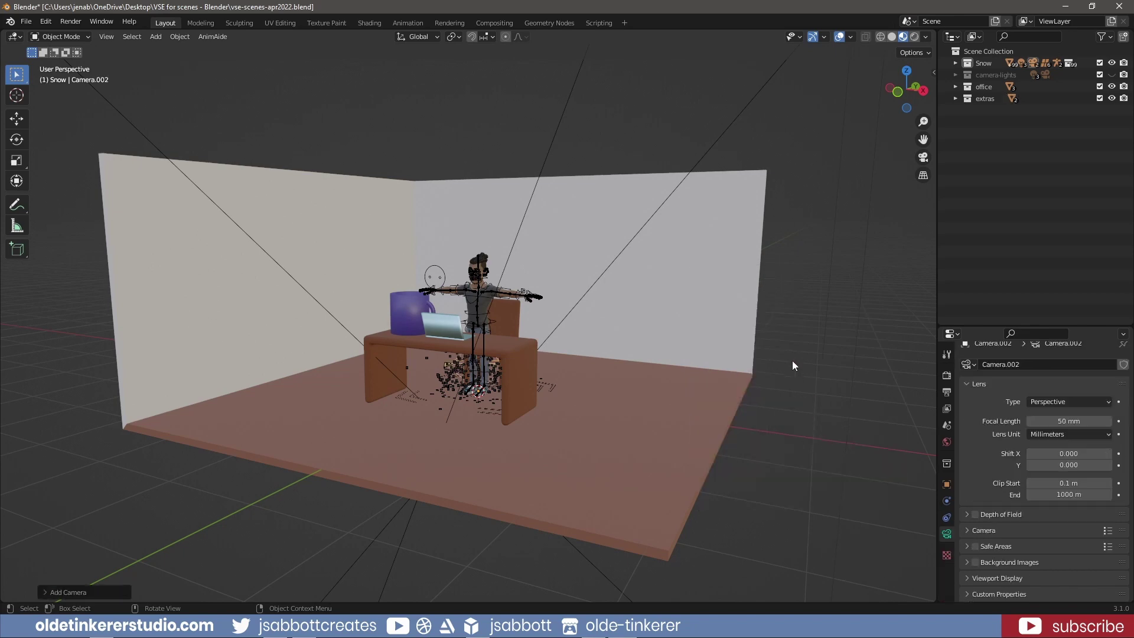
pyautogui.press('m')
pyautogui.click(791, 331)
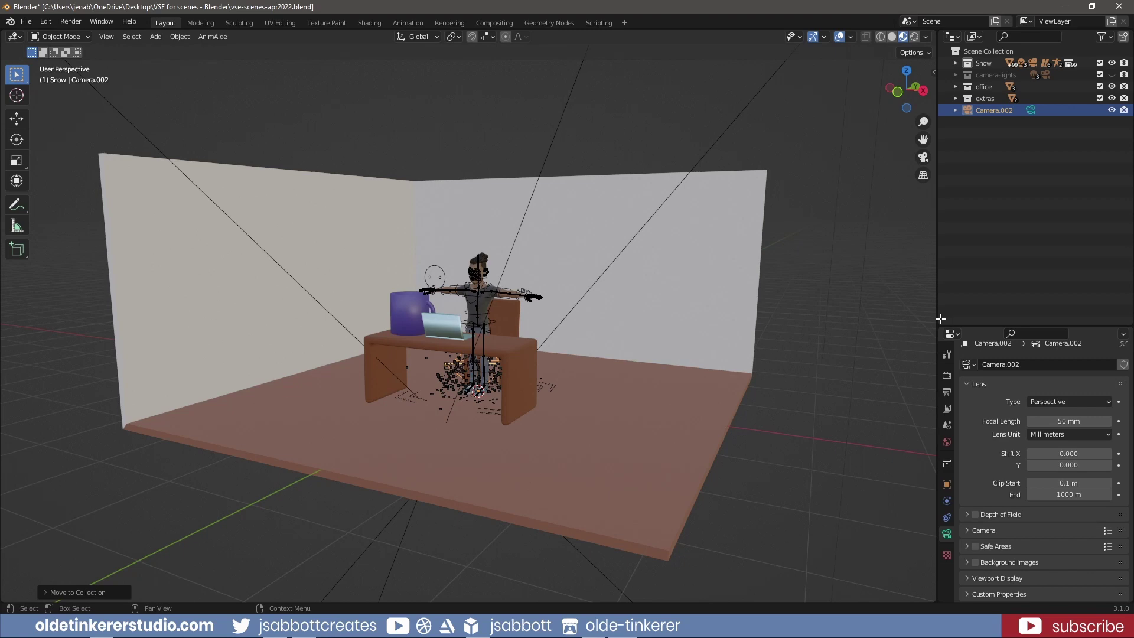
# Split off a second outliner set to Scenes display mode, with Scene collapsed
pyautogui.moveTo(940, 320); pyautogui.dragTo(959, 163)
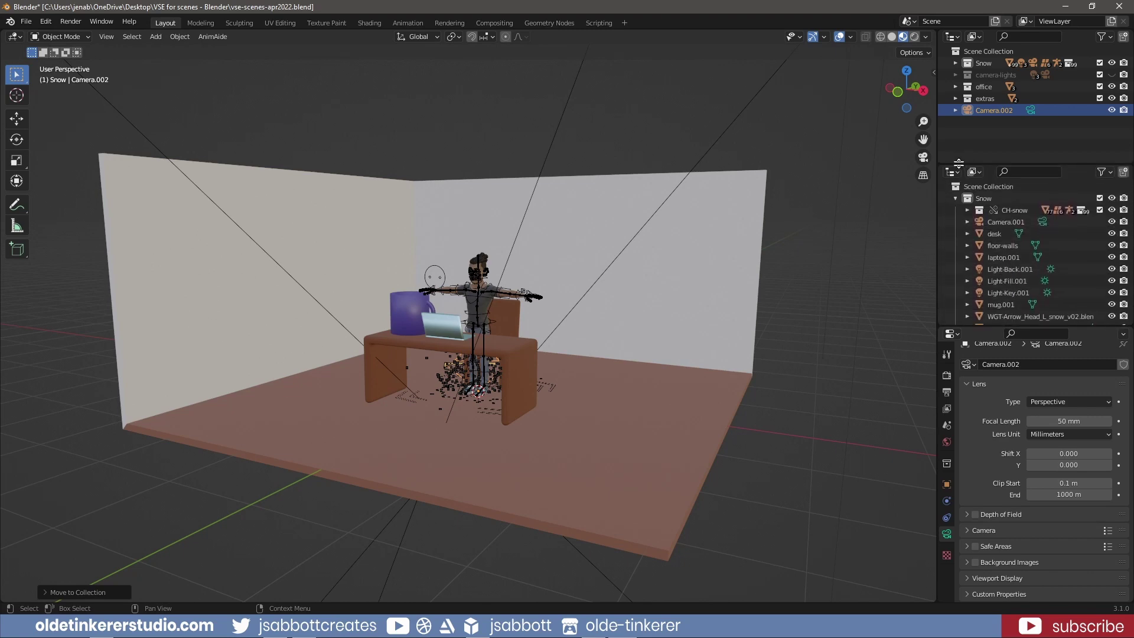
pyautogui.click(979, 173)
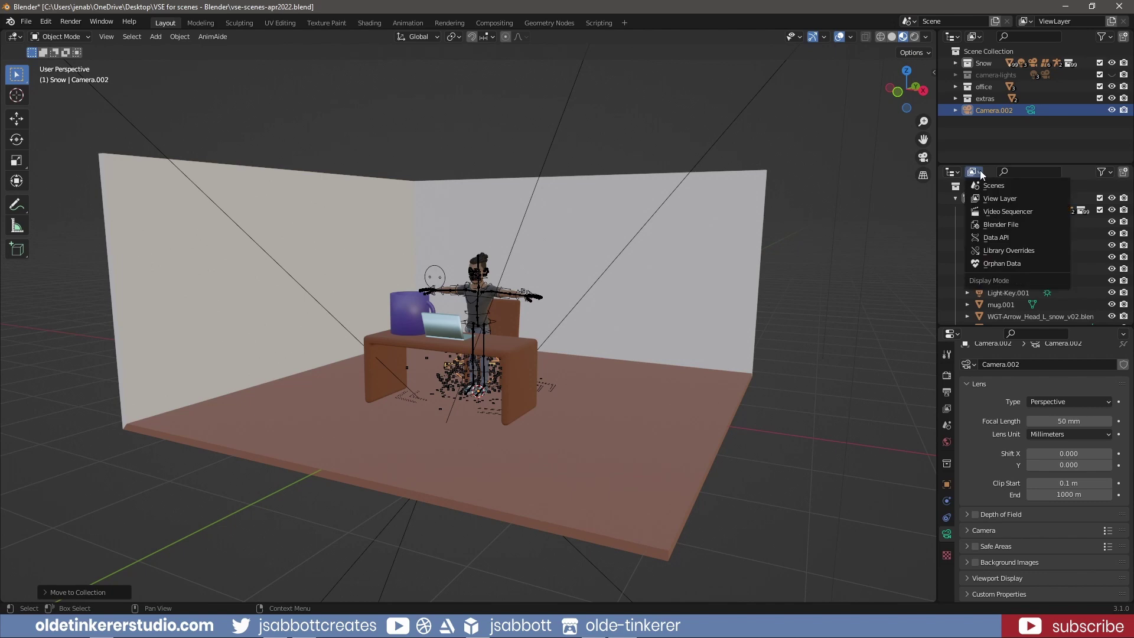
pyautogui.click(987, 185)
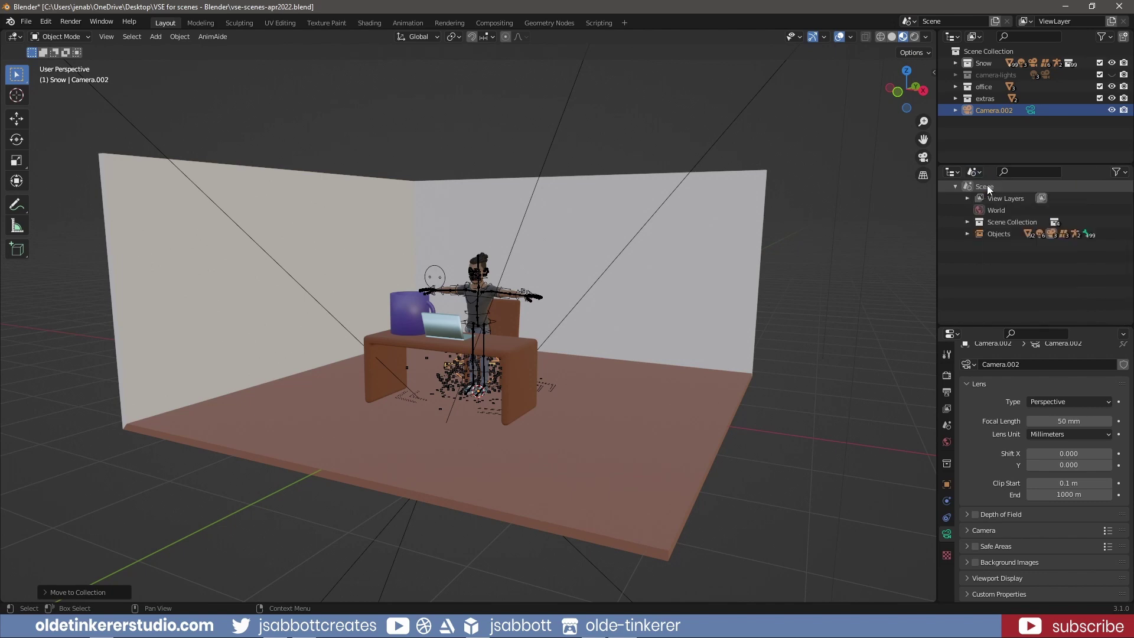
pyautogui.click(955, 186)
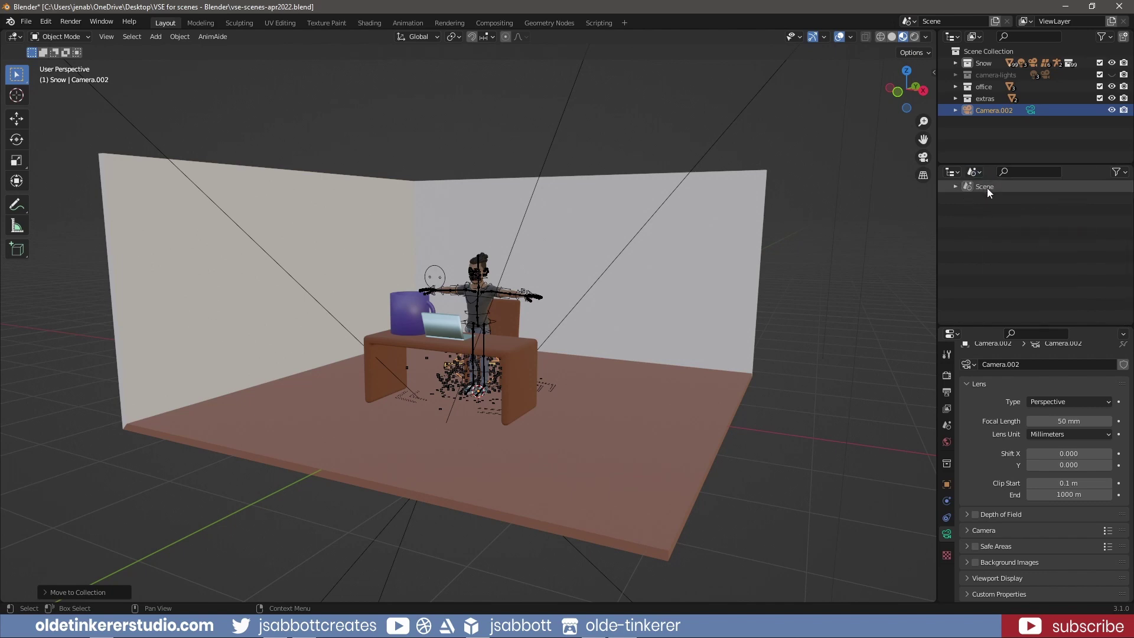
# Rename the current scene to 'Assets'
pyautogui.doubleClick(957, 21)
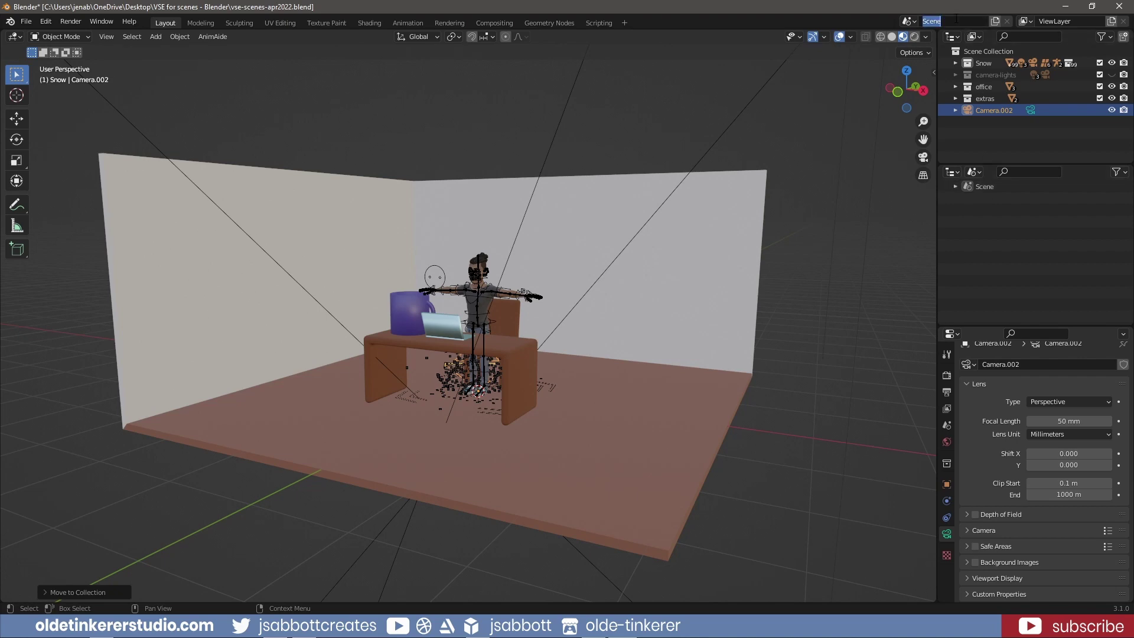
pyautogui.write('Assets')
pyautogui.press('Return')
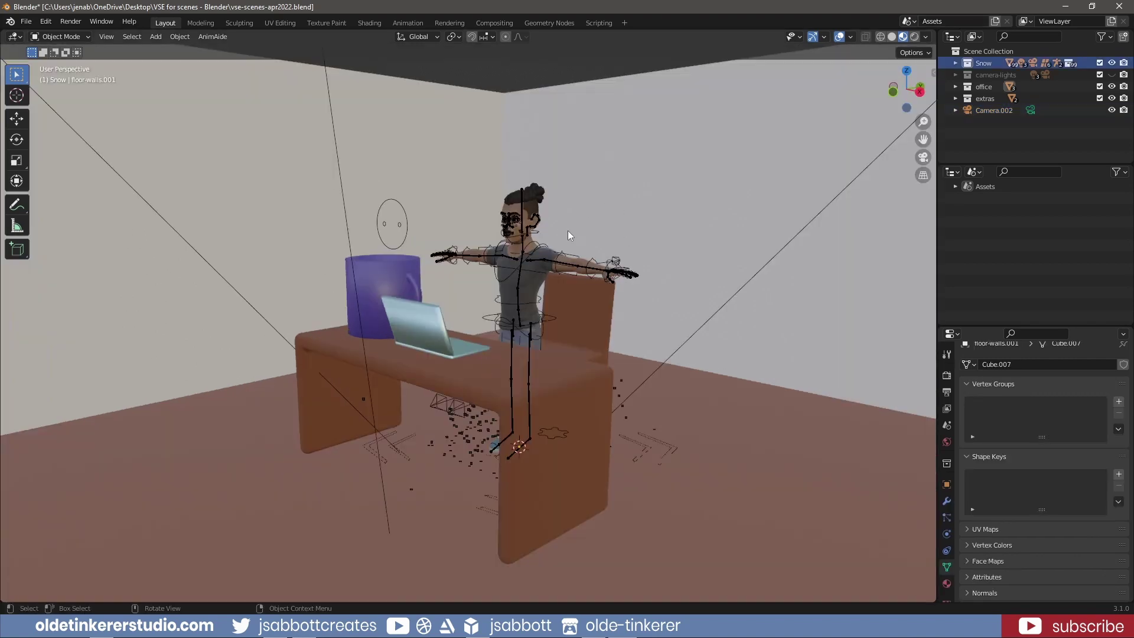
# Select the leftover WGT widget objects in the outliner and delete them
pyautogui.click(542, 249)
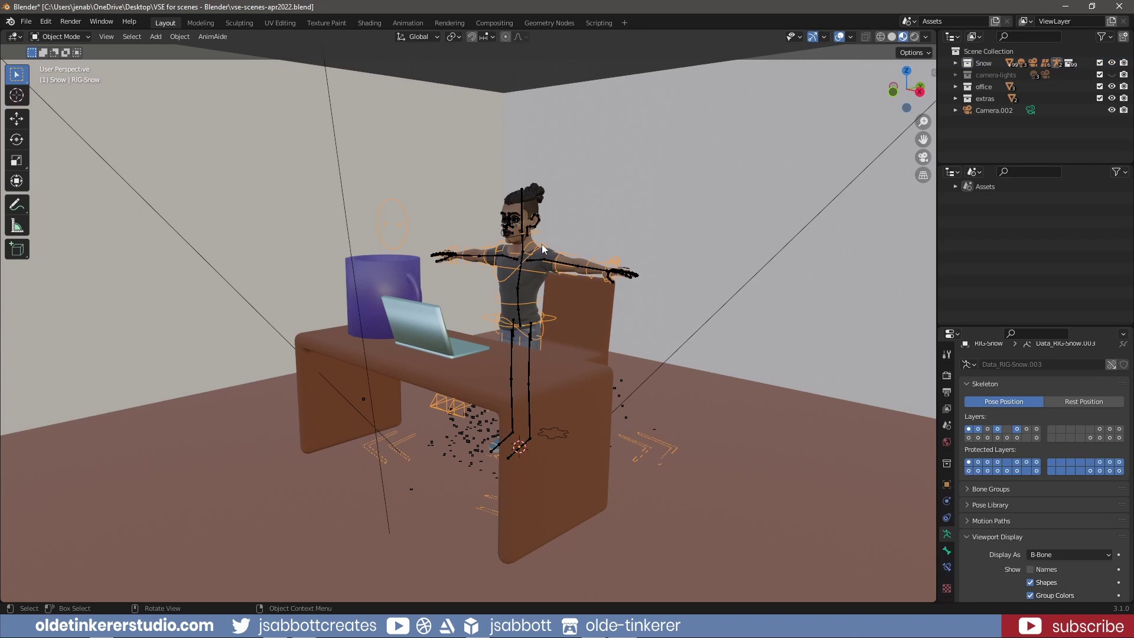
pyautogui.press('KP_3')
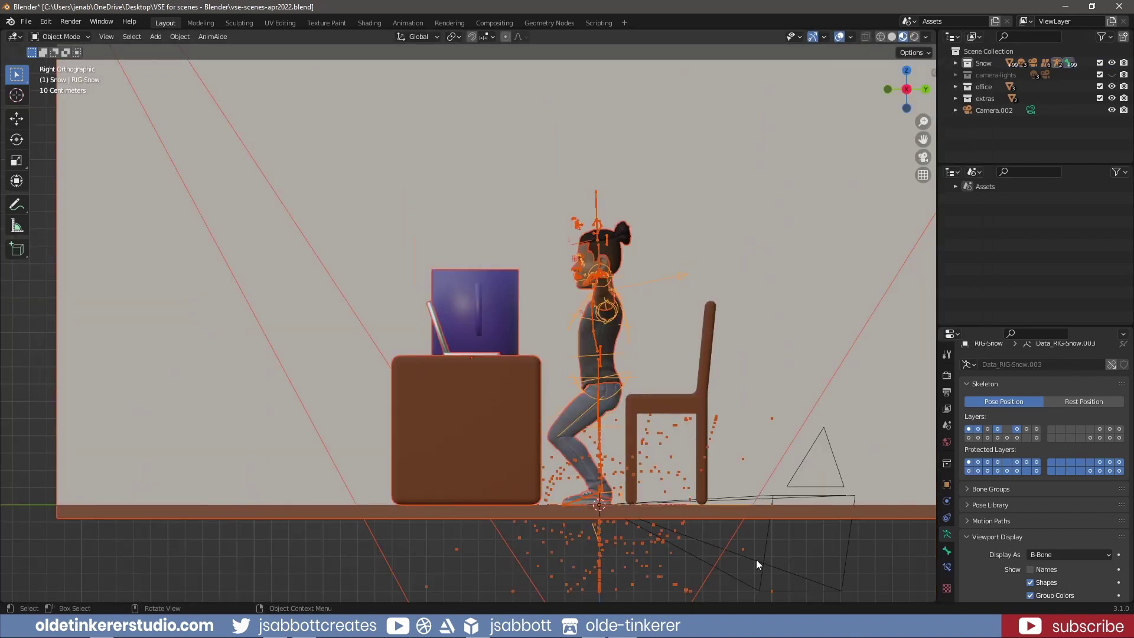
pyautogui.moveTo(1004, 84); pyautogui.dragTo(1008, 149)
pyautogui.rightClick(953, 152)
pyautogui.click(952, 153)
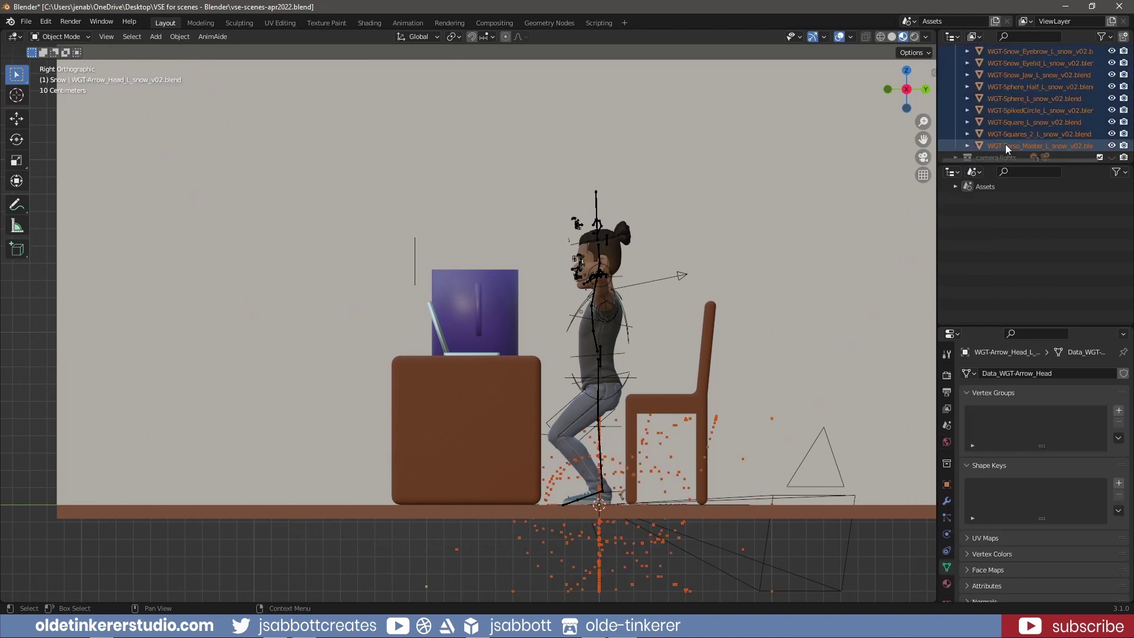
pyautogui.press('Delete')
# Pose the META-Snow rig so the hands rest on the laptop keyboard, rotating the left wrist on Z
pyautogui.click(709, 296)
pyautogui.hotkey('ctrl', 'Tab')
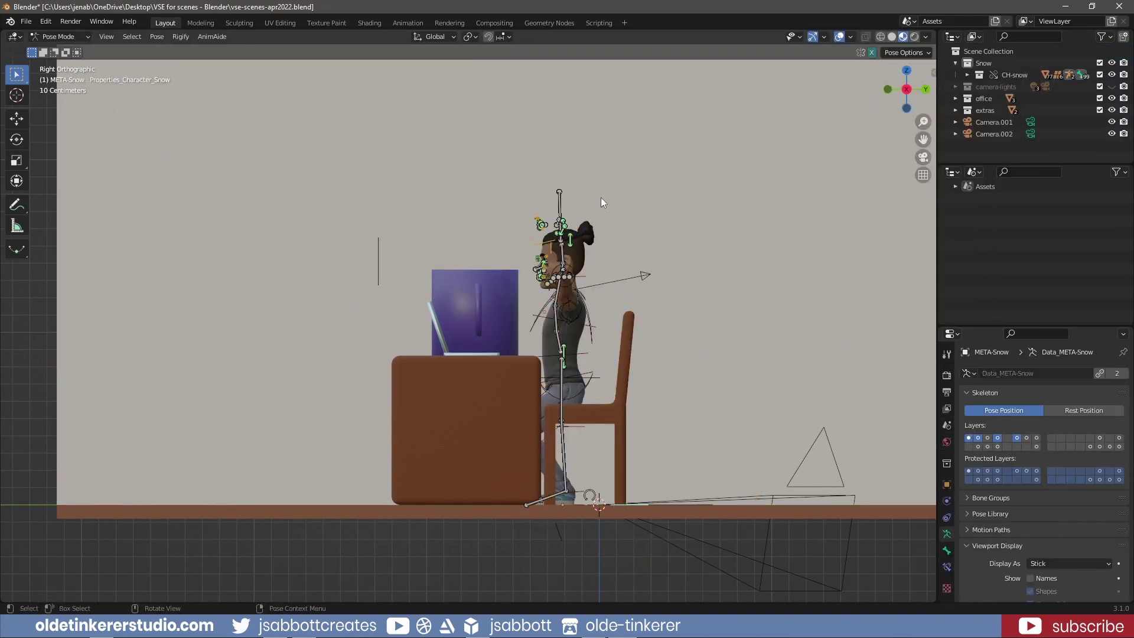
pyautogui.moveTo(601, 197); pyautogui.dragTo(646, 347, button='middle')
pyautogui.press('KP_3')
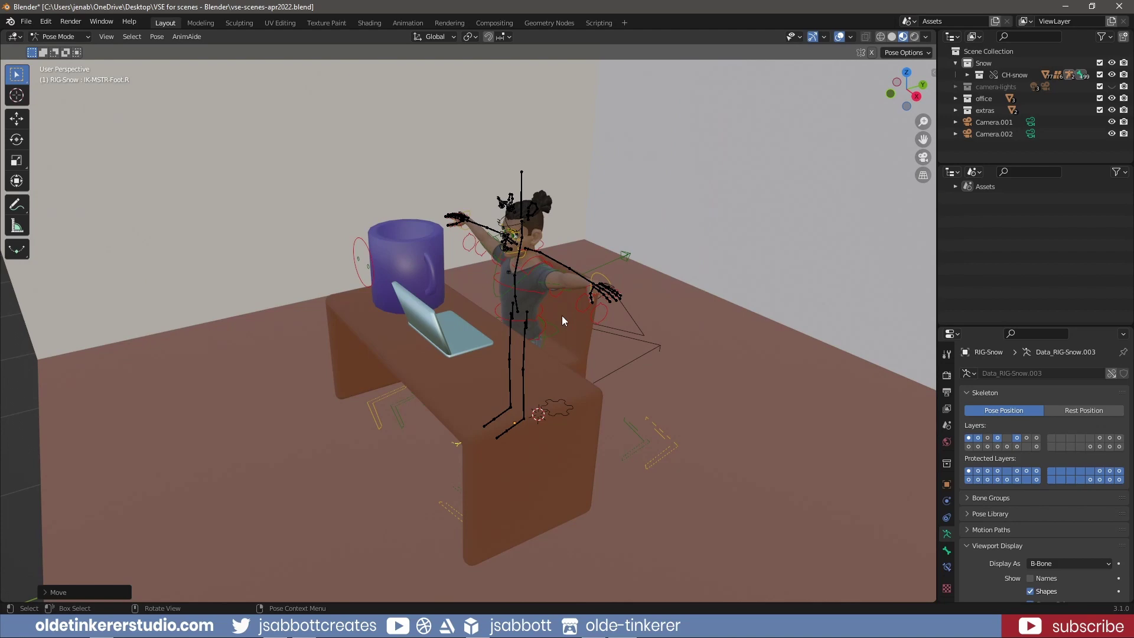
pyautogui.press('r')
pyautogui.press('z')
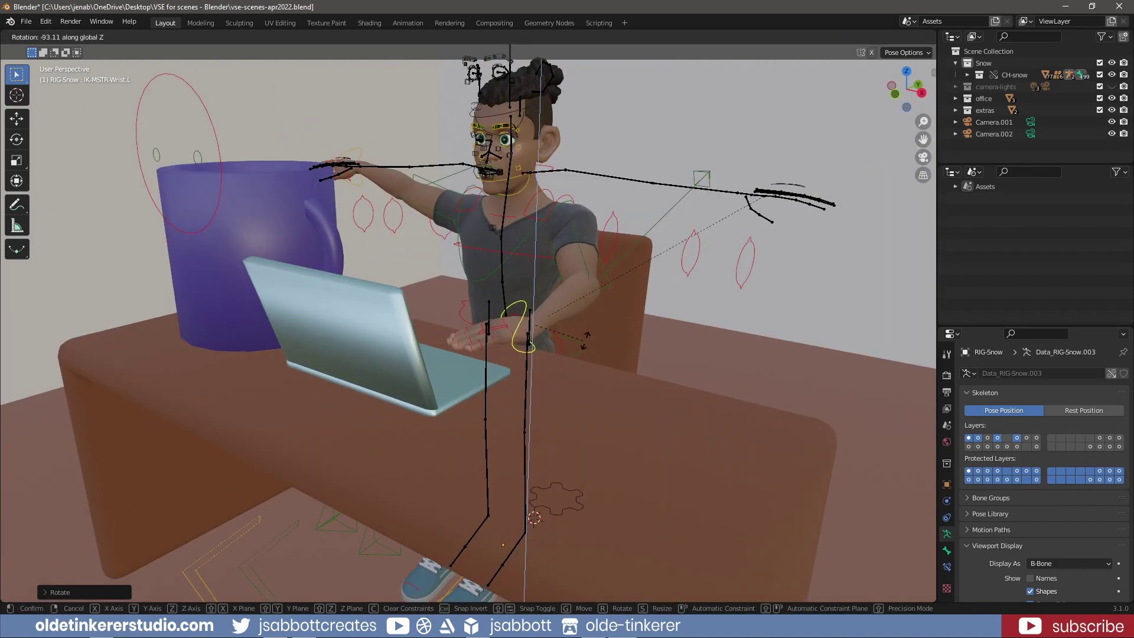
pyautogui.click(584, 339)
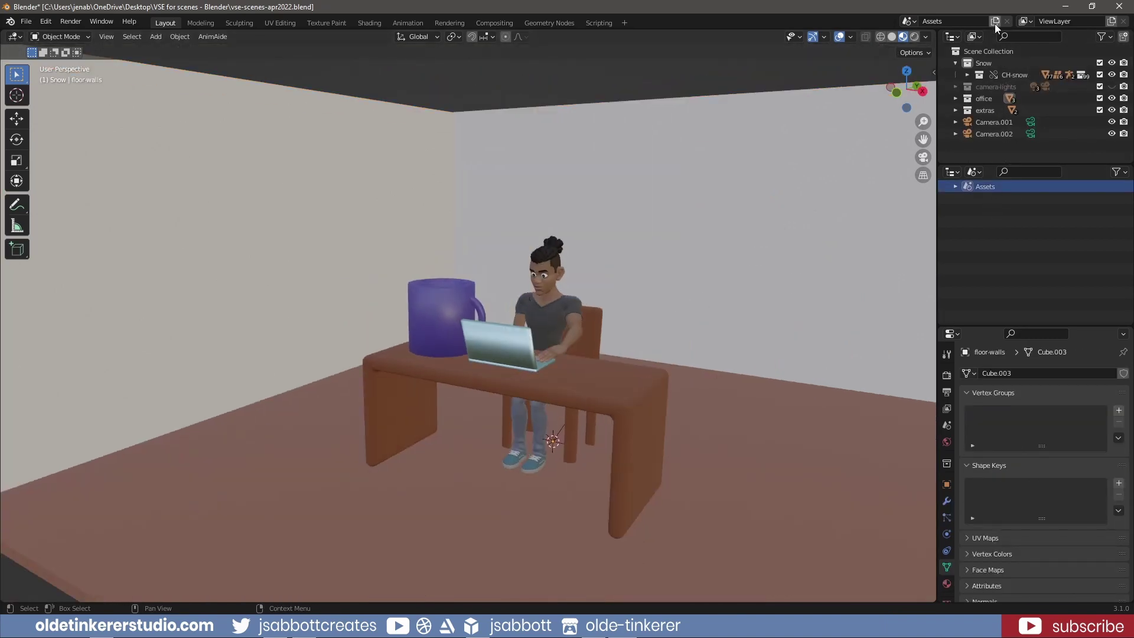
# Add a new empty scene named 'scene01' and select it in the scenes list
pyautogui.click(995, 23)
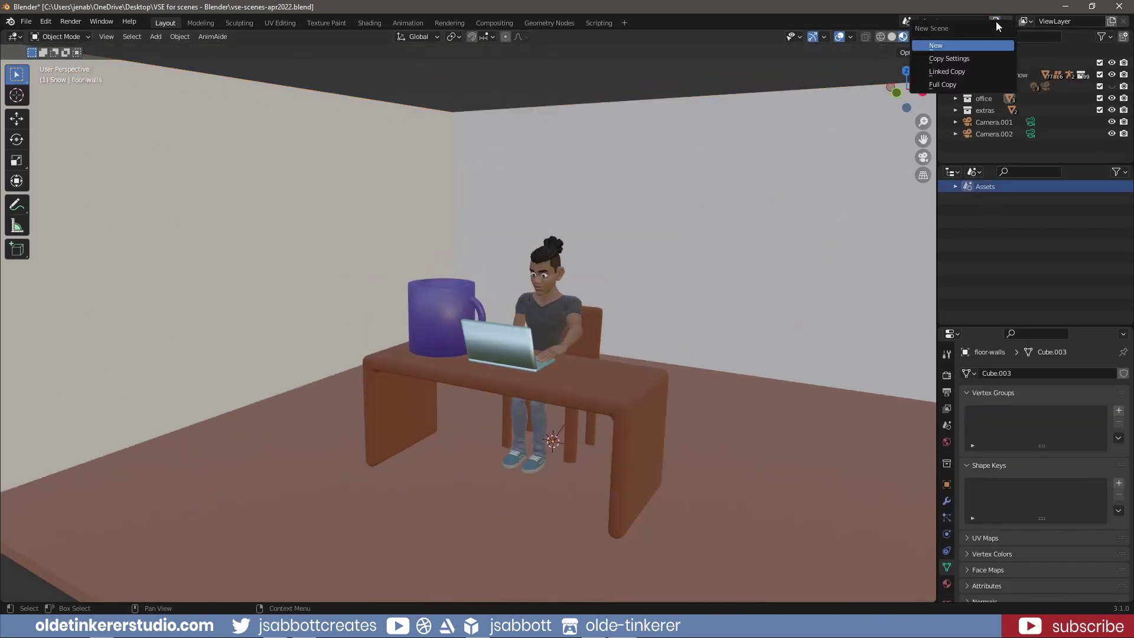
pyautogui.click(970, 45)
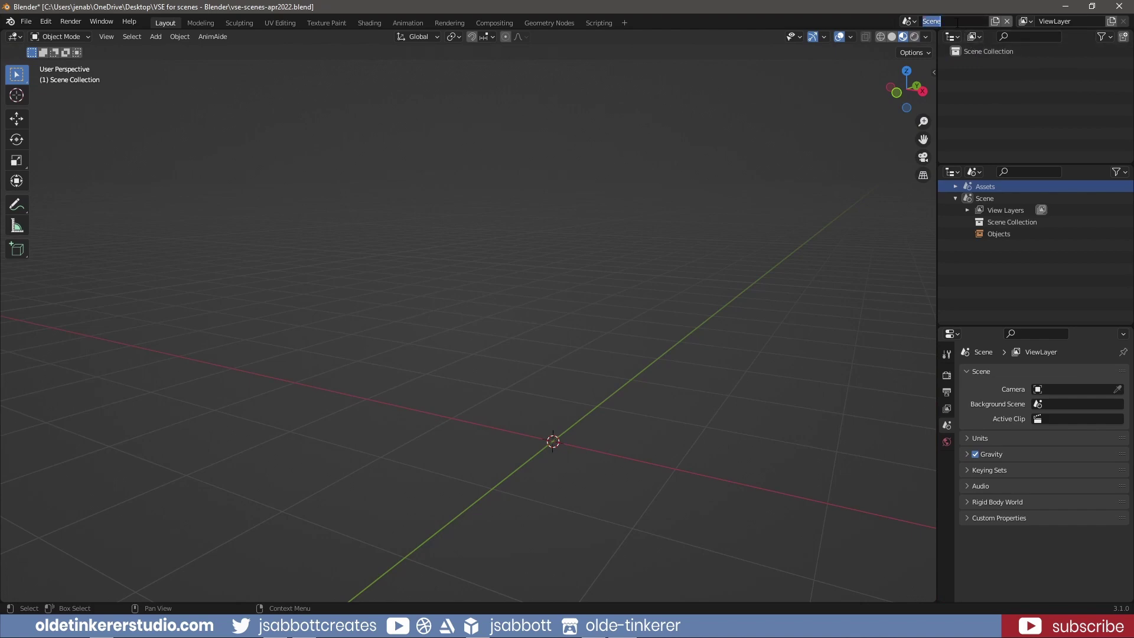
pyautogui.write('scene01')
pyautogui.press('Return')
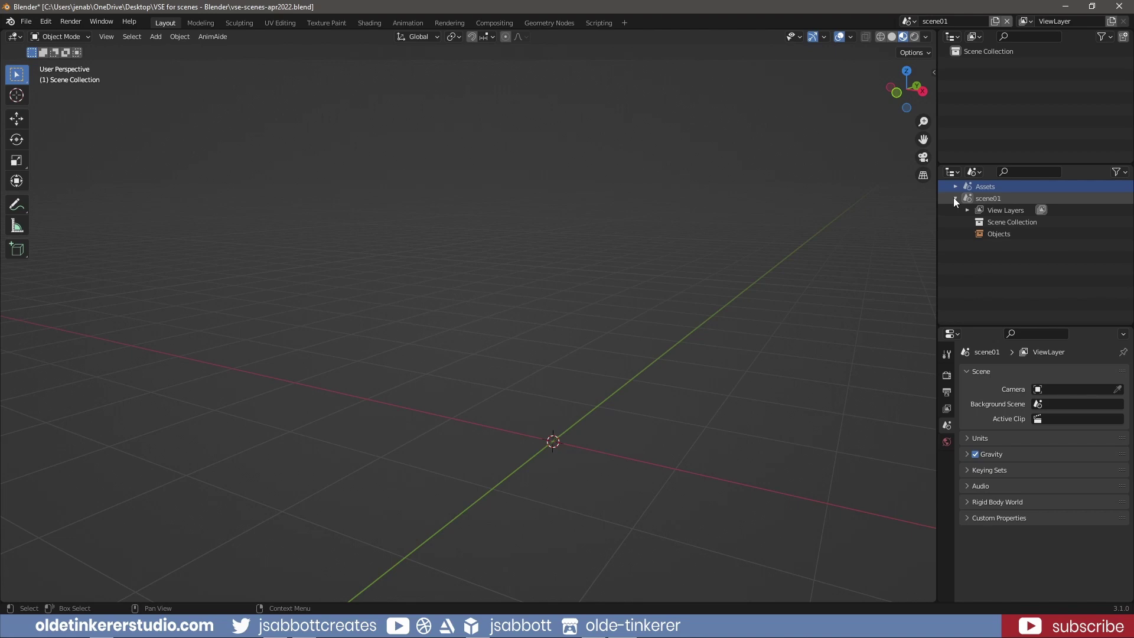
pyautogui.click(986, 200)
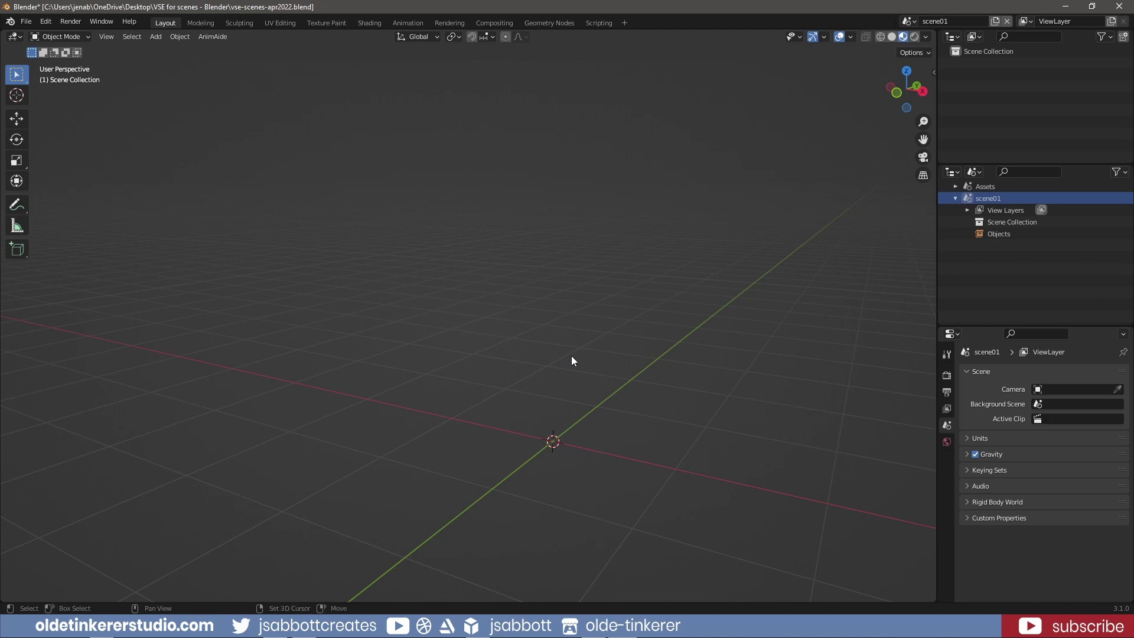
# Add collection instances of camera-lights, CH-snow, extras and office to scene01
pyautogui.hotkey('shift', 'a')
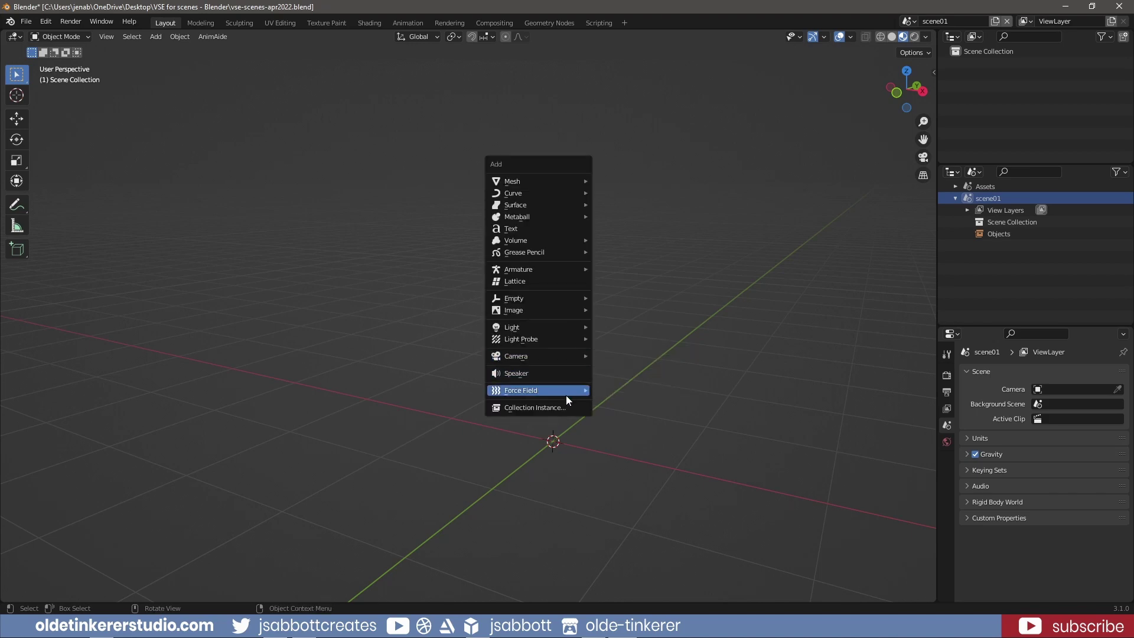
pyautogui.click(564, 407)
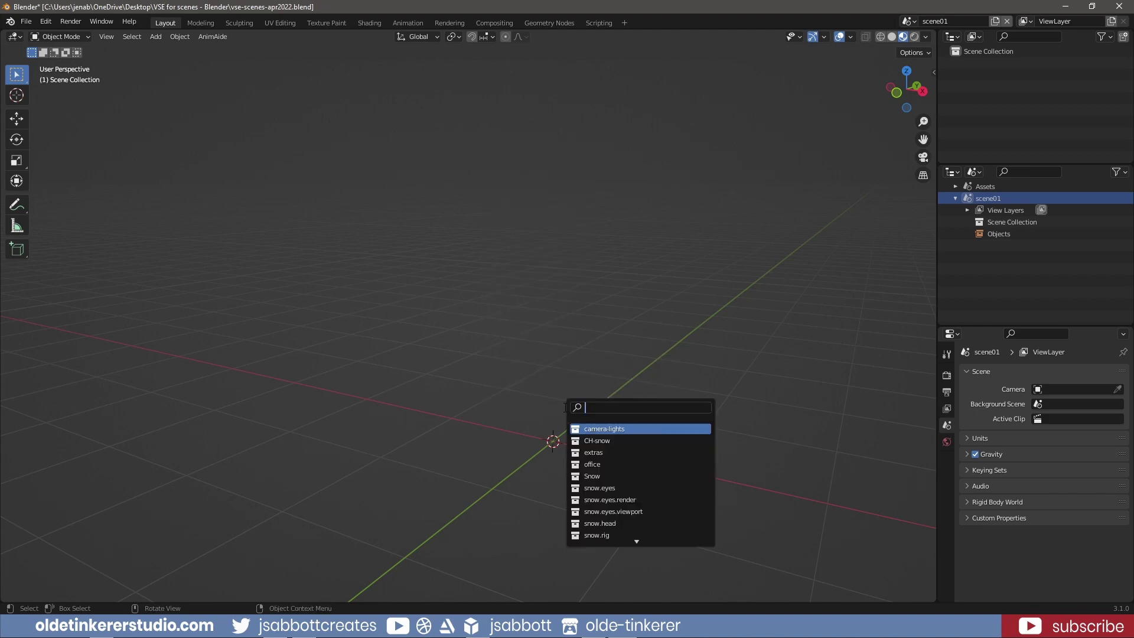
pyautogui.click(617, 427)
pyautogui.hotkey('shift', 'a')
pyautogui.click(582, 387)
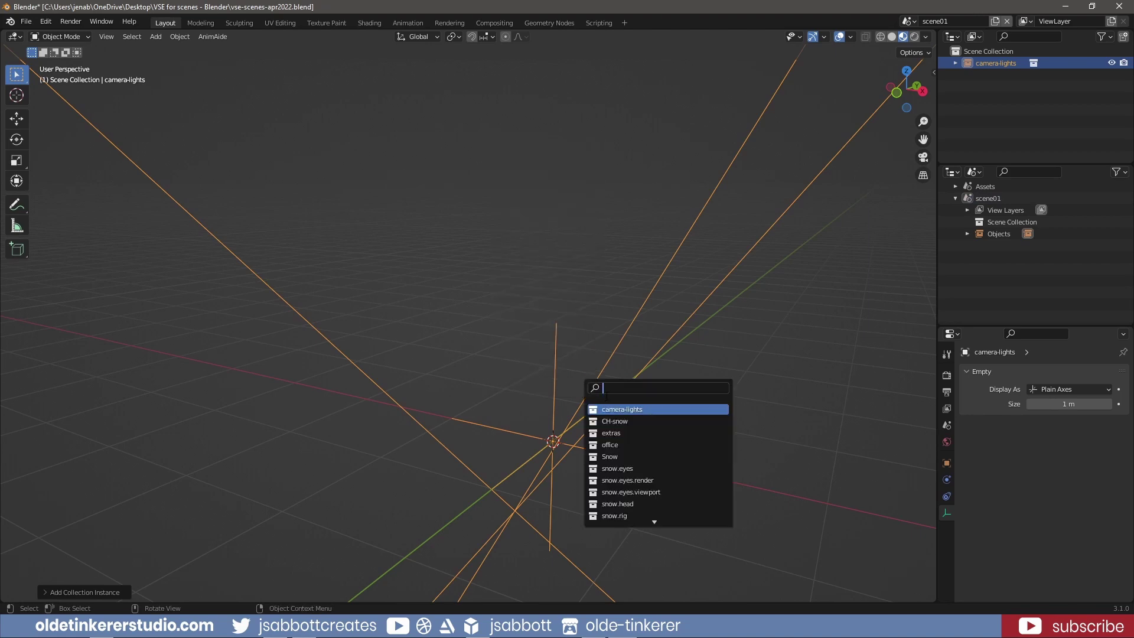
pyautogui.click(624, 421)
pyautogui.hotkey('shift', 'a')
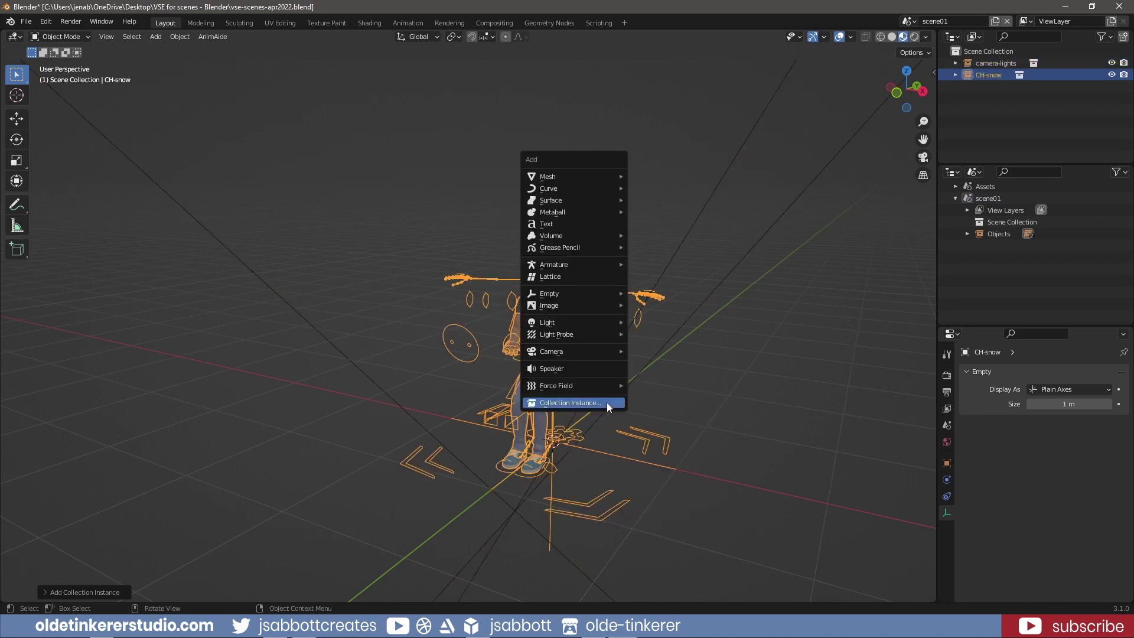
pyautogui.click(607, 402)
pyautogui.click(645, 447)
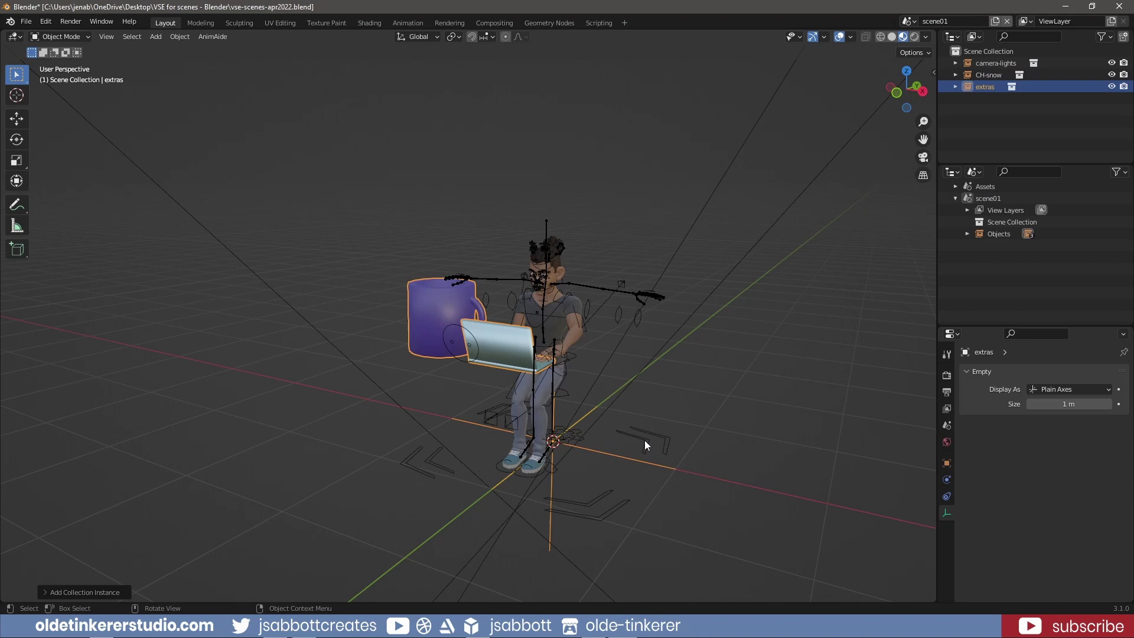
pyautogui.hotkey('shift', 'a')
pyautogui.click(590, 420)
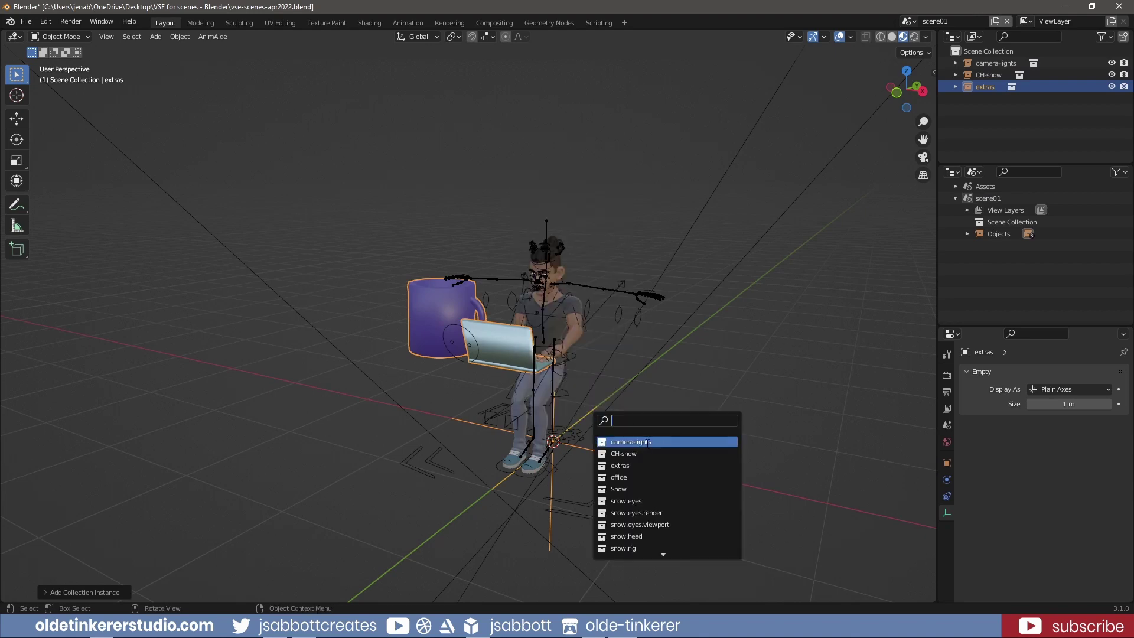
pyautogui.click(645, 477)
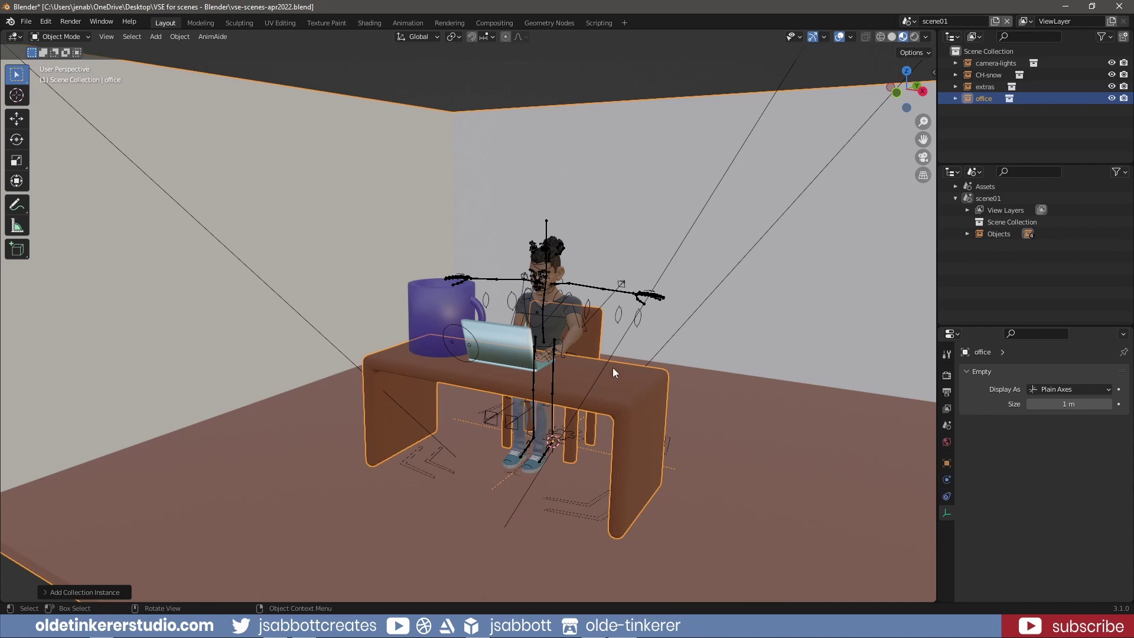
# In the Assets scene, scale the mug's mesh down in Edit Mode from front view
pyautogui.click(955, 197)
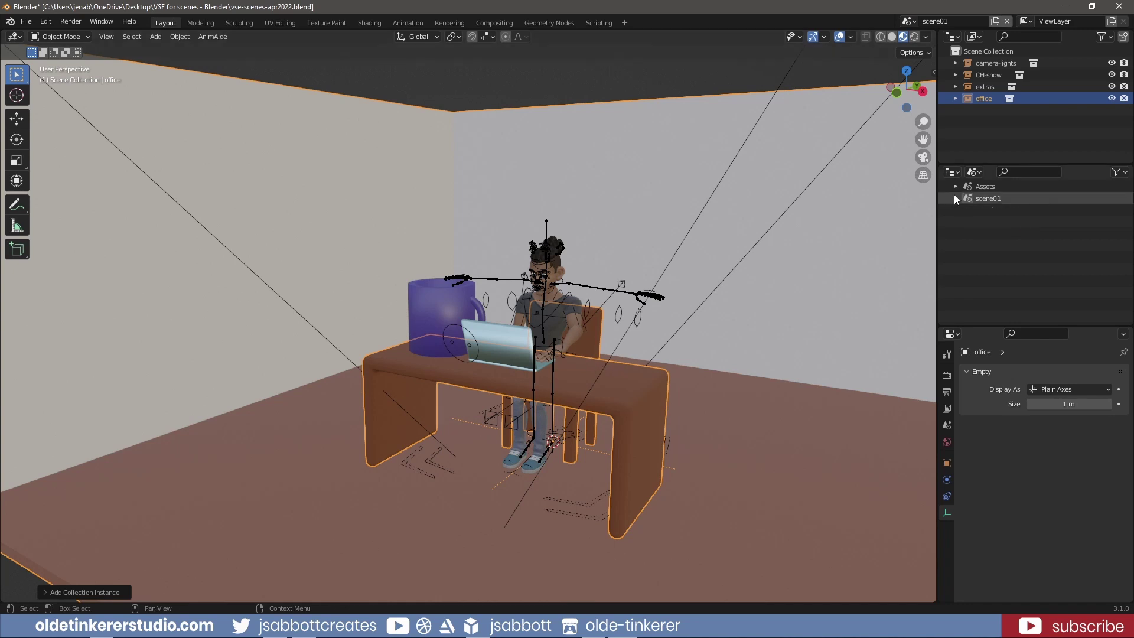
pyautogui.click(984, 187)
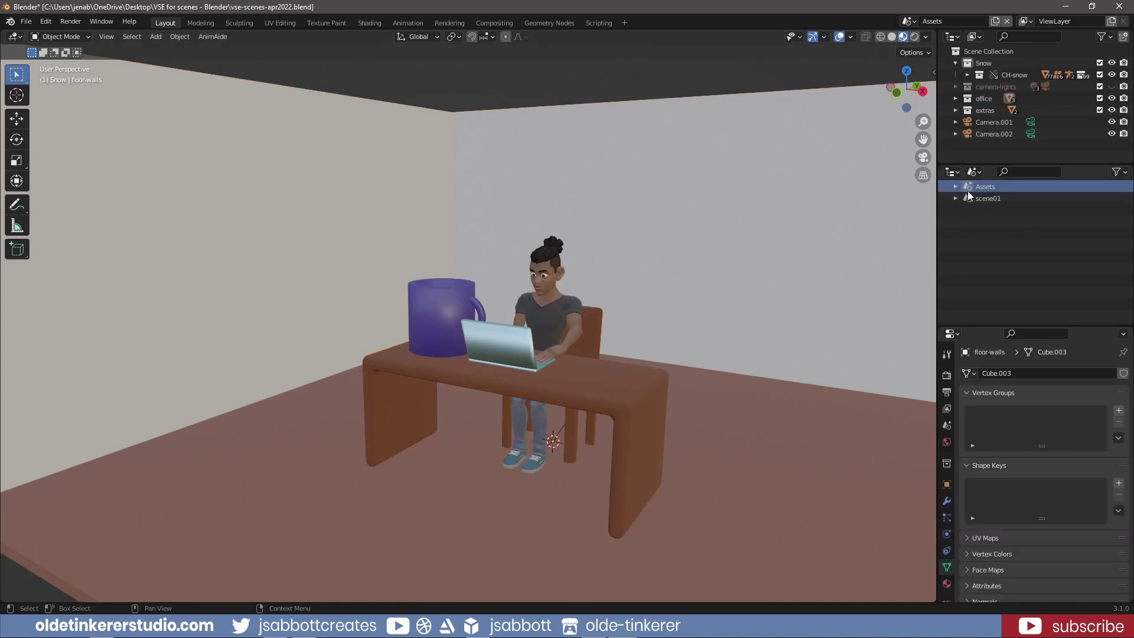
pyautogui.click(443, 319)
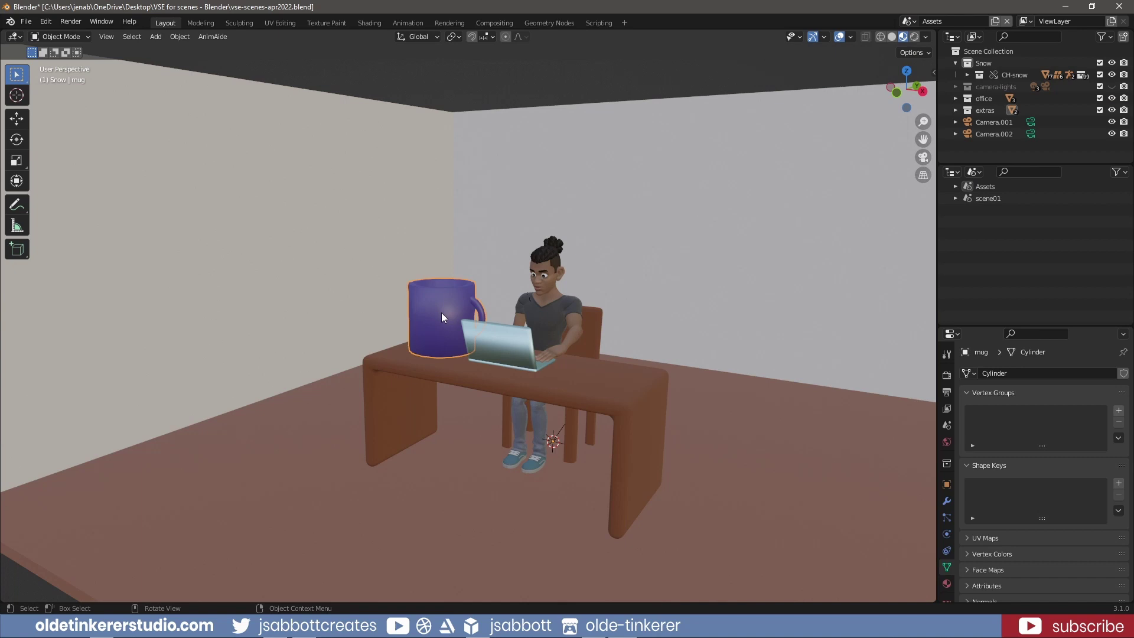
pyautogui.press('Tab')
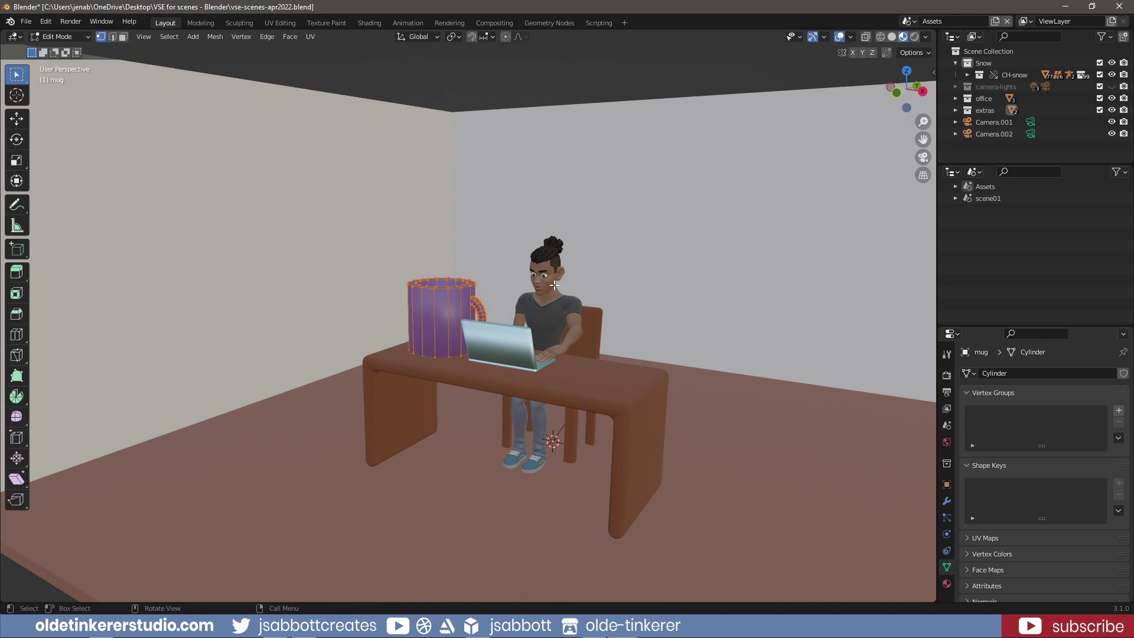
pyautogui.press('KP_1')
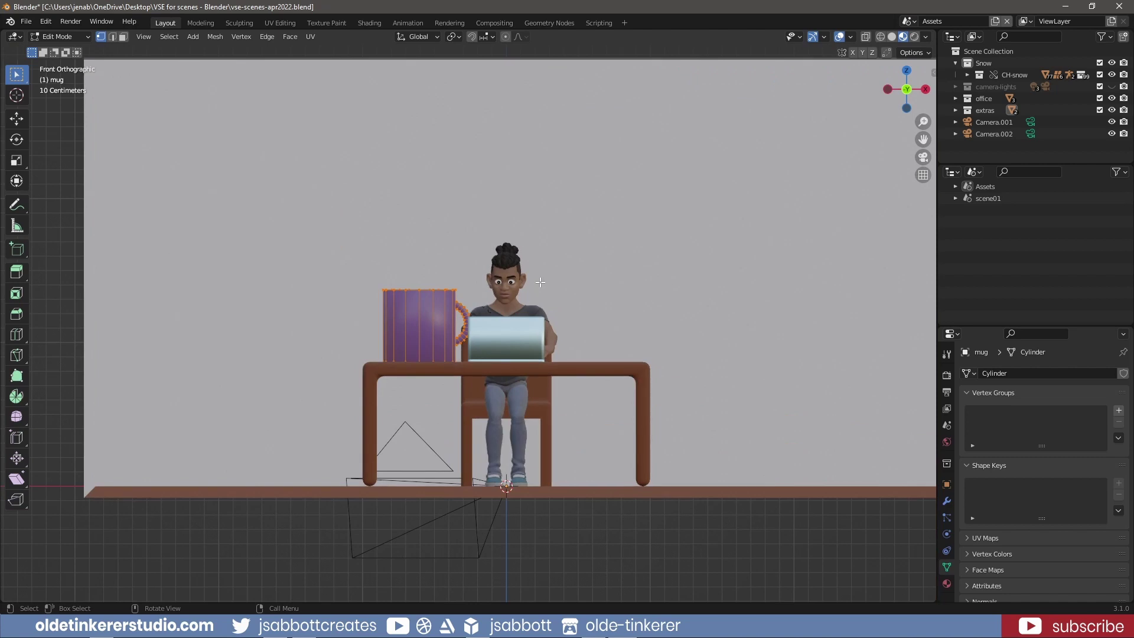
pyautogui.press('s')
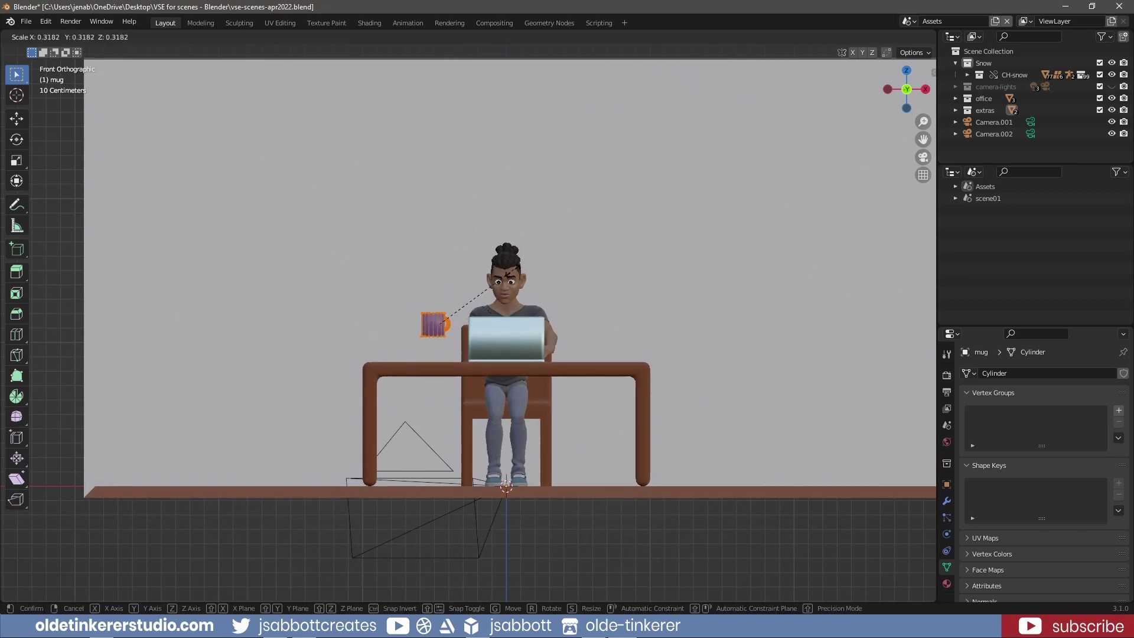
pyautogui.click(504, 277)
# Lower the mug vertically onto the desk top, apply its scale, and switch to scene01
pyautogui.press('g')
pyautogui.press('z')
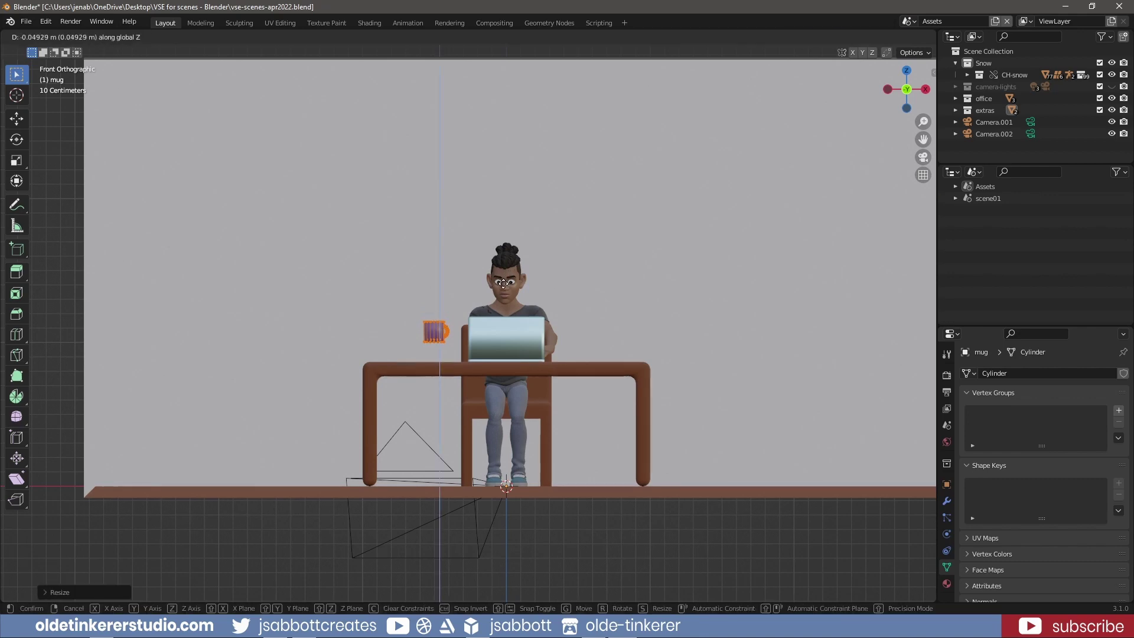
pyautogui.click(503, 303)
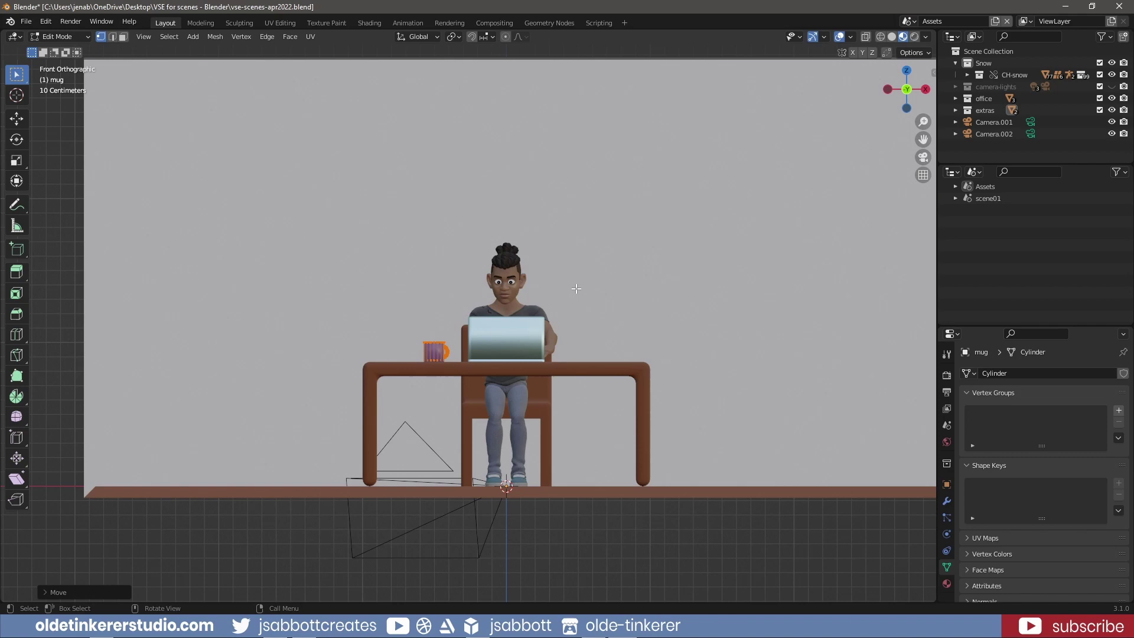
pyautogui.press('Tab')
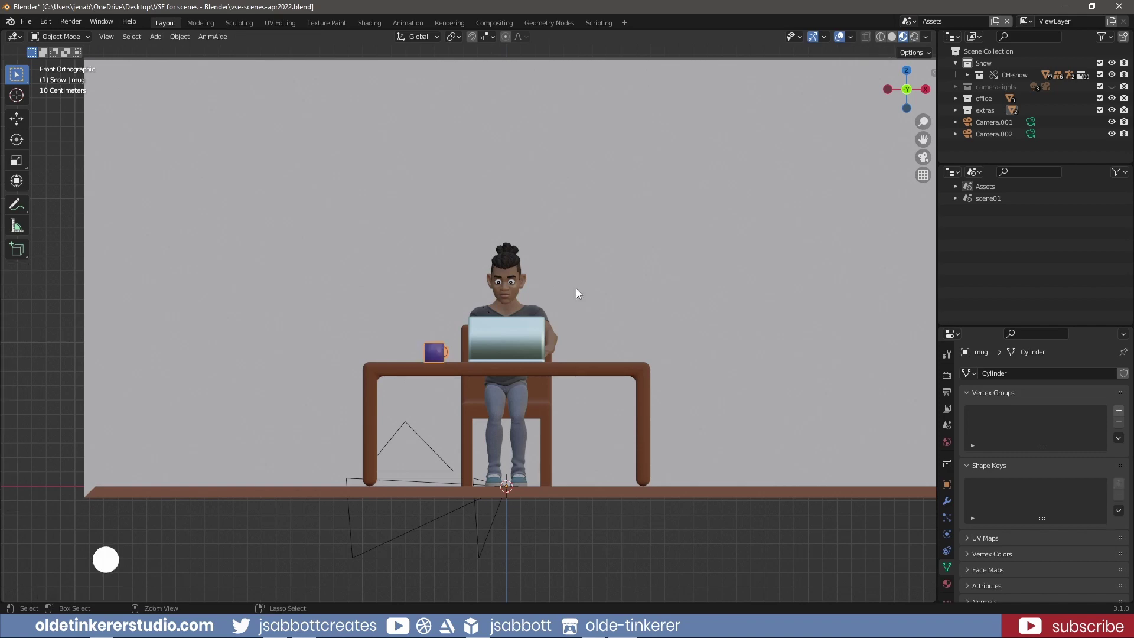
pyautogui.hotkey('ctrl', 'a')
pyautogui.click(576, 320)
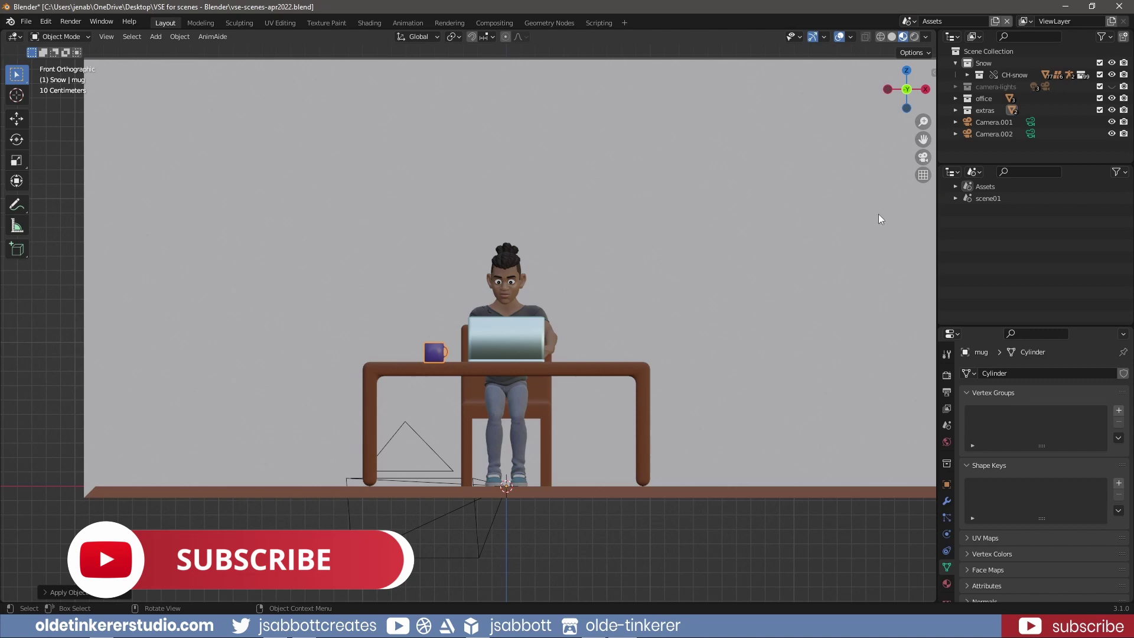
pyautogui.click(984, 197)
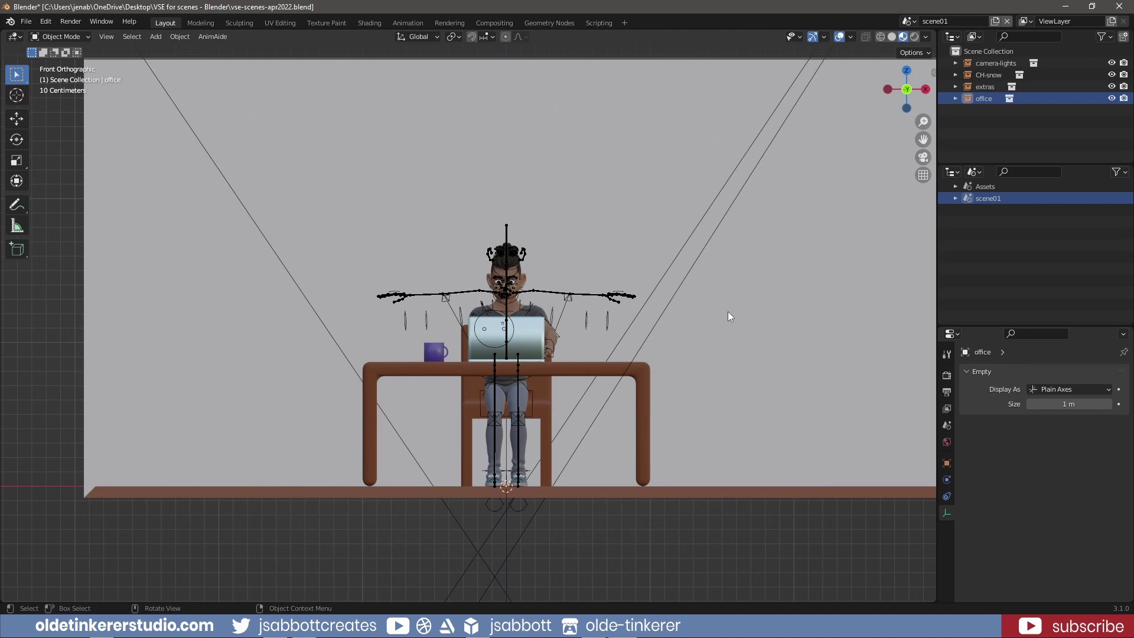
# Add Camera.003 to scene01 and aim its view to frame the room and seated character
pyautogui.moveTo(742, 288); pyautogui.dragTo(696, 317, button='middle')
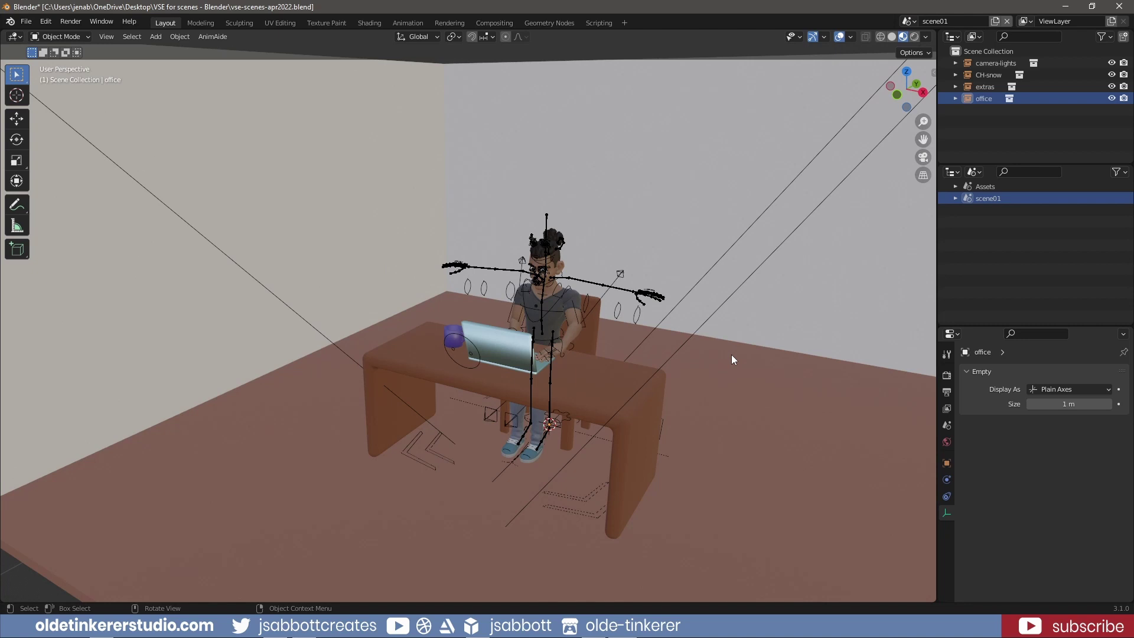
pyautogui.hotkey('shift', 'a')
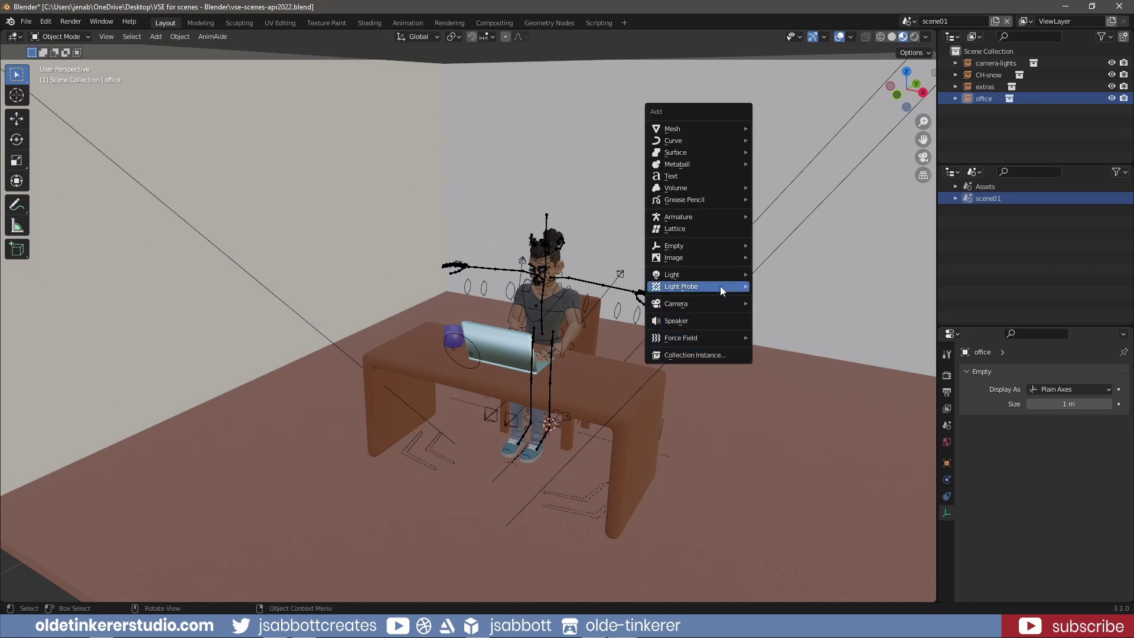
pyautogui.moveTo(718, 303)
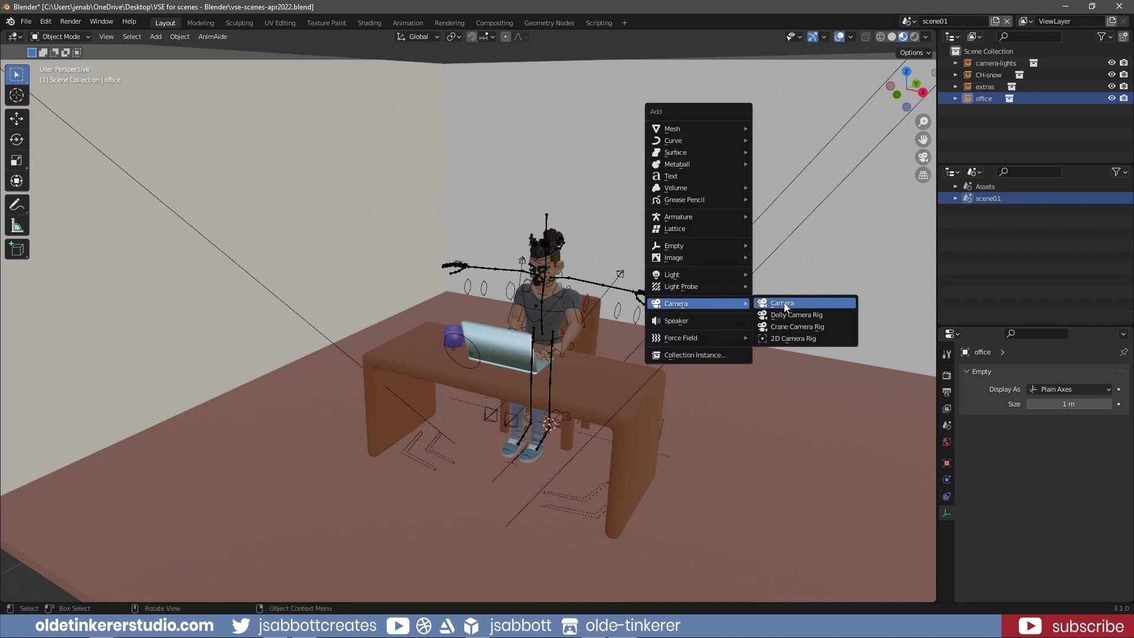
pyautogui.click(785, 305)
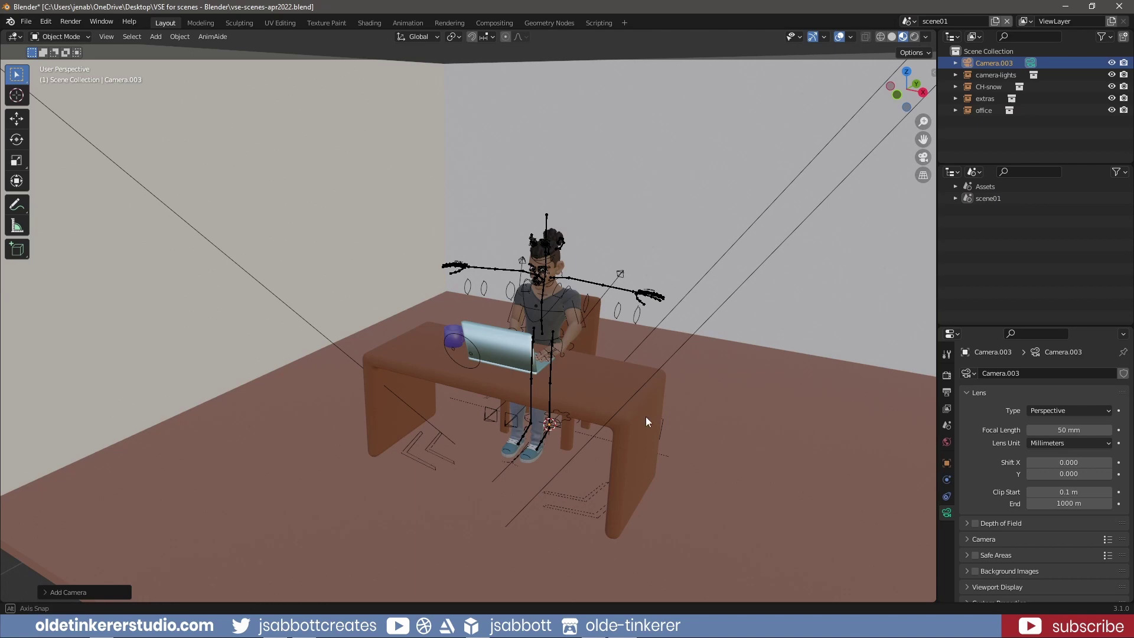
pyautogui.press('KP_0')
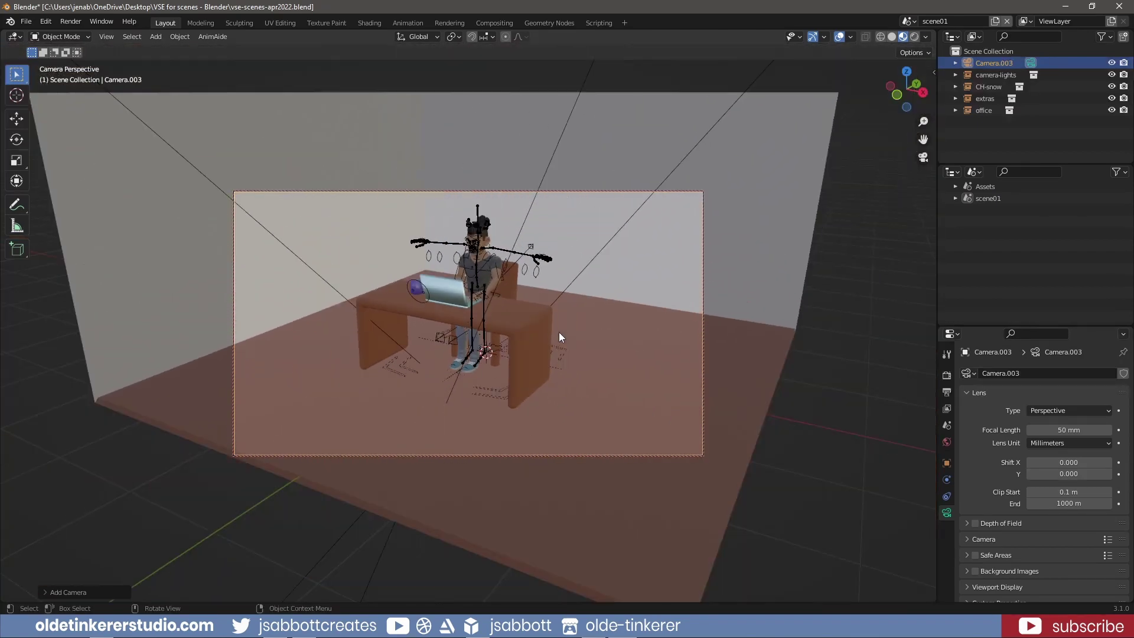
pyautogui.moveTo(559, 332); pyautogui.dragTo(562, 361, button='middle')
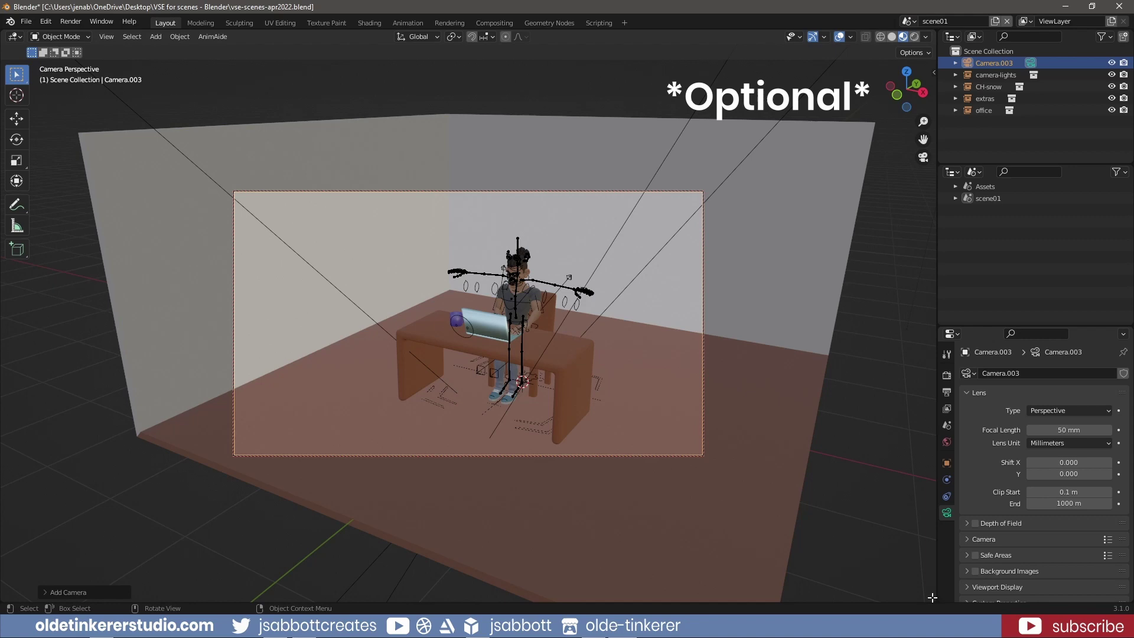
# Split the viewport and set scene01's output to 30 fps with end frame 180
pyautogui.moveTo(932, 597); pyautogui.dragTo(921, 414)
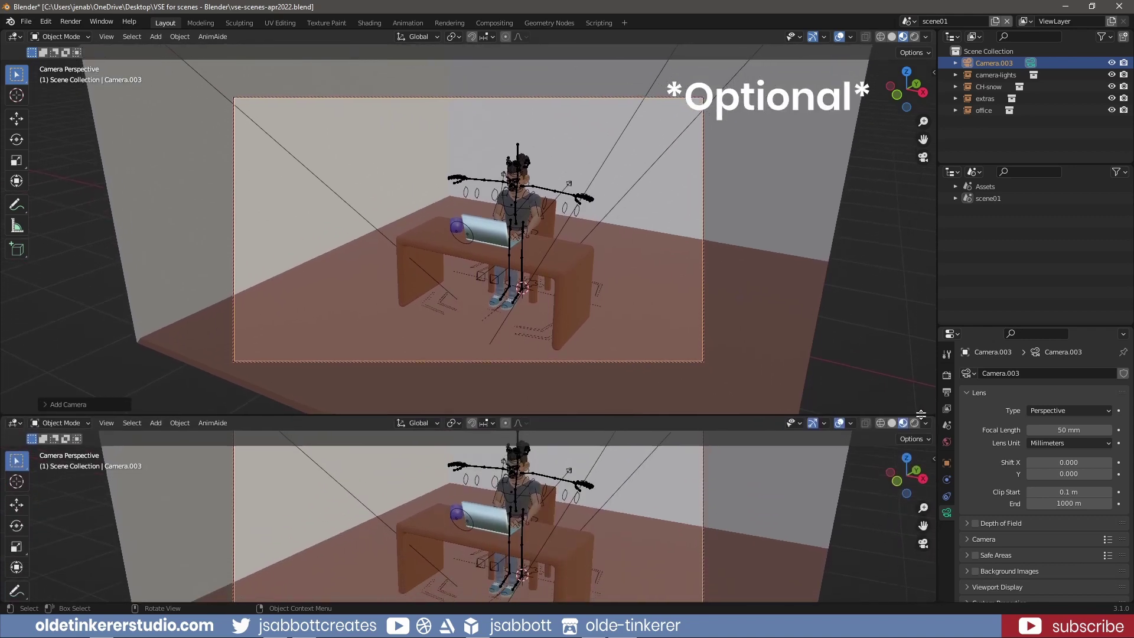
pyautogui.click(947, 392)
pyautogui.click(1062, 481)
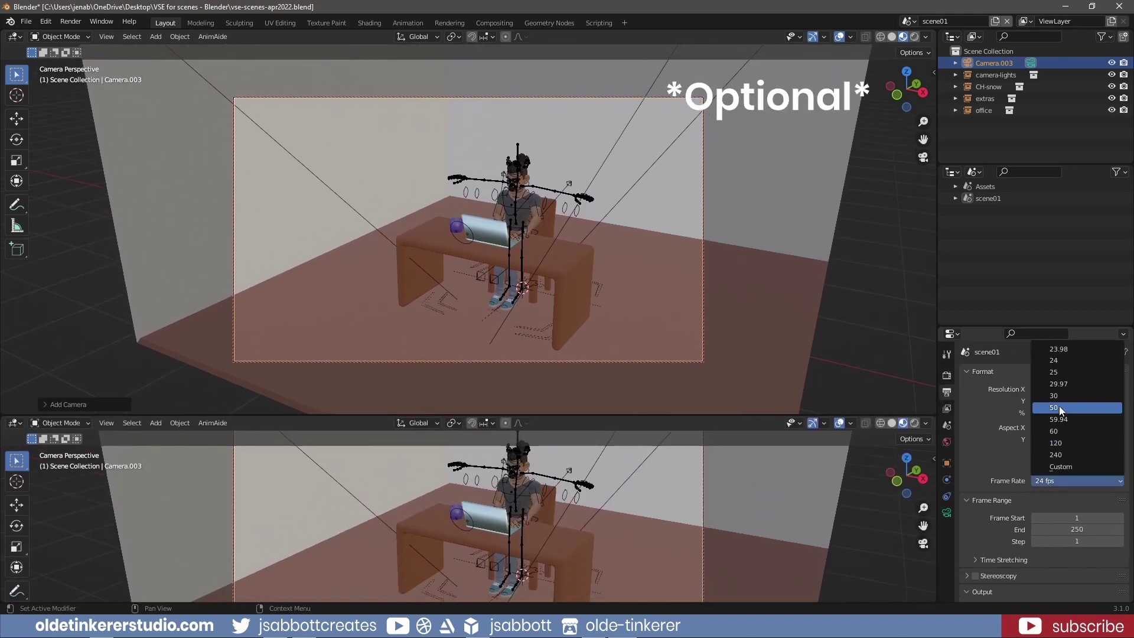
pyautogui.click(1053, 395)
pyautogui.click(1068, 530)
pyautogui.write('180')
pyautogui.press('Return')
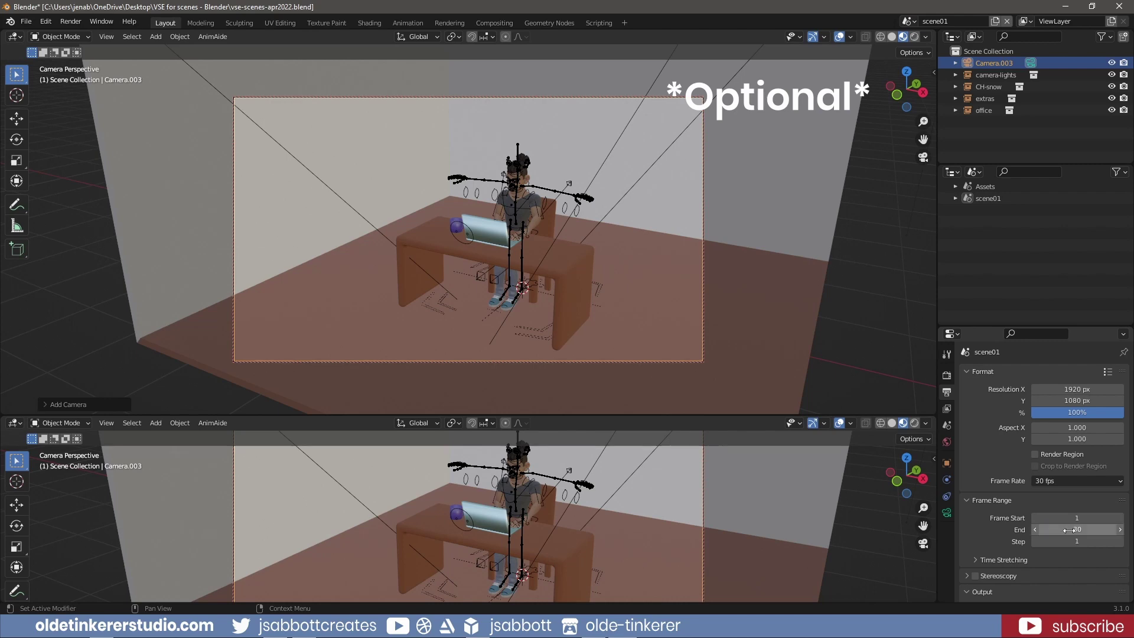
# Make the lower area a Dope Sheet and keyframe Camera.003's location, rotation and scale at frame 1
pyautogui.click(15, 423)
pyautogui.click(155, 458)
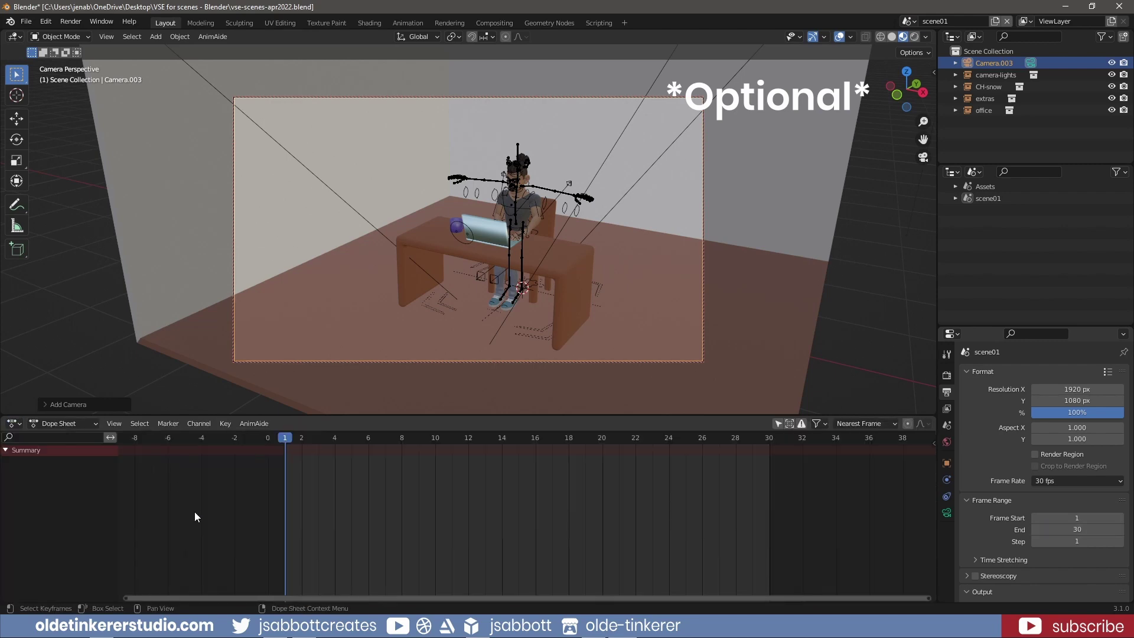
pyautogui.click(955, 199)
pyautogui.click(967, 234)
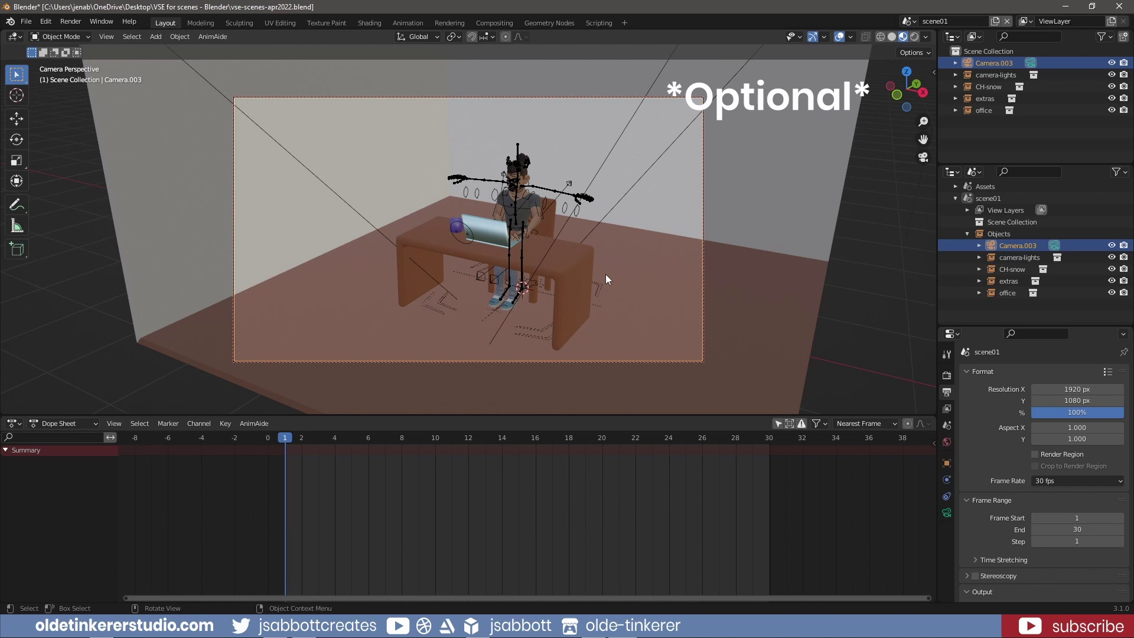
pyautogui.press('i')
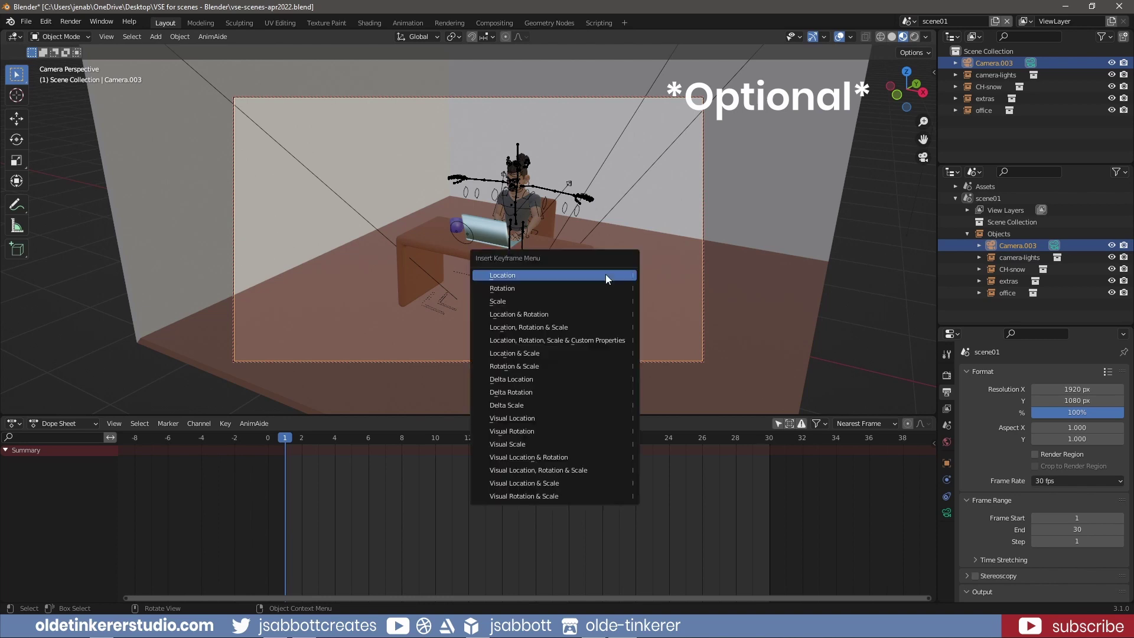
pyautogui.click(594, 327)
pyautogui.click(955, 199)
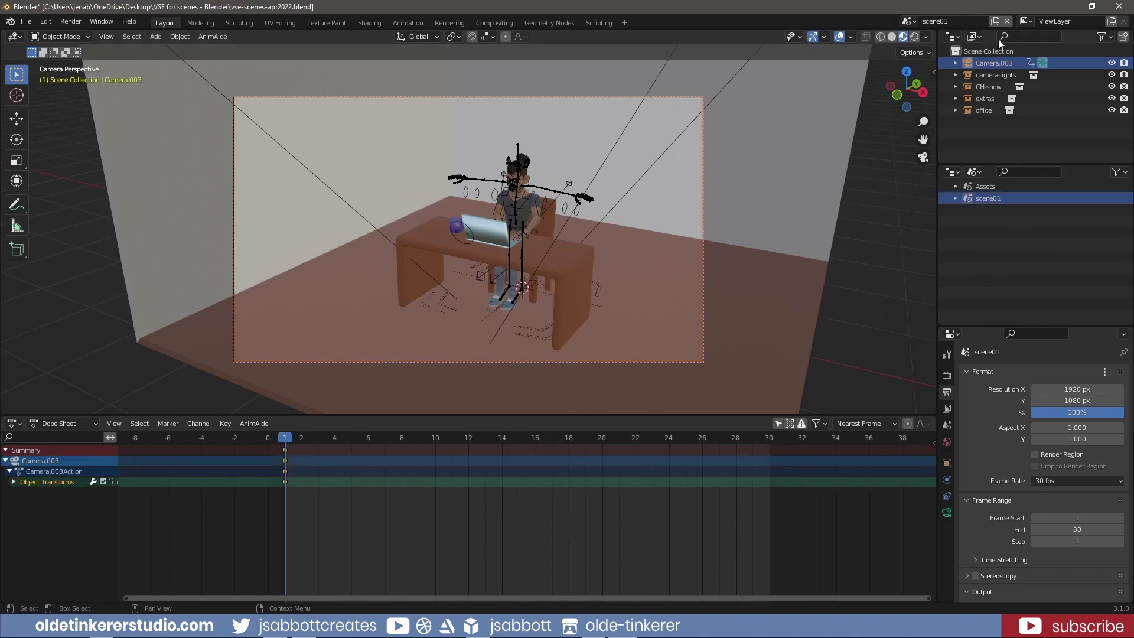
pyautogui.click(995, 22)
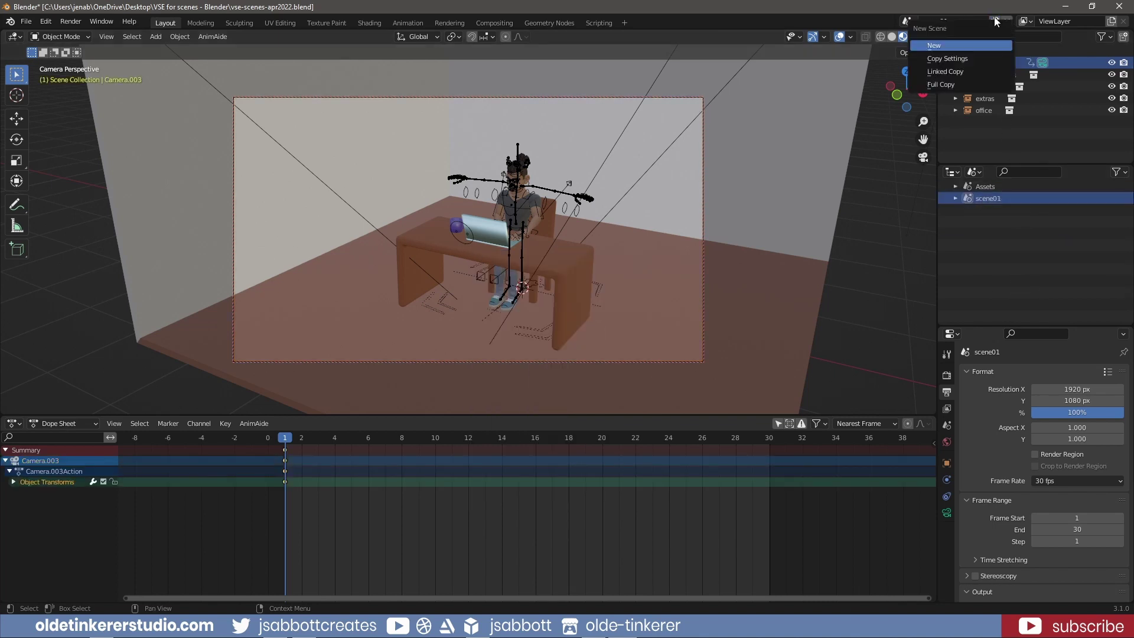
# Add a new scene, name it scene02, and select it in the Blender File outliner
pyautogui.click(966, 47)
pyautogui.click(961, 23)
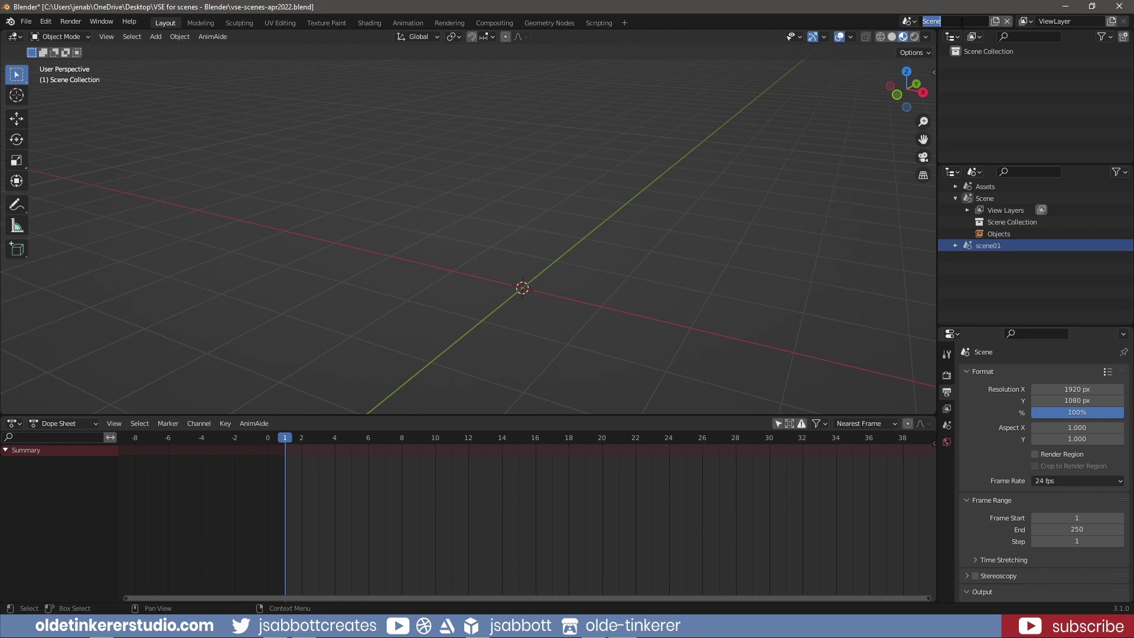
pyautogui.write('scene02')
pyautogui.press('Return')
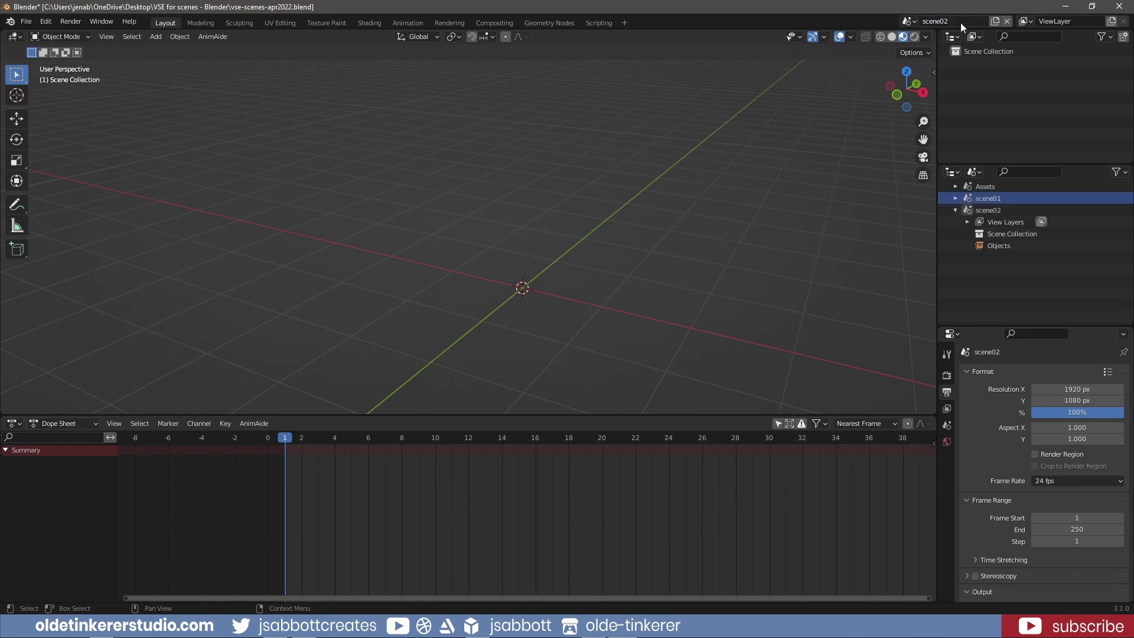
pyautogui.click(992, 210)
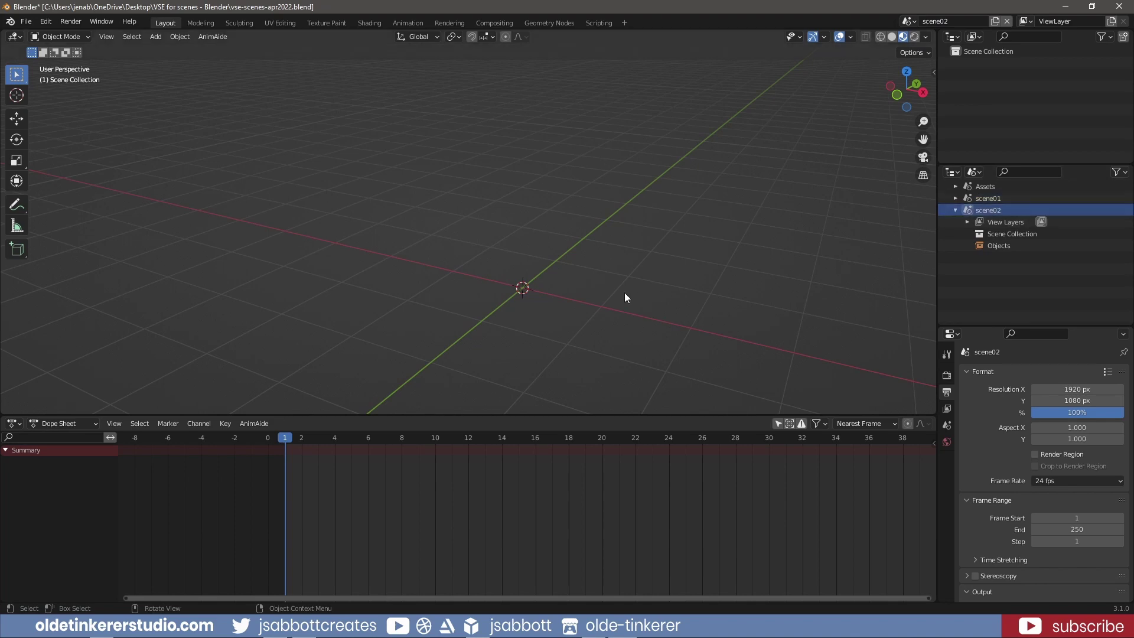
# Add camera-lights and CH-snow collection instances to scene02
pyautogui.hotkey('shift', 'a')
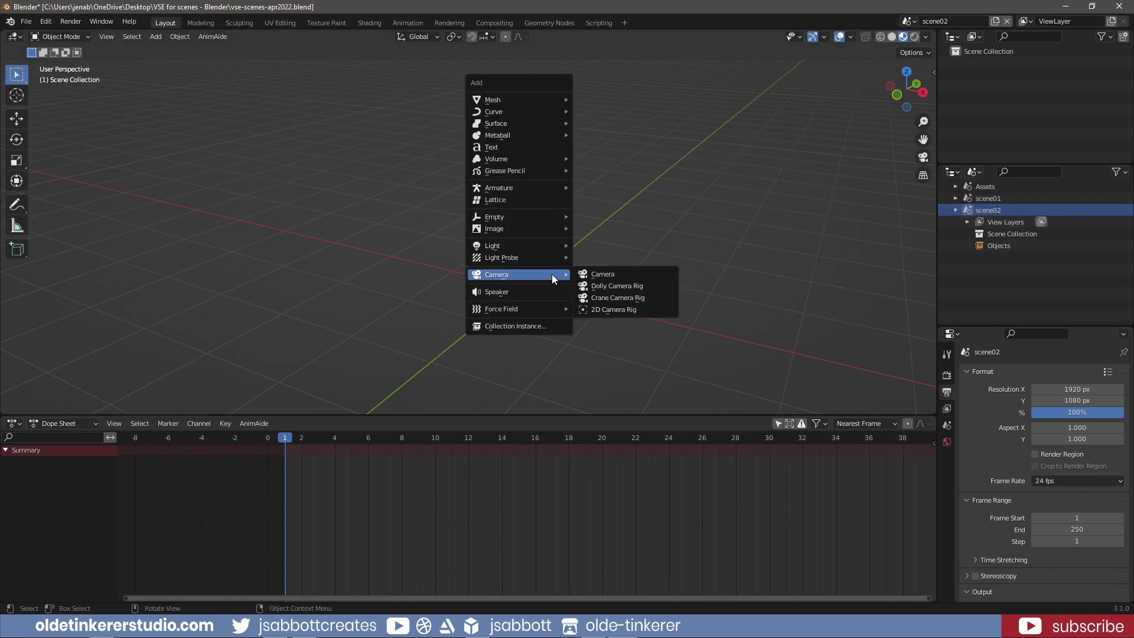
pyautogui.click(540, 326)
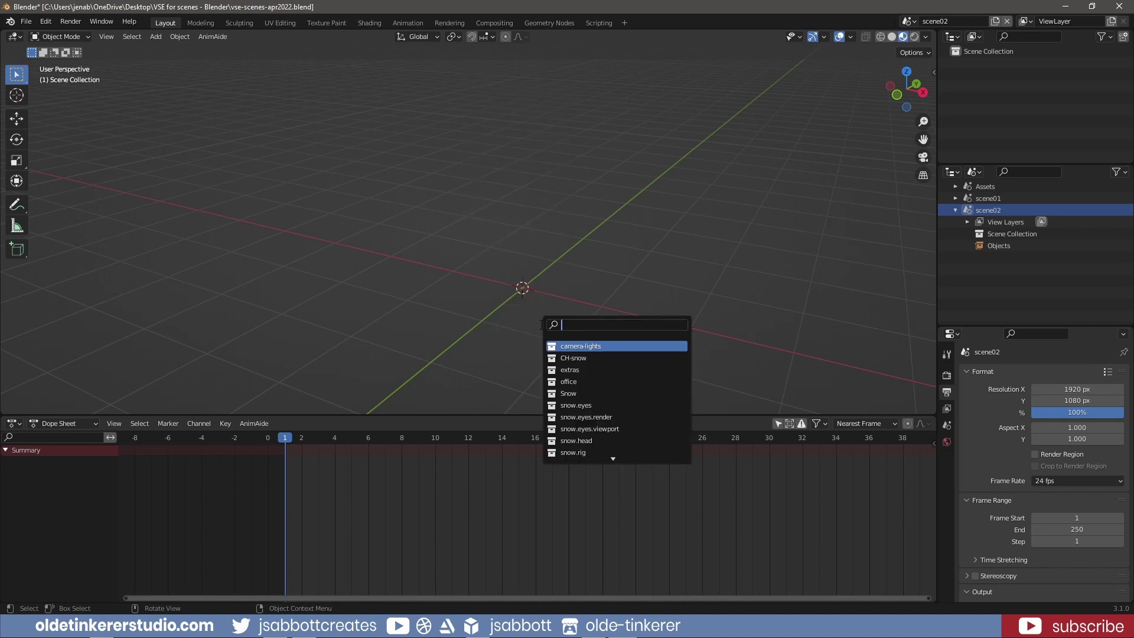
pyautogui.click(601, 346)
pyautogui.hotkey('shift', 'a')
pyautogui.click(550, 295)
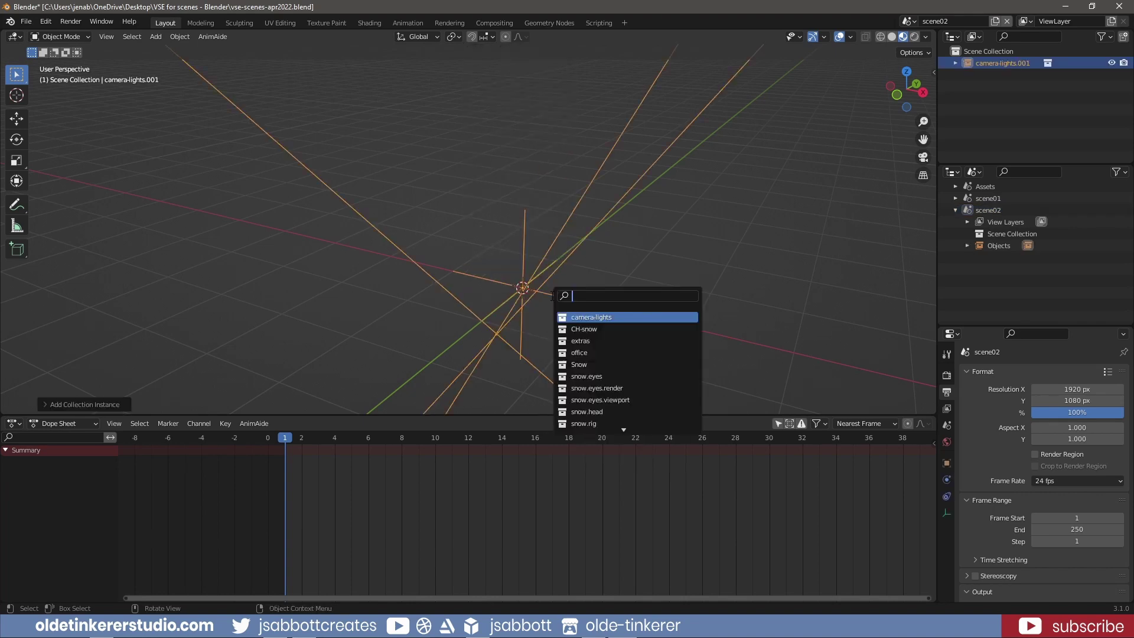
pyautogui.click(604, 327)
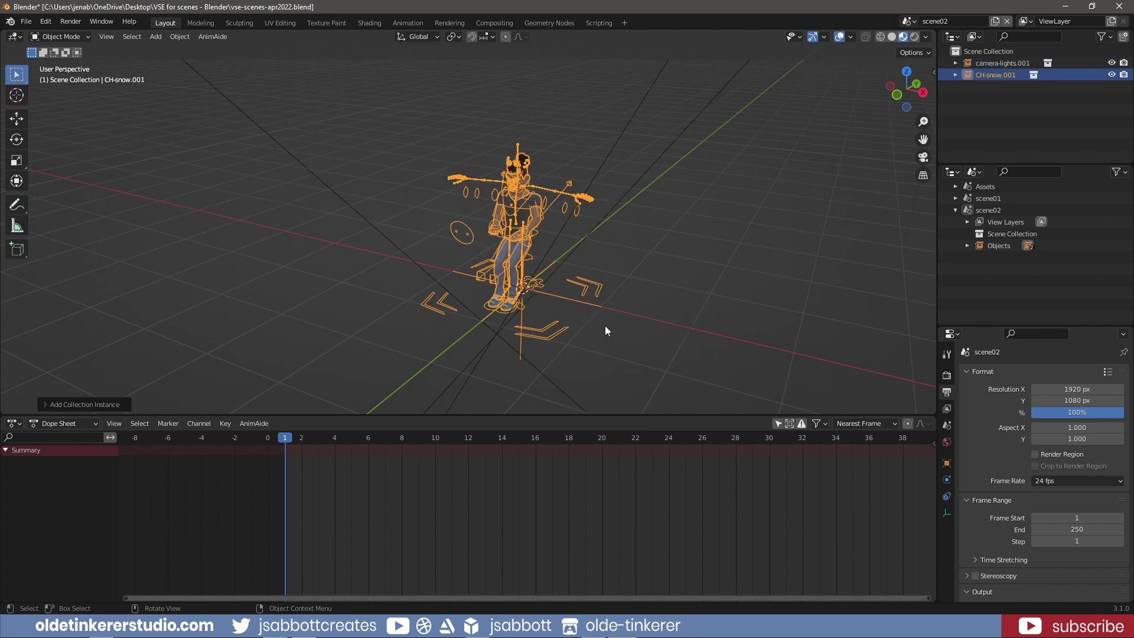
# Add the extras and office collection instances to scene02
pyautogui.hotkey('shift', 'a')
pyautogui.click(538, 302)
pyautogui.press('Down')
pyautogui.press('Down')
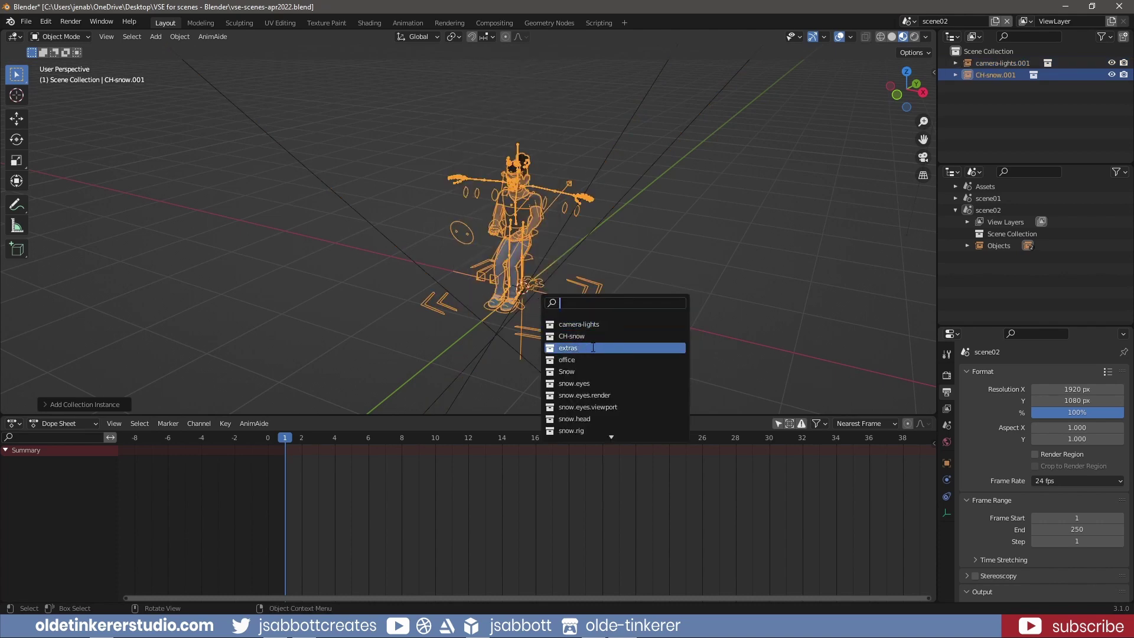
pyautogui.press('Return')
pyautogui.hotkey('shift', 'a')
pyautogui.click(529, 303)
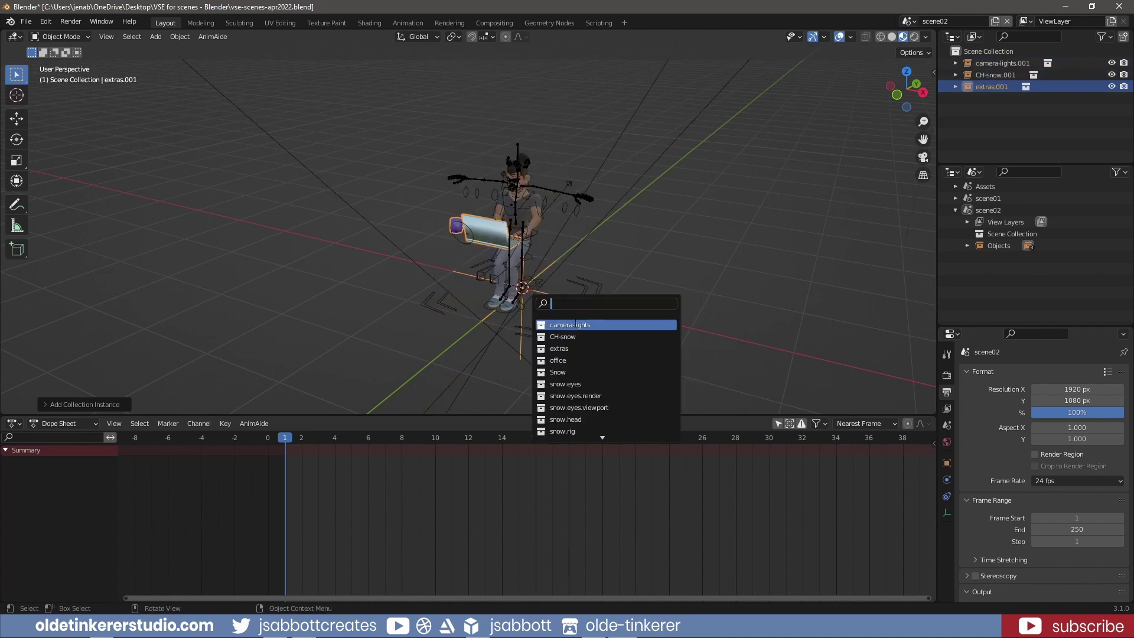
pyautogui.click(590, 360)
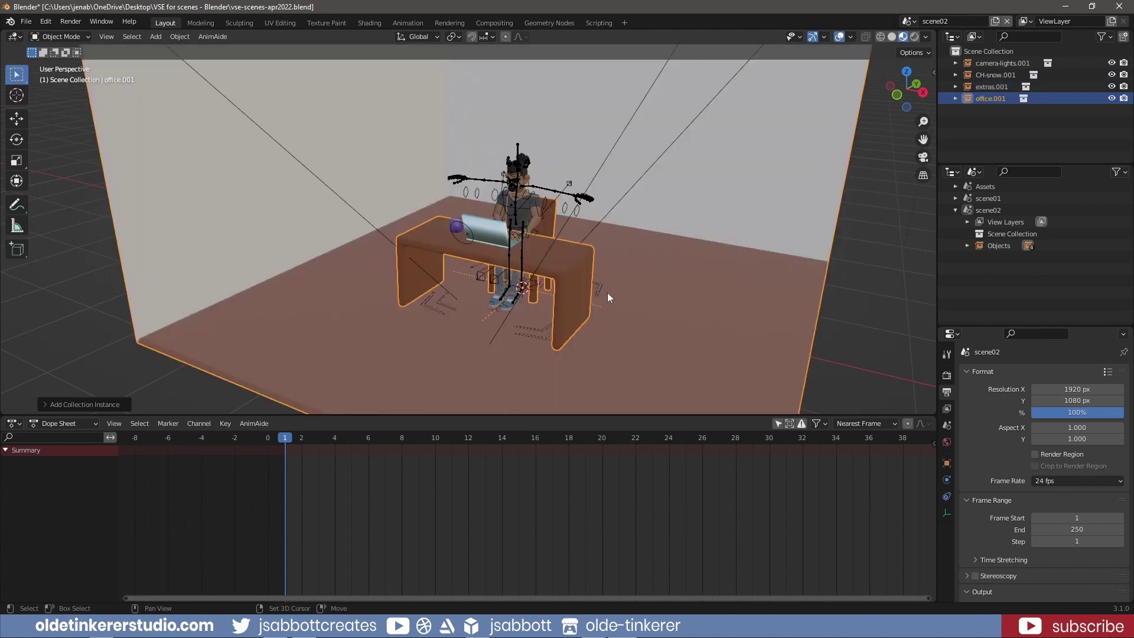
# Add a new camera, Camera.004, to scene02
pyautogui.hotkey('shift', 'a')
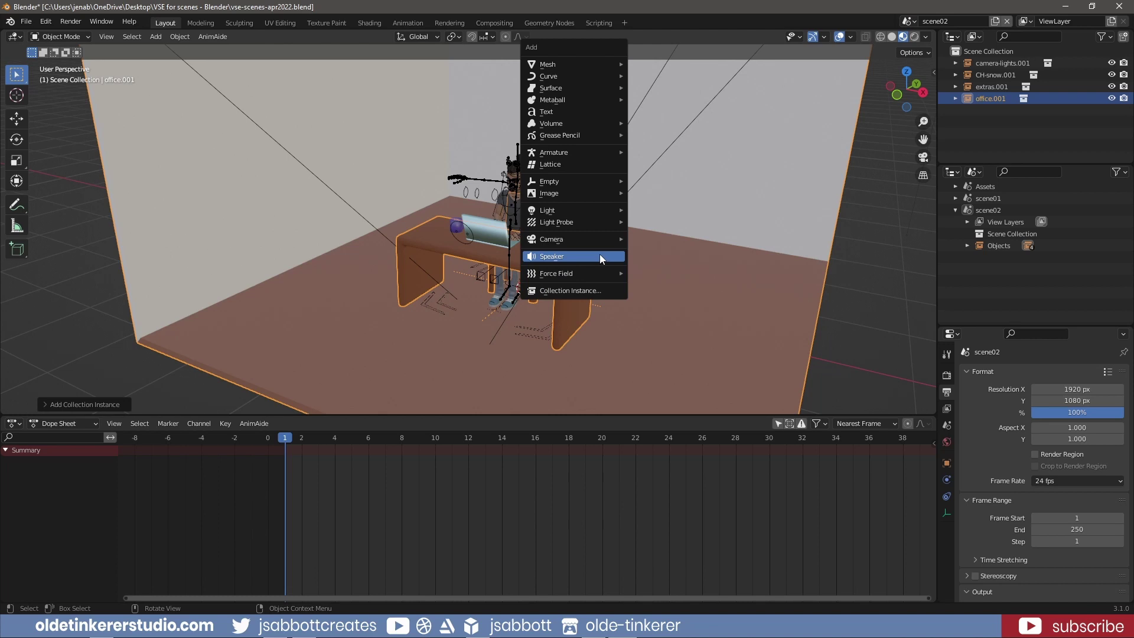
pyautogui.moveTo(598, 243)
pyautogui.click(660, 239)
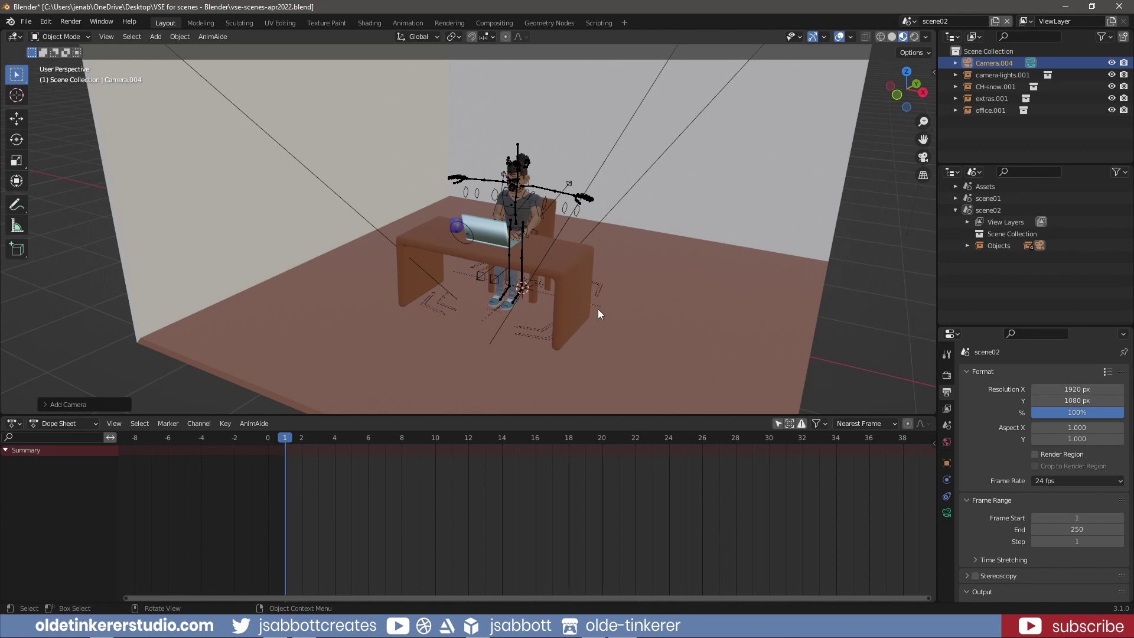
# Set scene02 to 30 fps with an end frame of 30
pyautogui.keyDown('ctrl'); pyautogui.moveTo(593, 304); pyautogui.dragTo(615, 167, button='middle'); pyautogui.keyUp('ctrl')
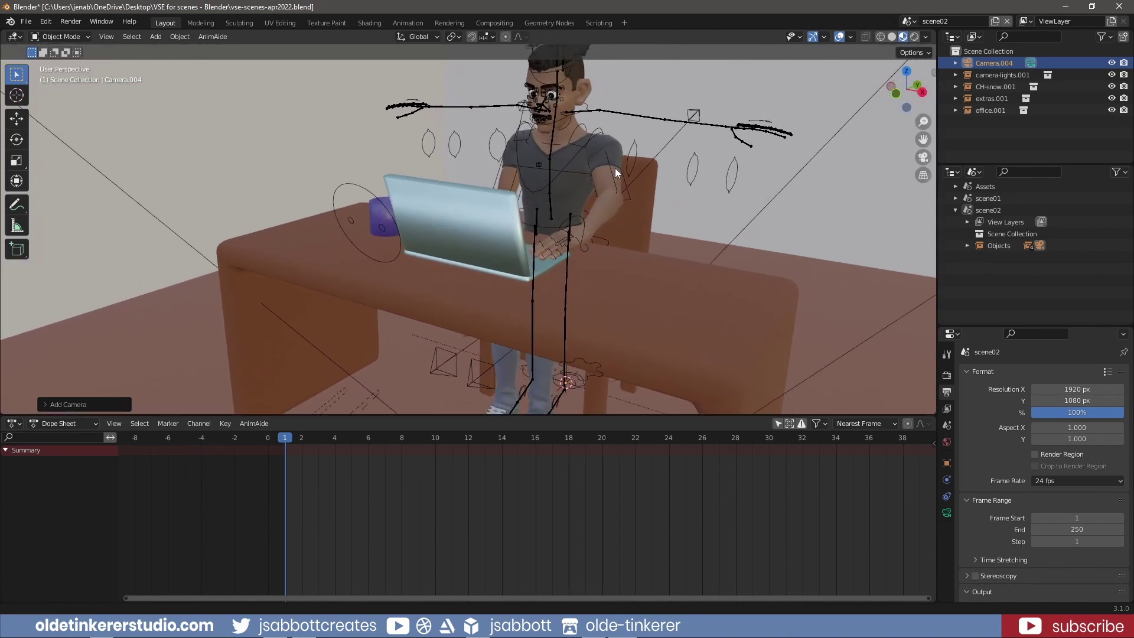
pyautogui.click(1077, 480)
pyautogui.click(1078, 419)
pyautogui.click(1077, 529)
pyautogui.write('30')
pyautogui.press('Return')
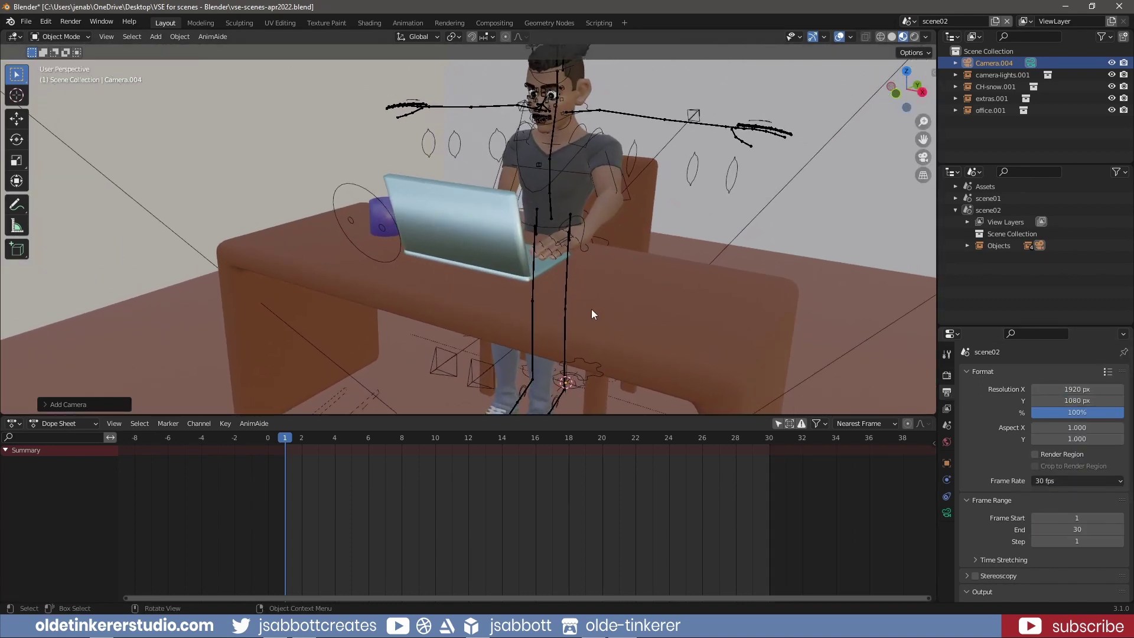
# Align Camera.004 to the view, framing the seated character up close
pyautogui.press('ctrl')
pyautogui.press('ctrl+KP_0')
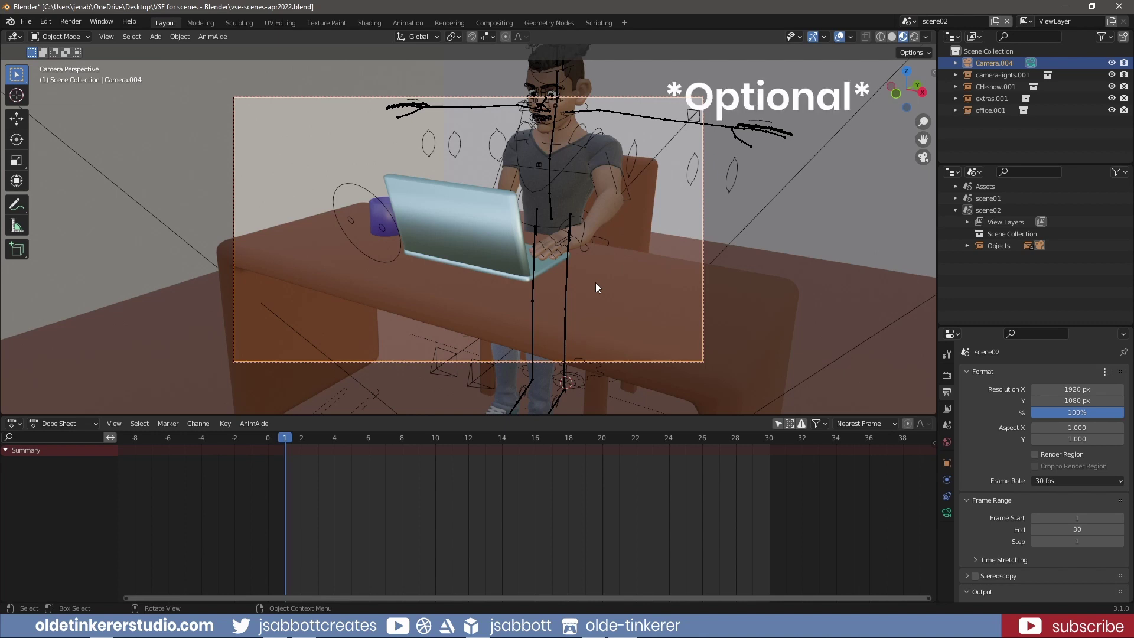
pyautogui.moveTo(593, 252); pyautogui.dragTo(593, 273, button='middle')
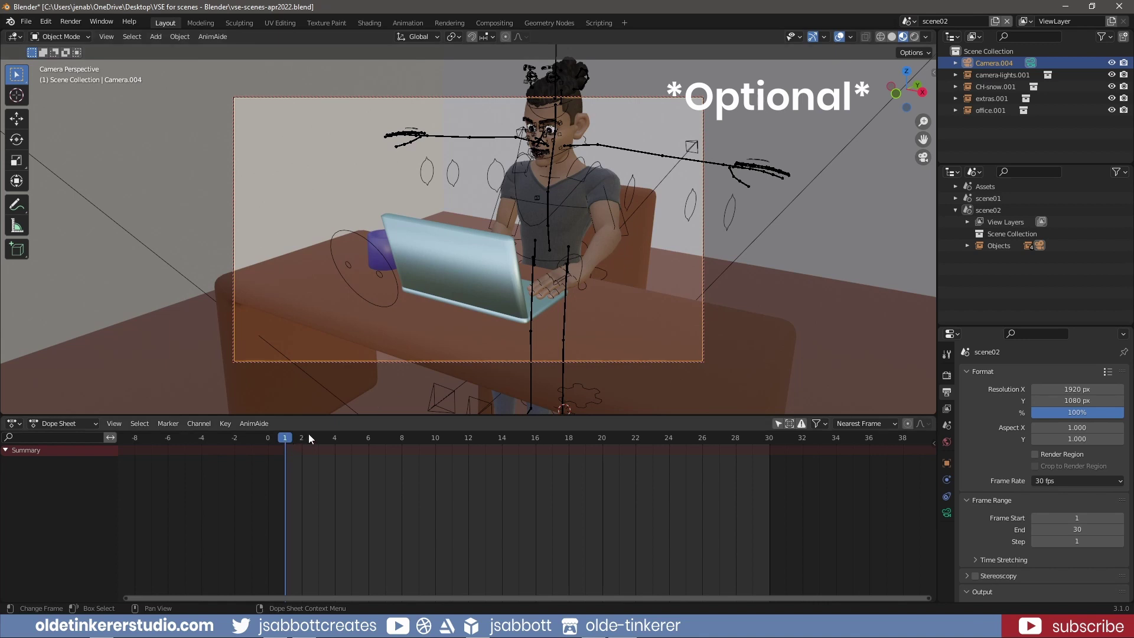
# Keyframe Camera.004's transforms at frame 15
pyautogui.moveTo(308, 437); pyautogui.dragTo(511, 437)
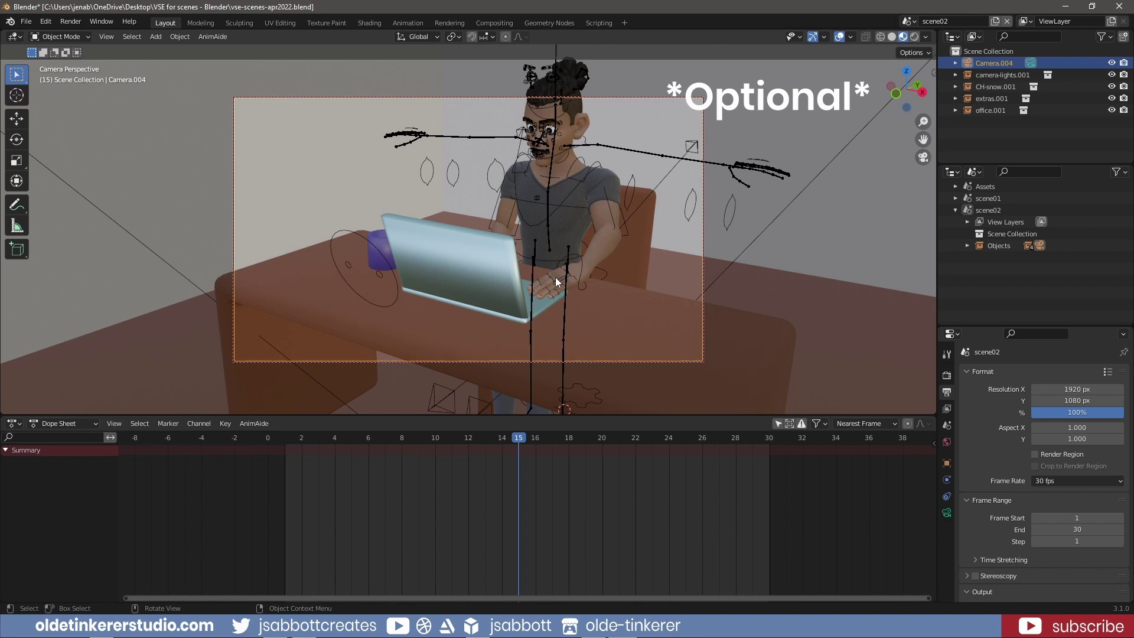
pyautogui.click(966, 245)
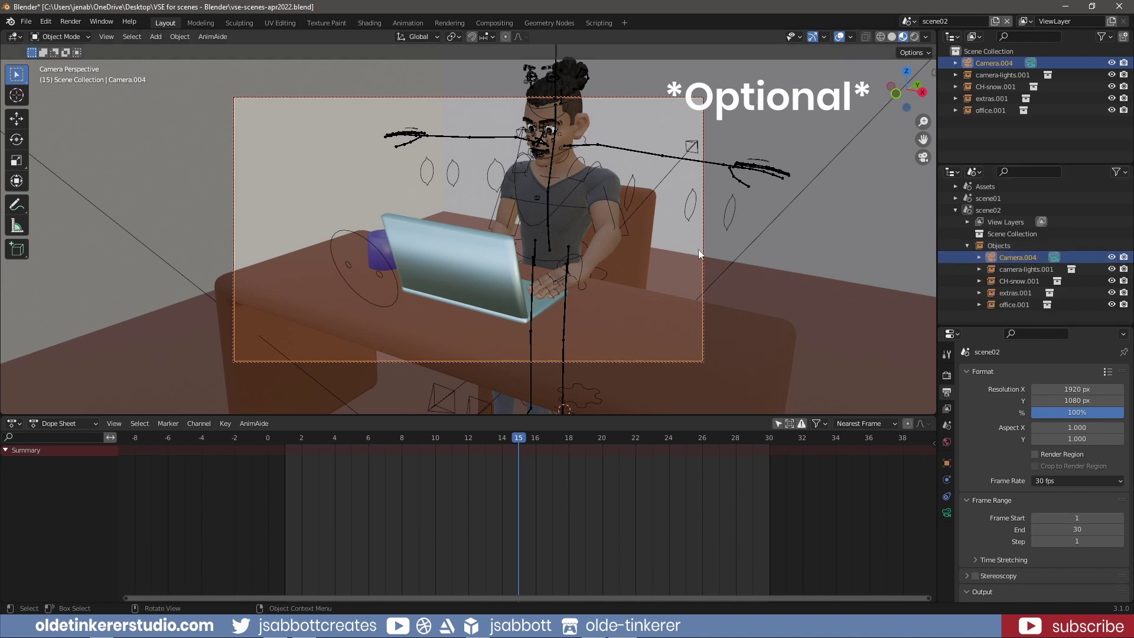
pyautogui.press('i')
pyautogui.click(584, 239)
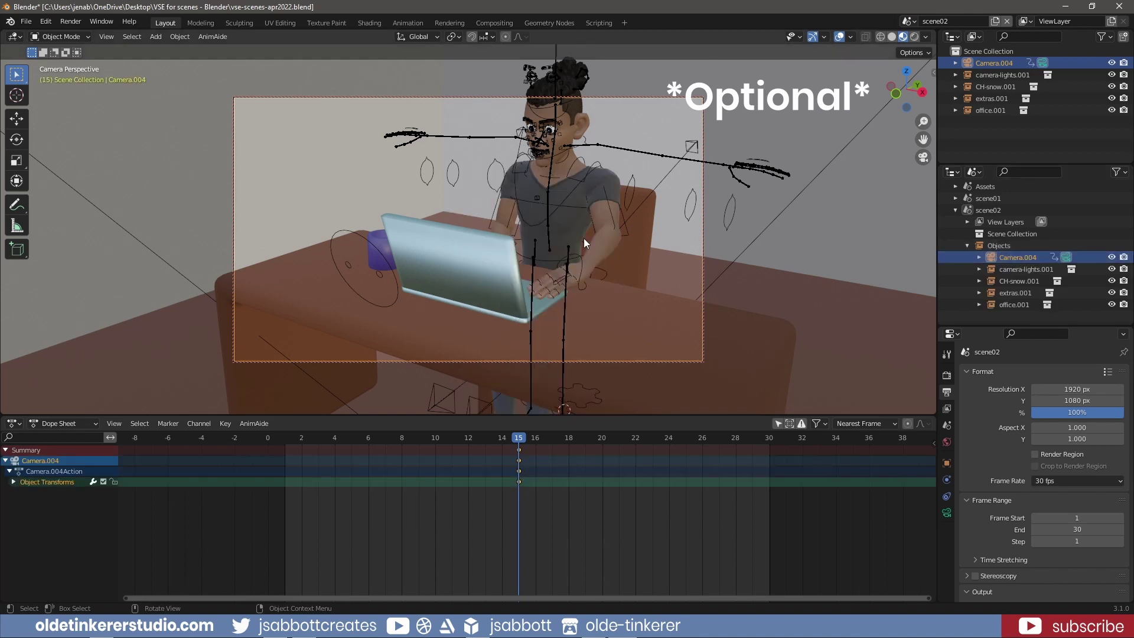
pyautogui.click(966, 245)
pyautogui.click(955, 209)
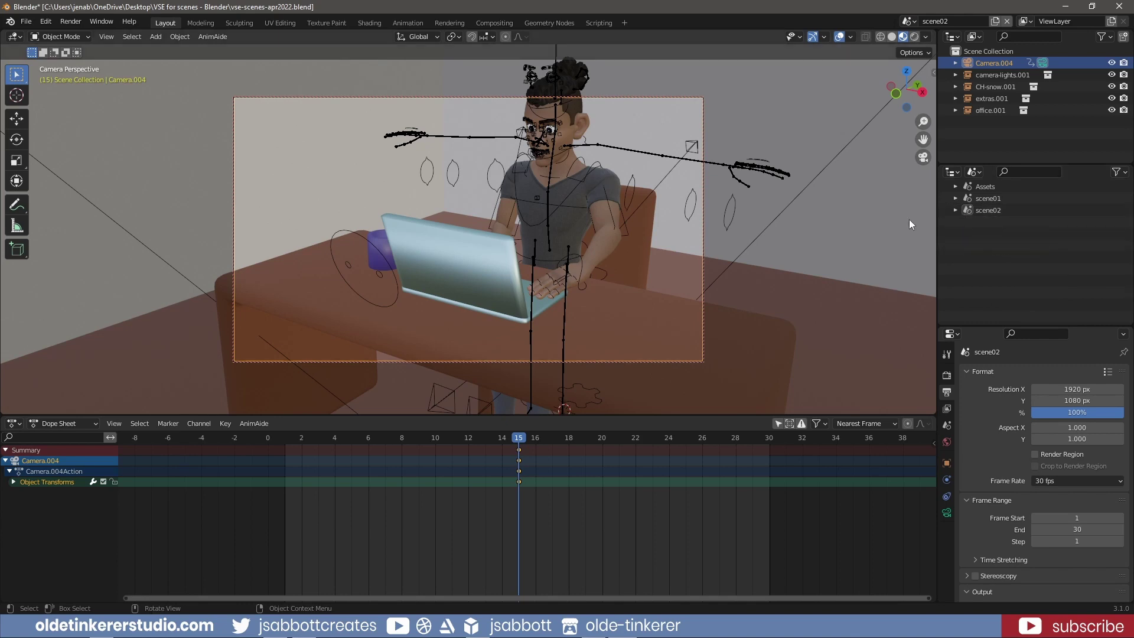
# Create scene03 with collection instances including office, plus a new camera
pyautogui.click(988, 198)
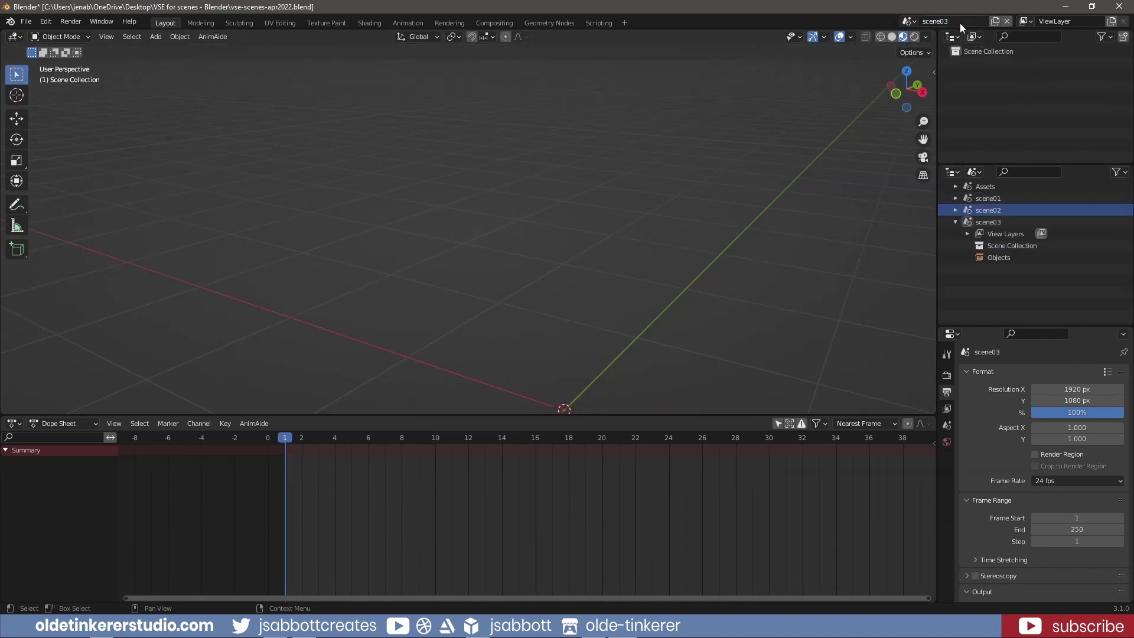
pyautogui.hotkey('shift', 'a')
pyautogui.click(540, 409)
pyautogui.hotkey('shift', 'a')
pyautogui.click(589, 334)
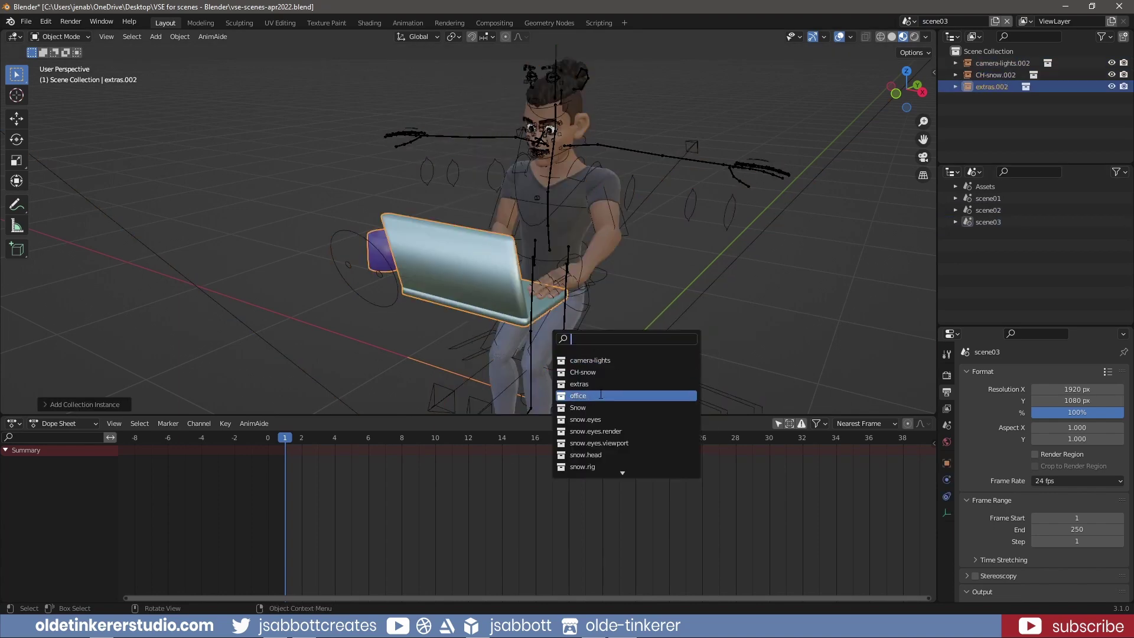
pyautogui.click(601, 394)
pyautogui.hotkey('shift', 'a')
pyautogui.click(577, 471)
# Set scene03 to 30 fps ending at frame 30, and key the aligned camera at frame 30
pyautogui.scroll(5, 602, 214)
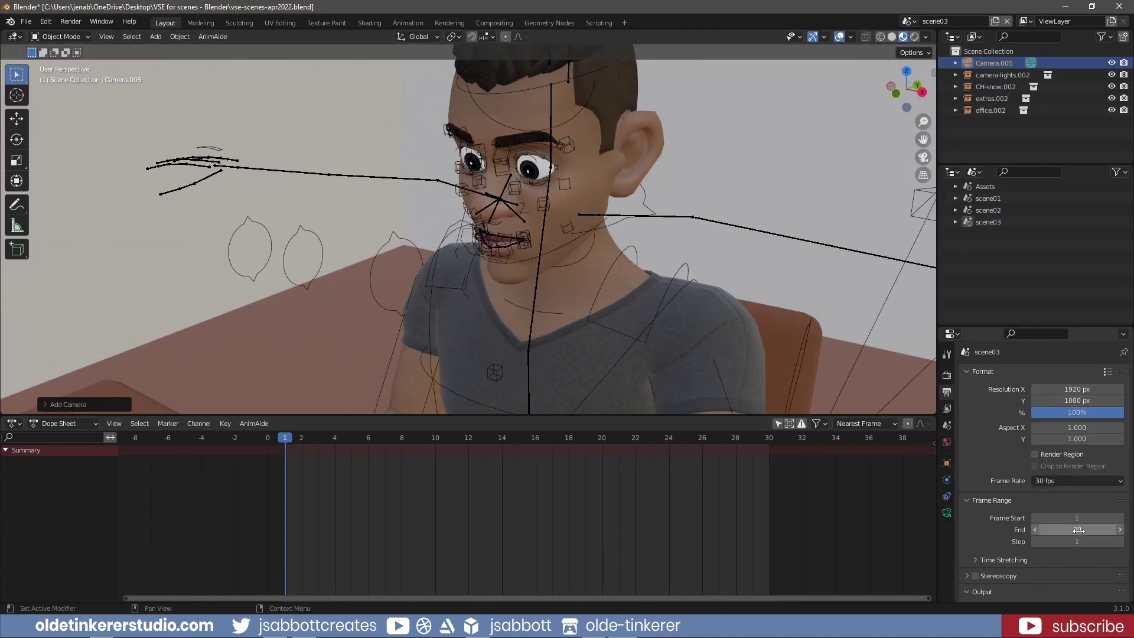
pyautogui.click(955, 221)
pyautogui.click(967, 257)
pyautogui.press('KP_0')
pyautogui.hotkey('shift', 'Right')
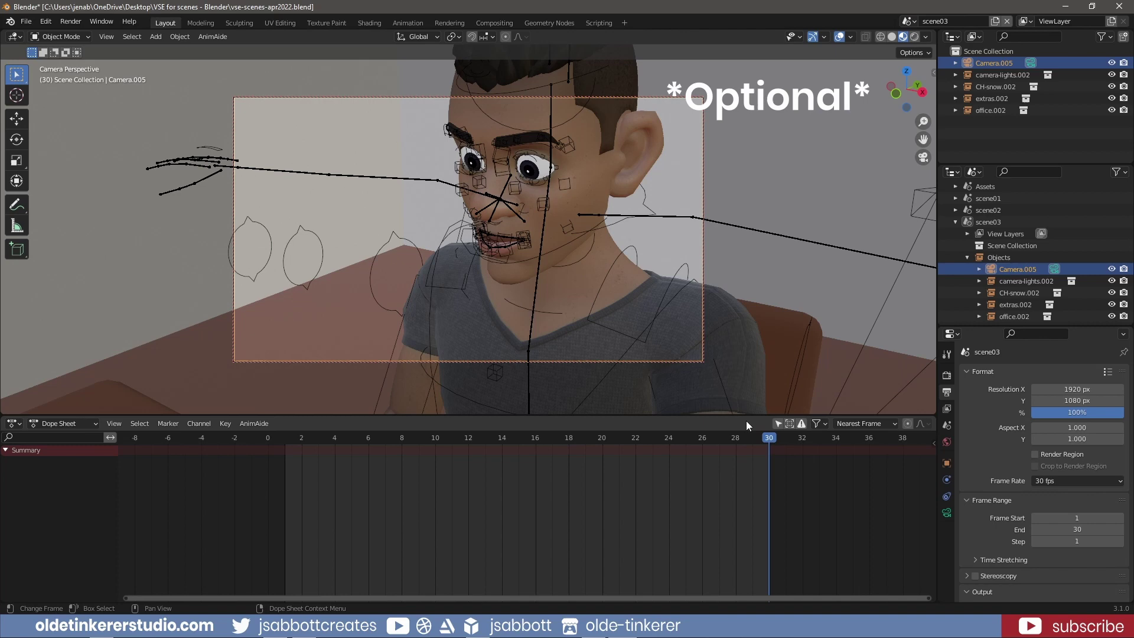
pyautogui.press('i')
pyautogui.click(606, 259)
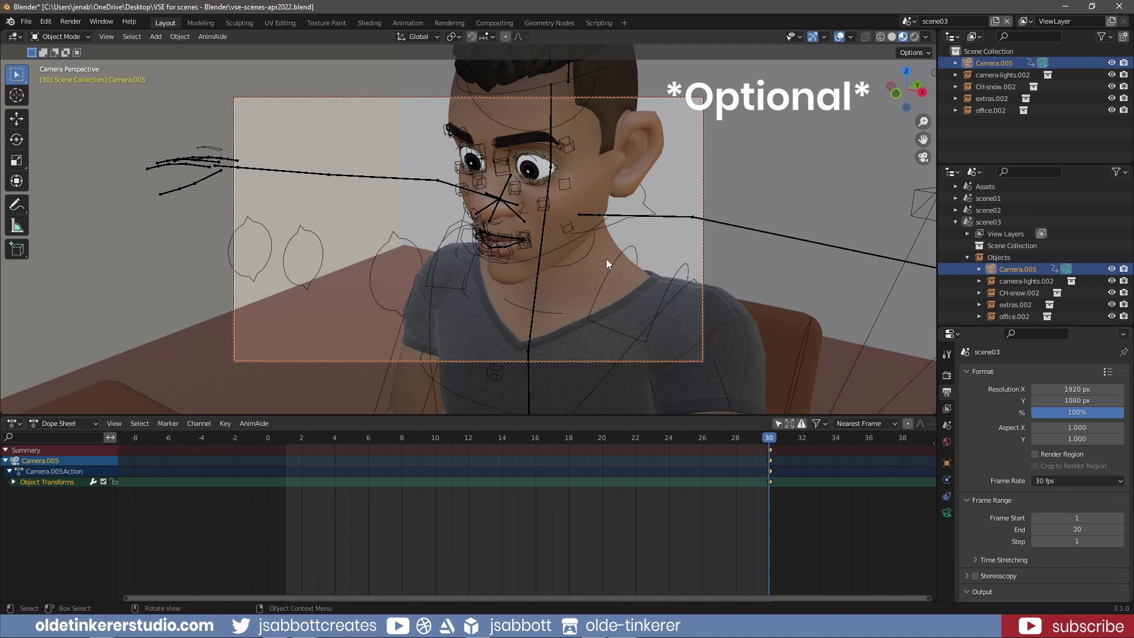
pyautogui.click(955, 221)
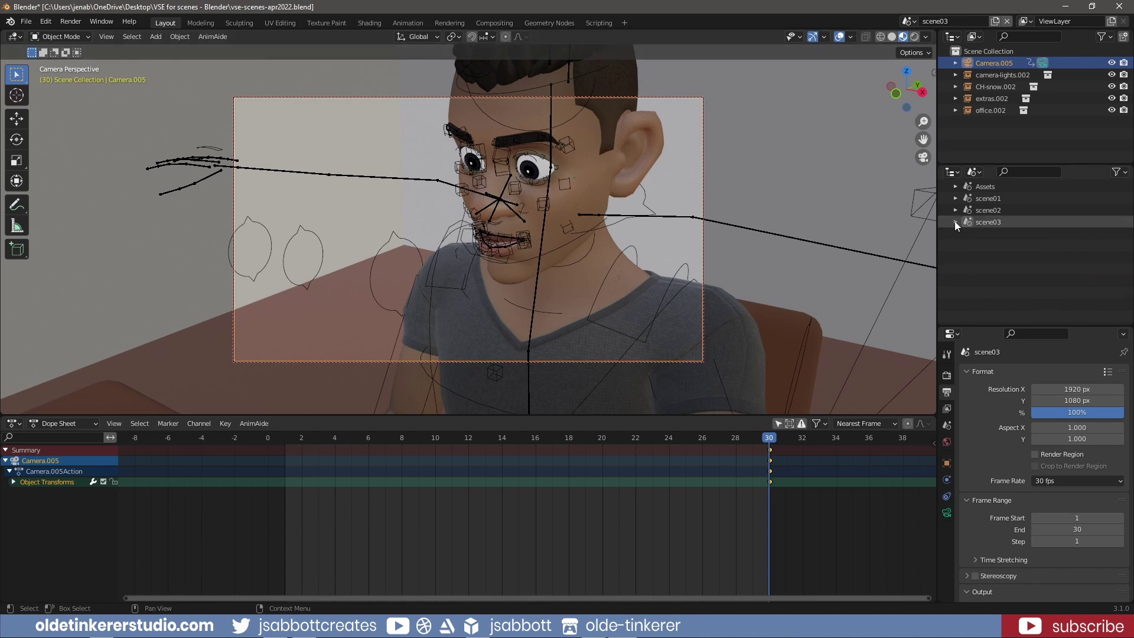
# Make Assets the active scene and add a Video Editing workspace
pyautogui.click(984, 187)
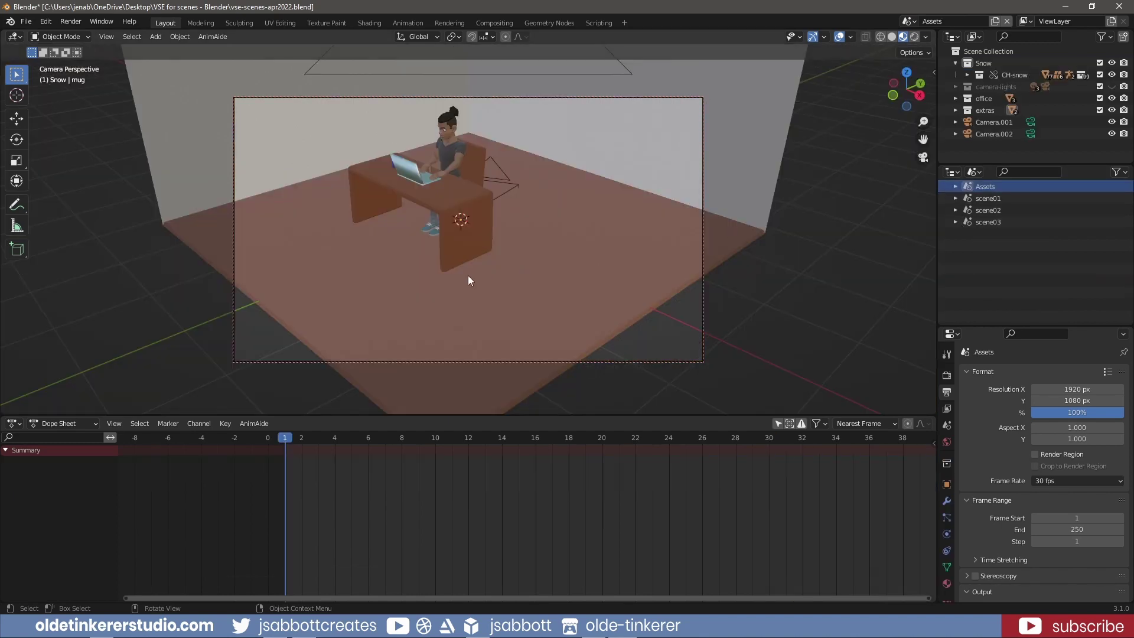
pyautogui.click(625, 23)
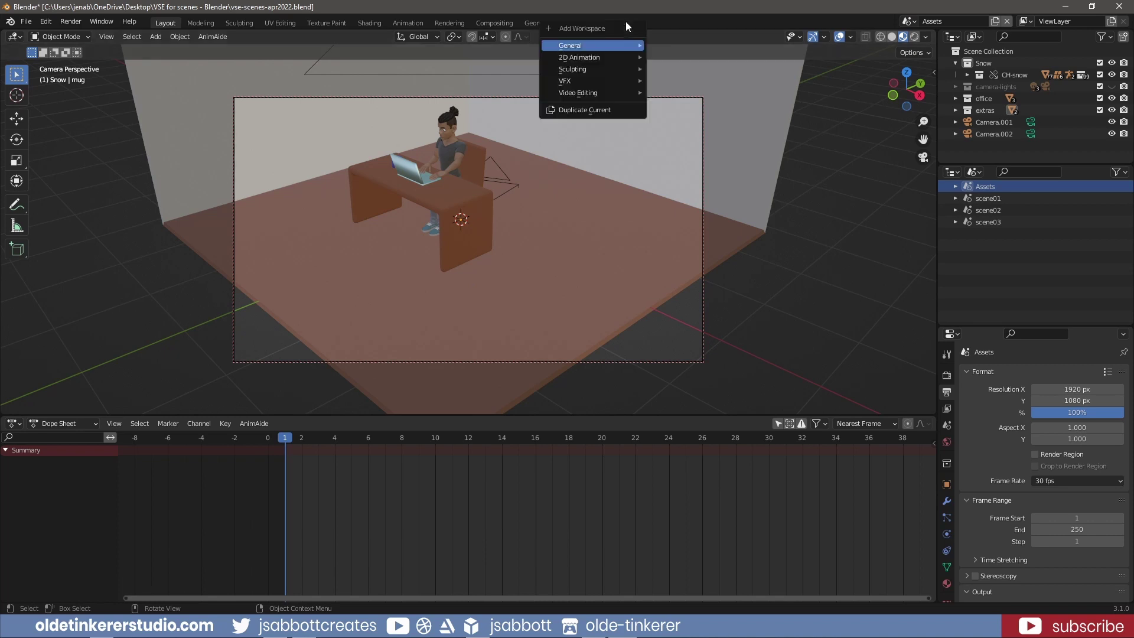
pyautogui.moveTo(593, 93)
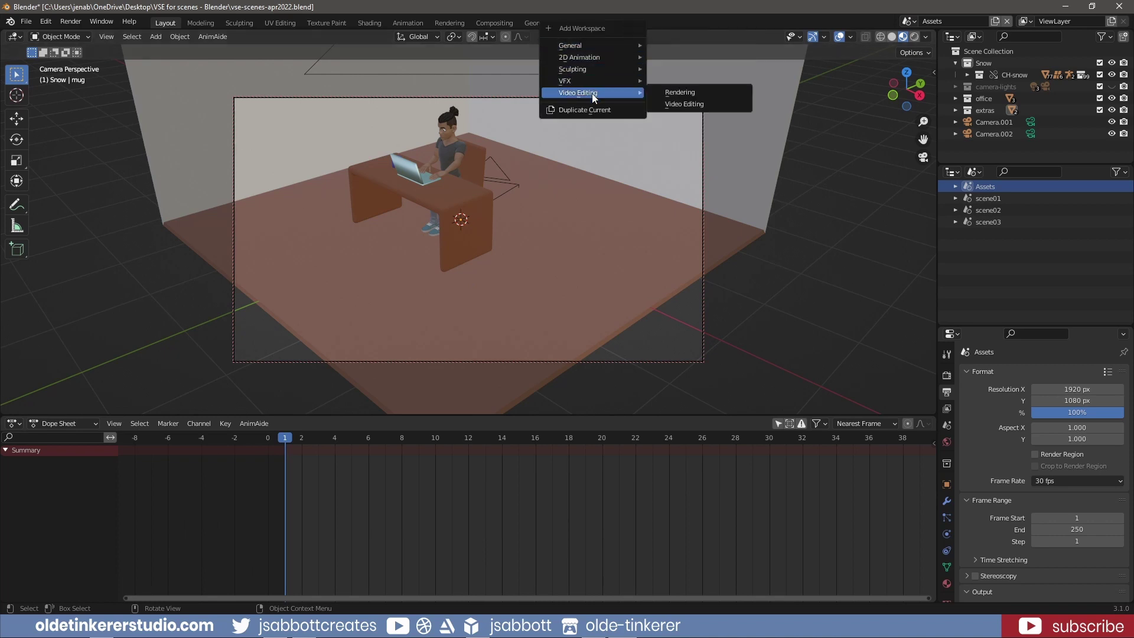
pyautogui.click(707, 105)
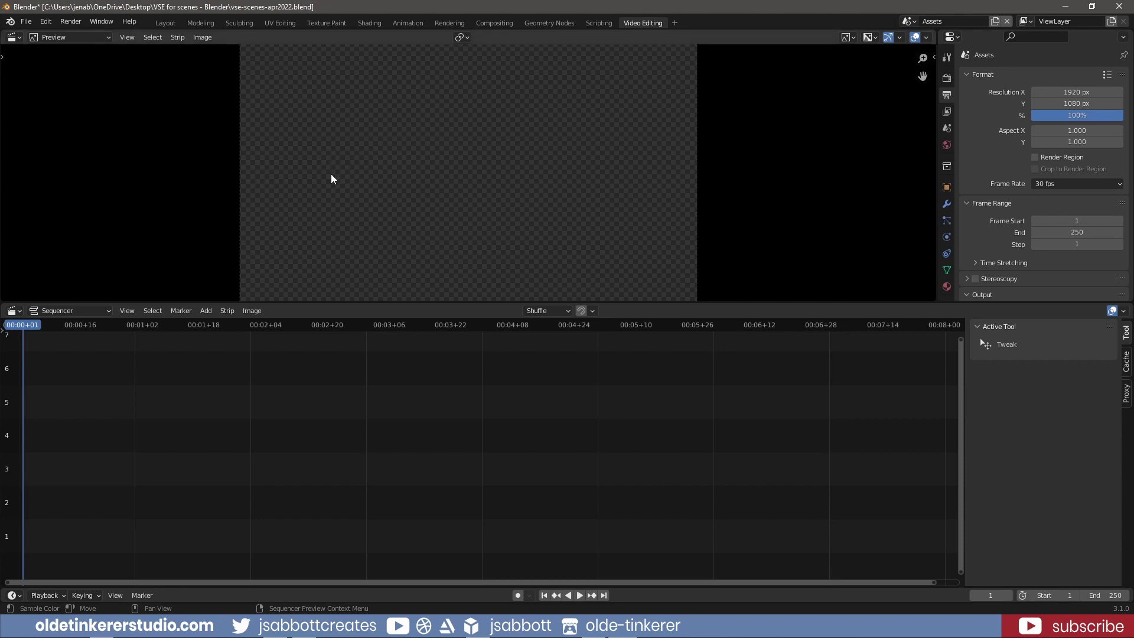
# Make scene01 active and browse the Add menu in its Video Editing sequencer
pyautogui.click(165, 22)
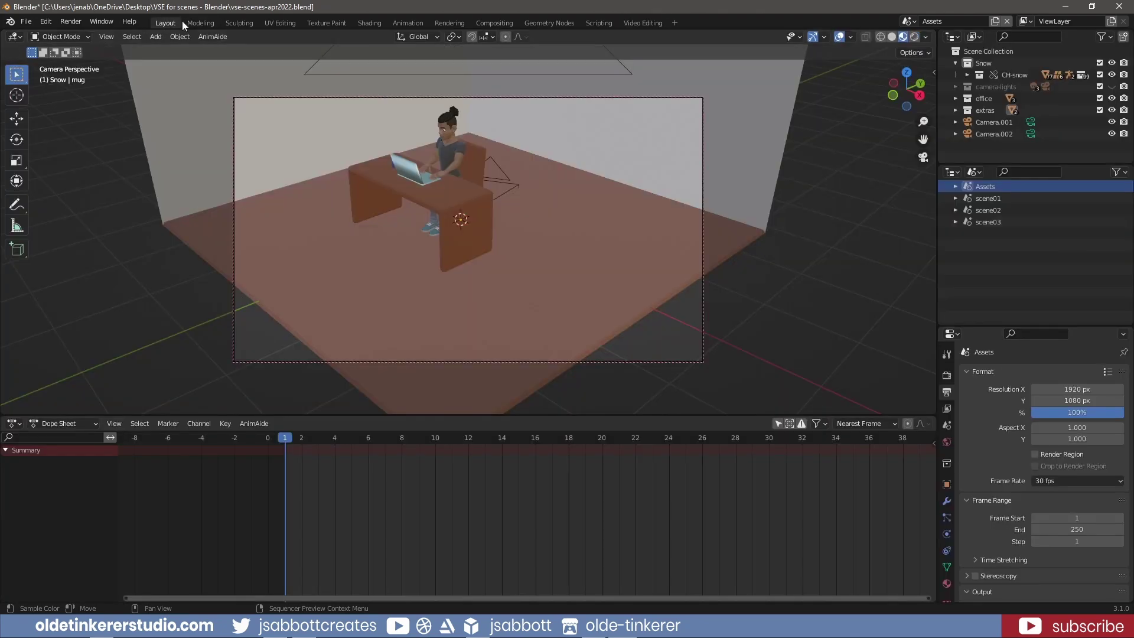
pyautogui.click(997, 202)
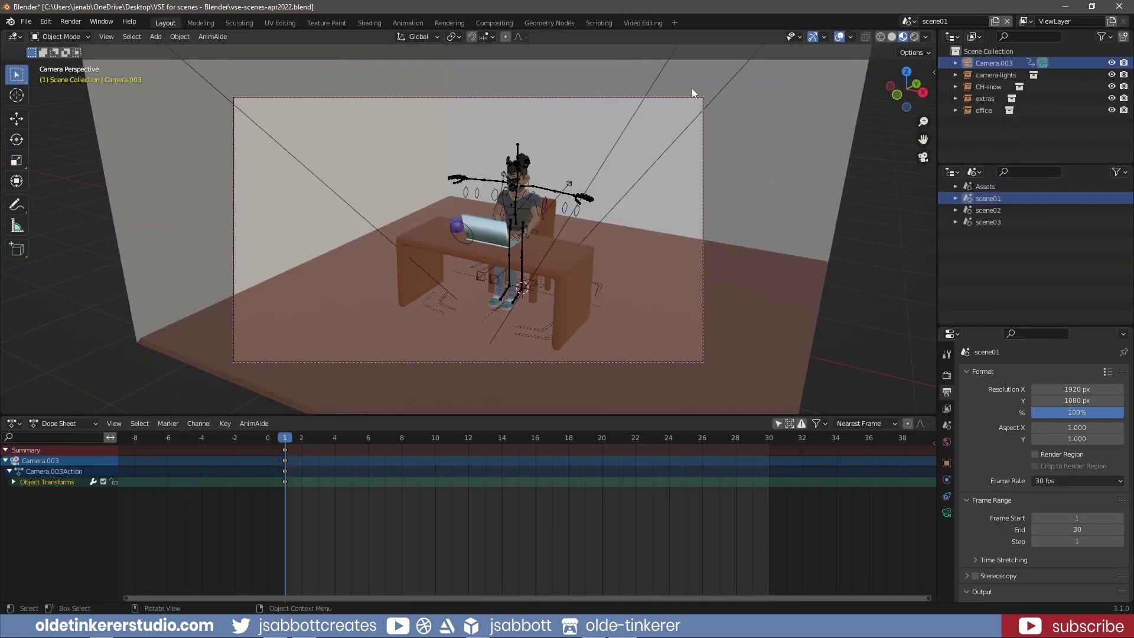
pyautogui.click(639, 23)
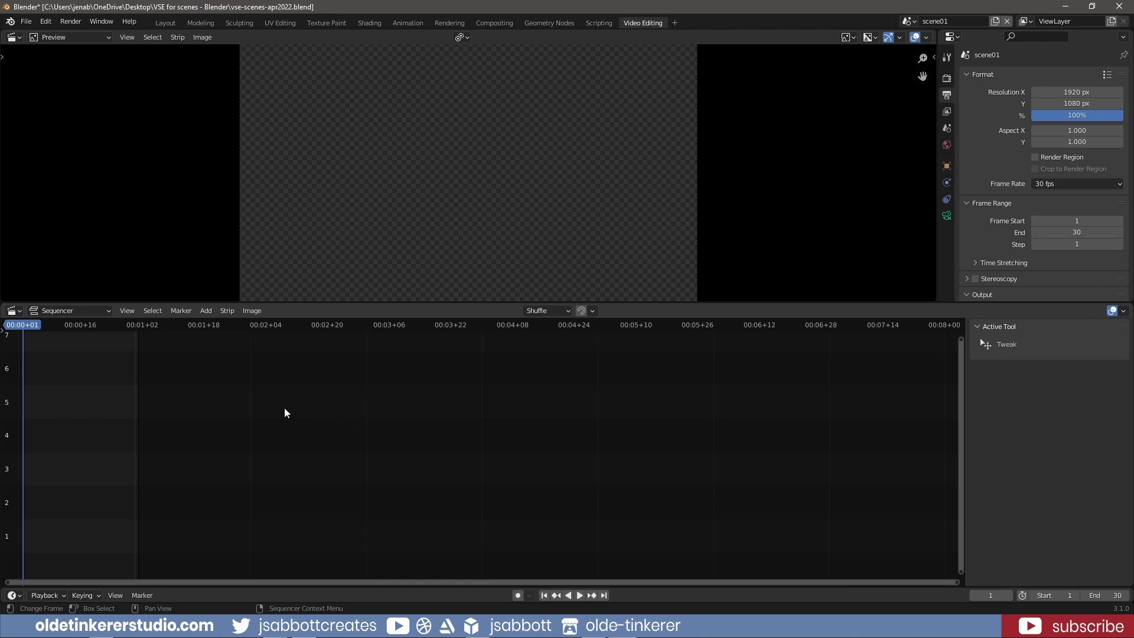
pyautogui.click(205, 311)
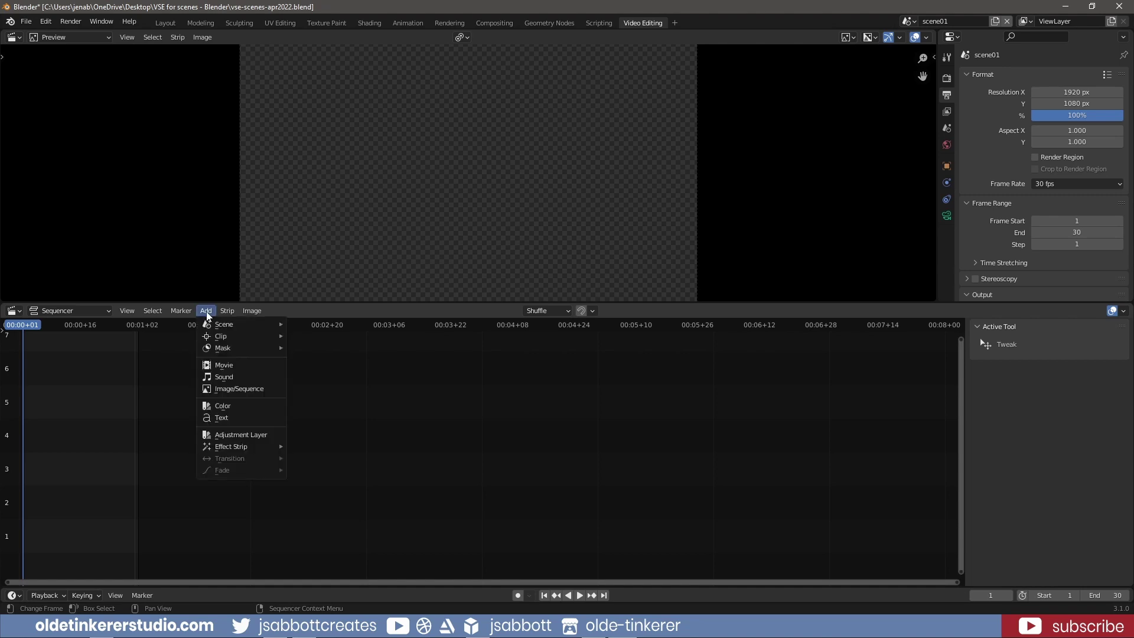
pyautogui.moveTo(217, 327)
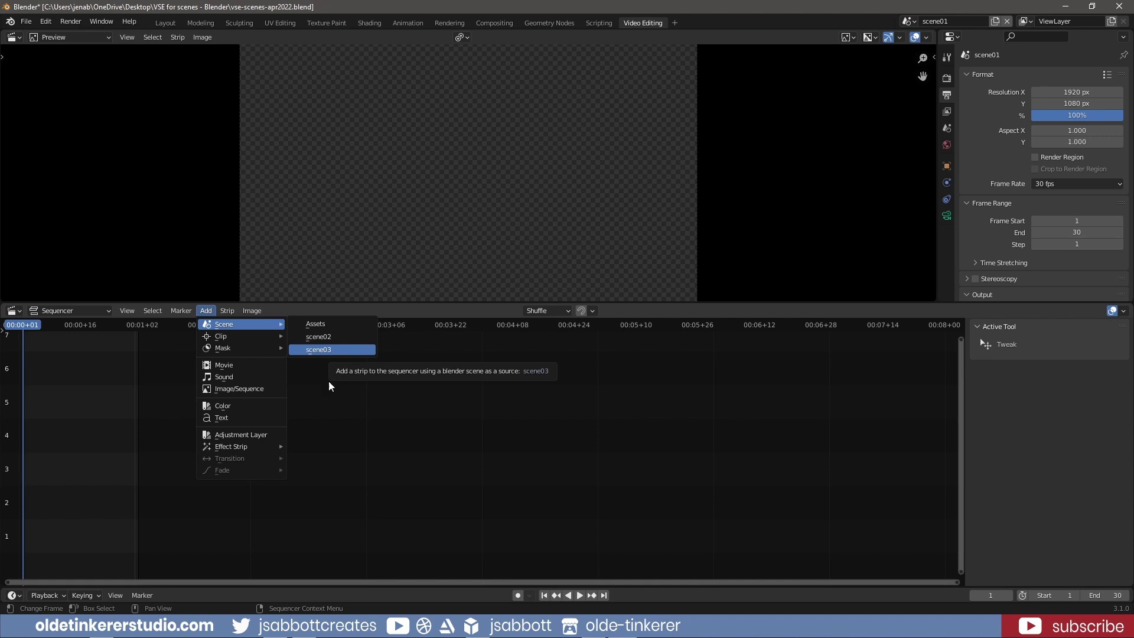
# Make Assets the active scene and show its sequencer in Video Editing
pyautogui.click(163, 24)
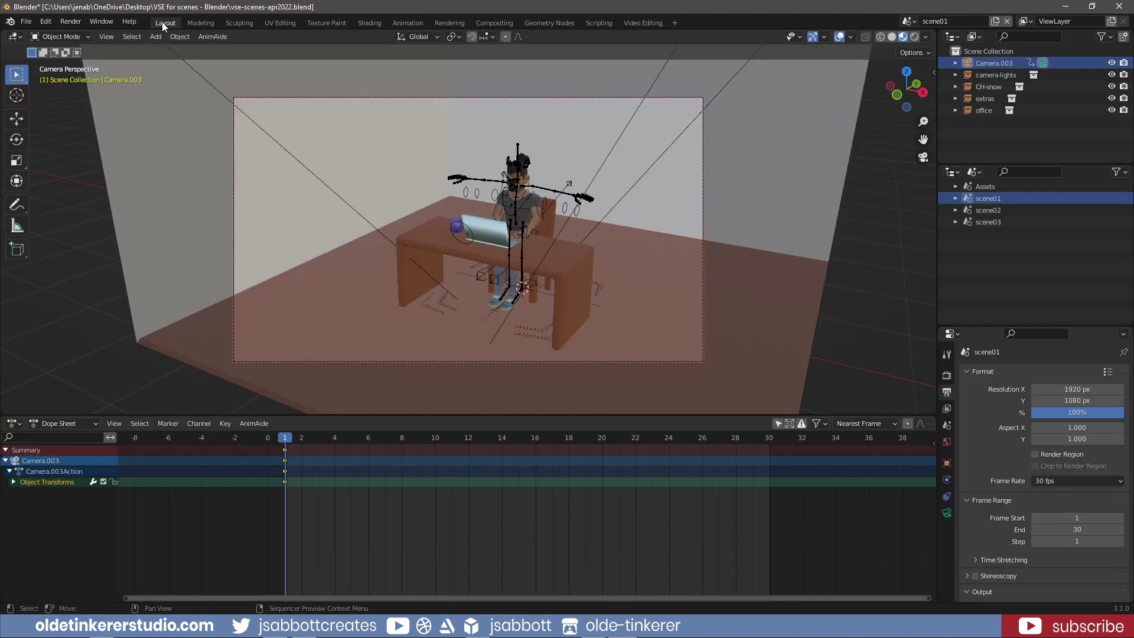
pyautogui.click(983, 186)
pyautogui.click(638, 23)
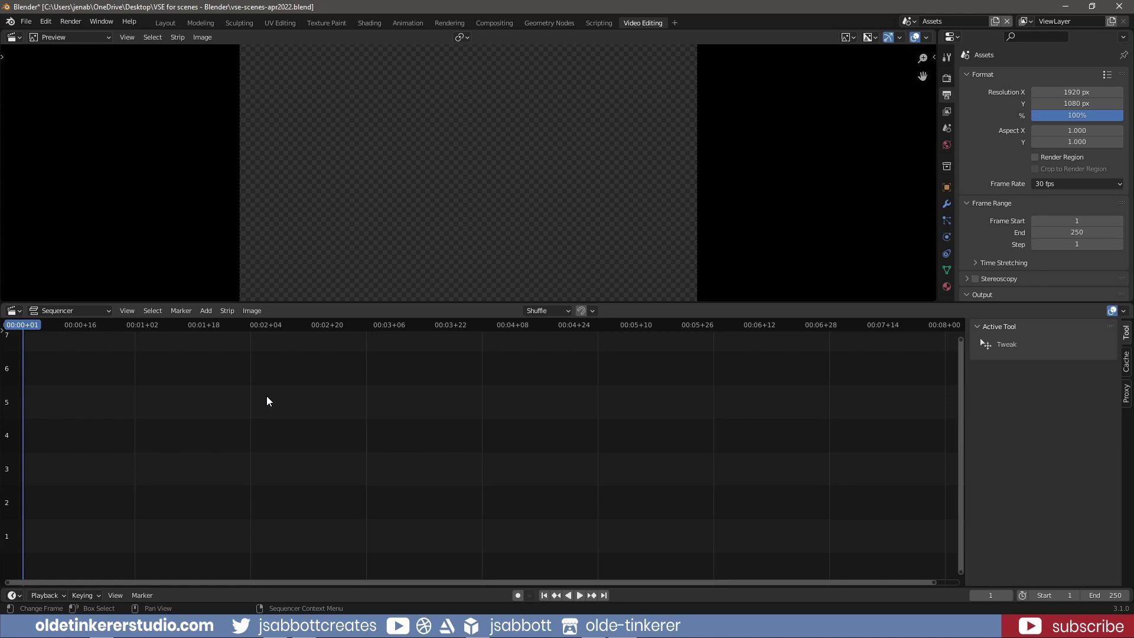
# Add scene01, scene02 and scene03 as scene strips in the Assets sequencer
pyautogui.click(227, 311)
pyautogui.moveTo(212, 312)
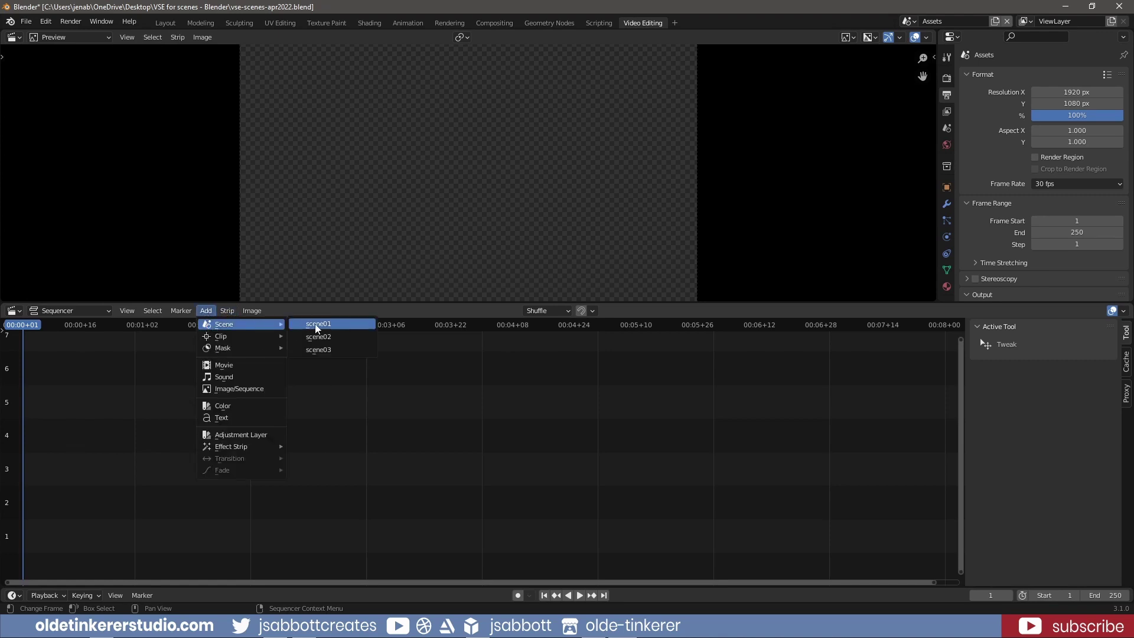
pyautogui.click(317, 329)
pyautogui.click(207, 311)
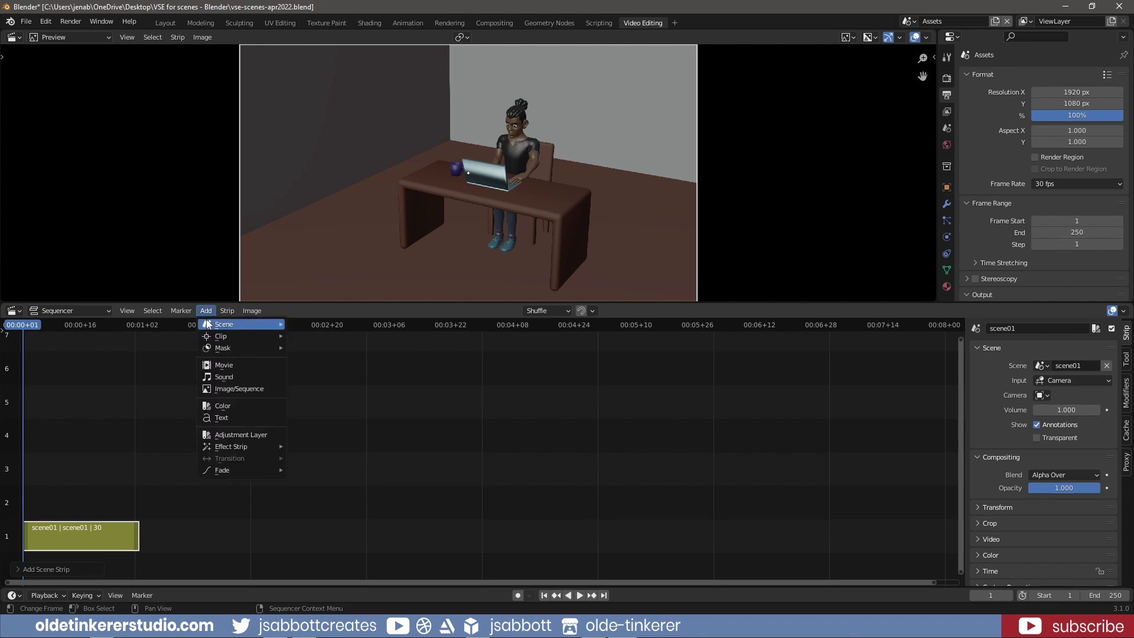
pyautogui.moveTo(208, 325)
pyautogui.click(317, 336)
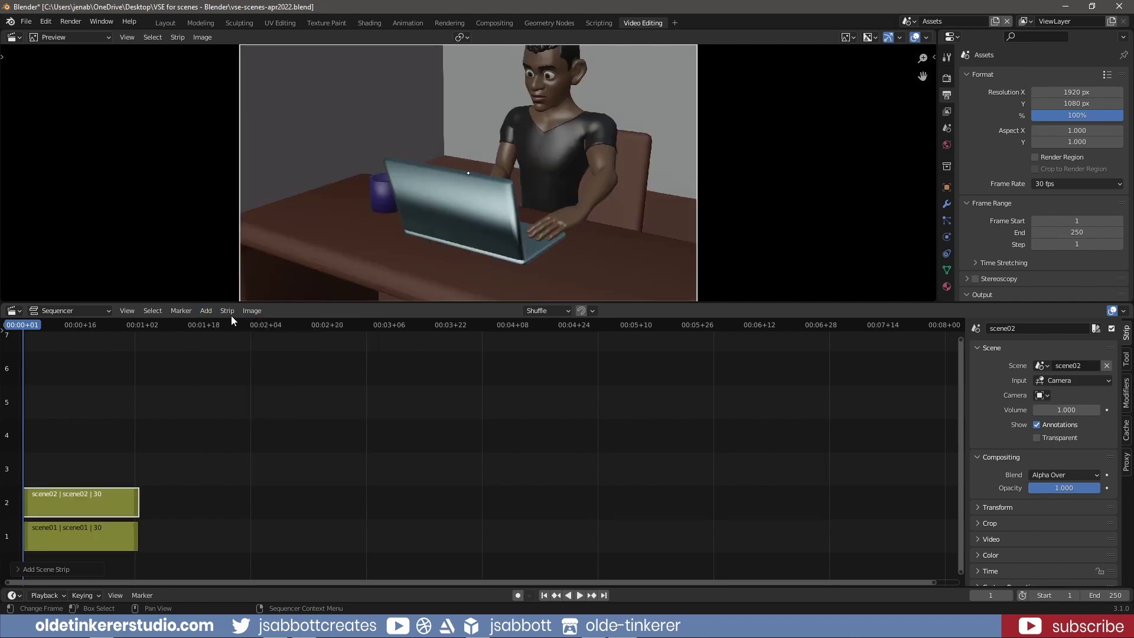
pyautogui.click(206, 310)
pyautogui.moveTo(214, 325)
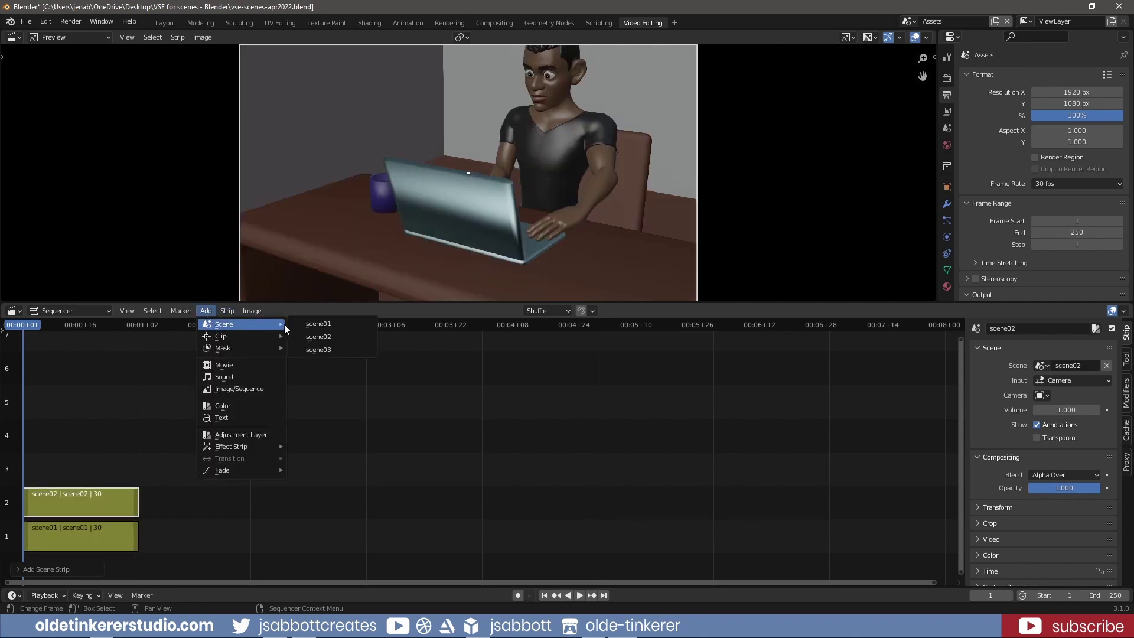
pyautogui.click(322, 348)
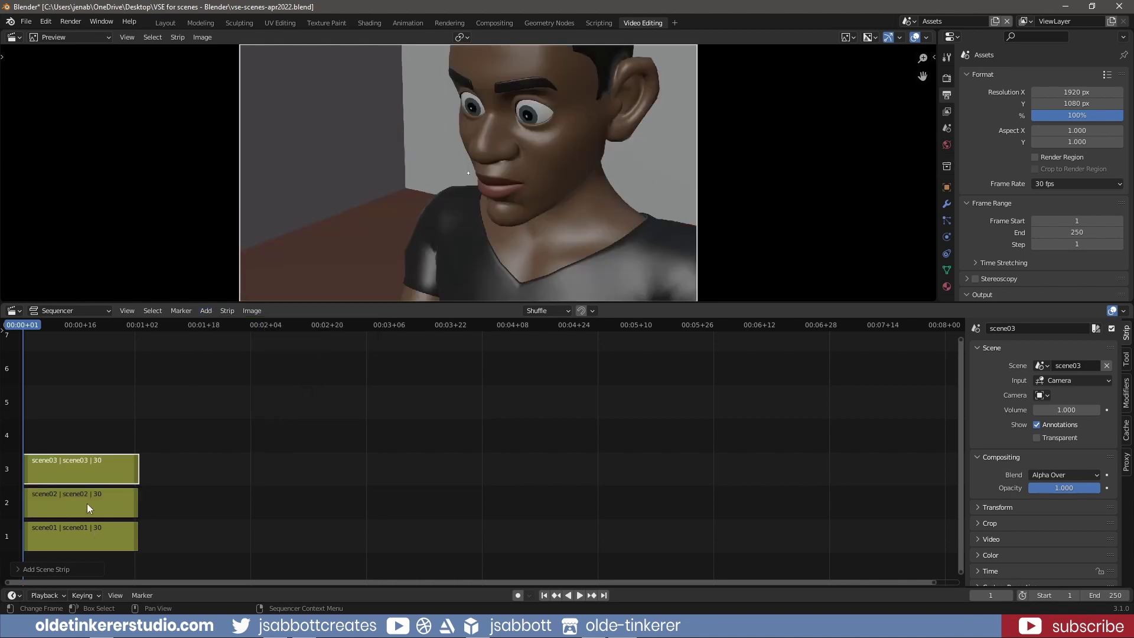
# Place the scene02 and scene03 strips end to end after scene01 on channel 1
pyautogui.moveTo(87, 503); pyautogui.dragTo(203, 526)
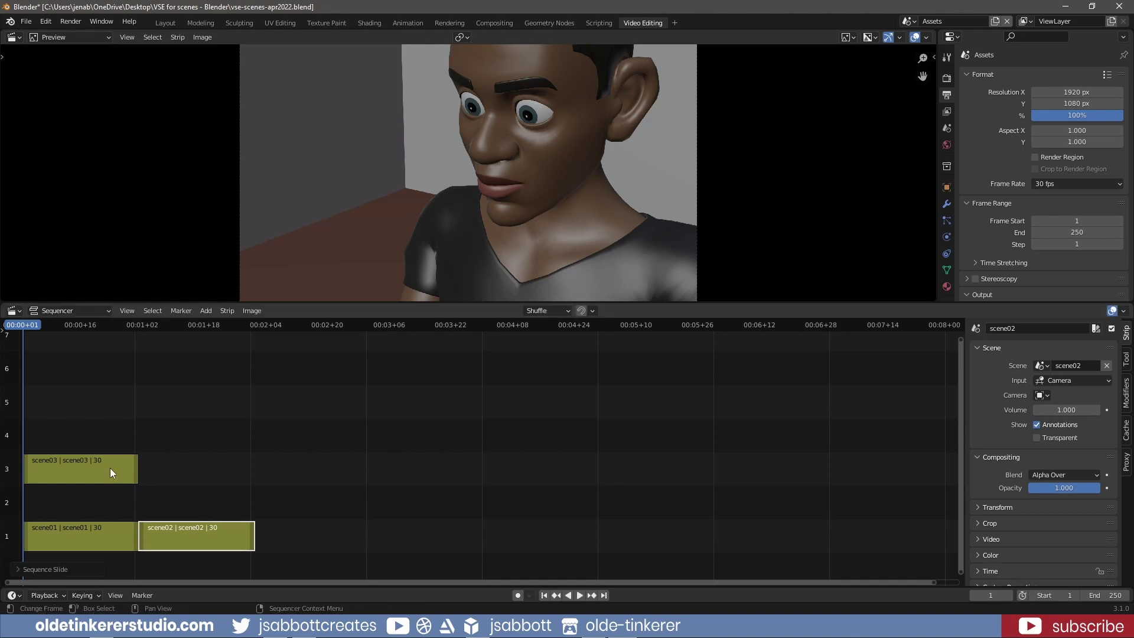
pyautogui.click(109, 468)
pyautogui.moveTo(91, 465); pyautogui.dragTo(338, 521)
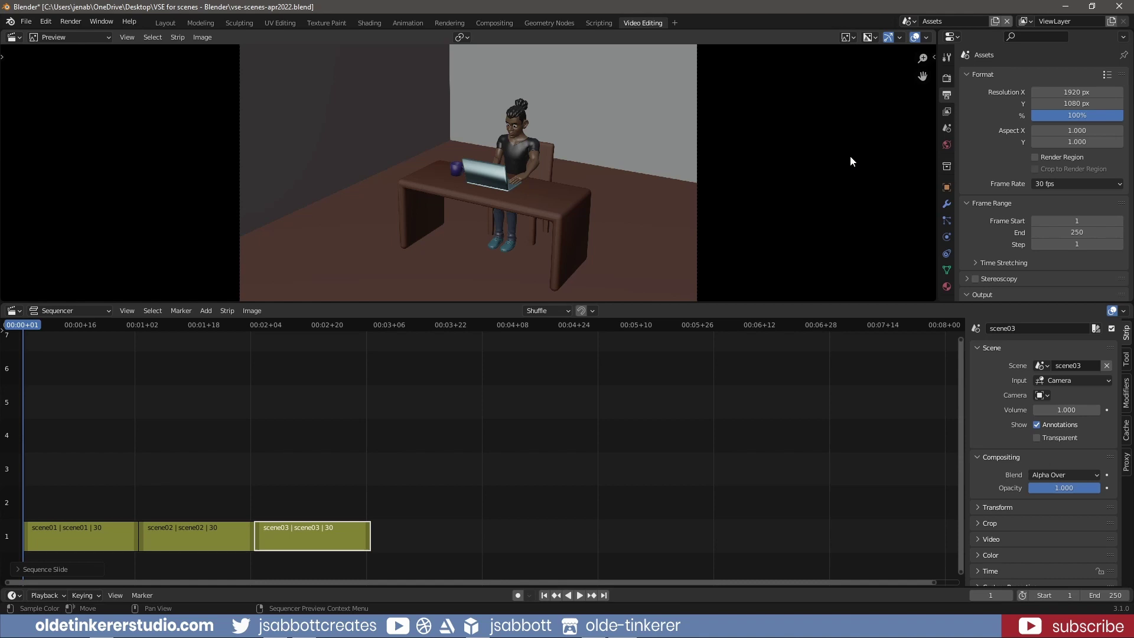
# In scene02, move the laptop and mug extras instance about 0.22 m along X
pyautogui.click(165, 23)
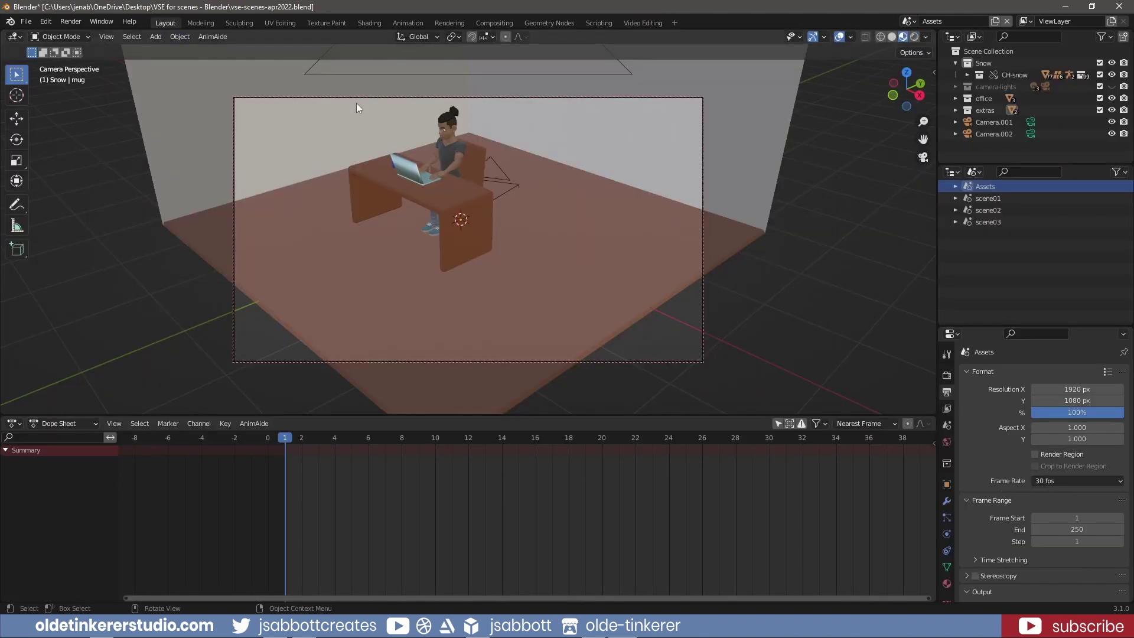
pyautogui.click(987, 209)
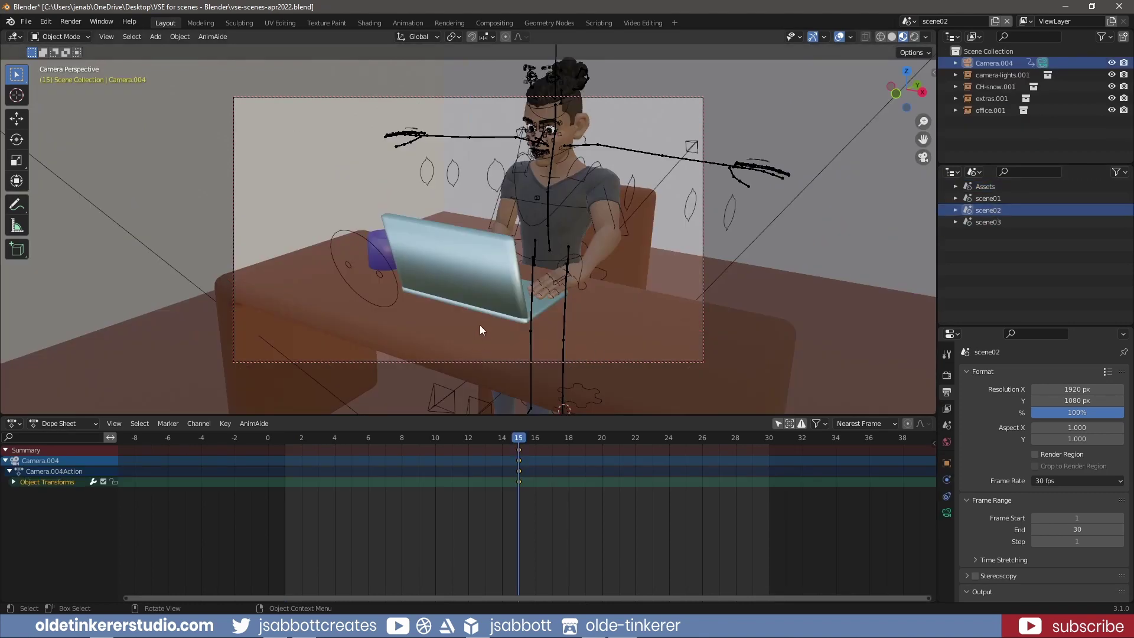
pyautogui.click(458, 276)
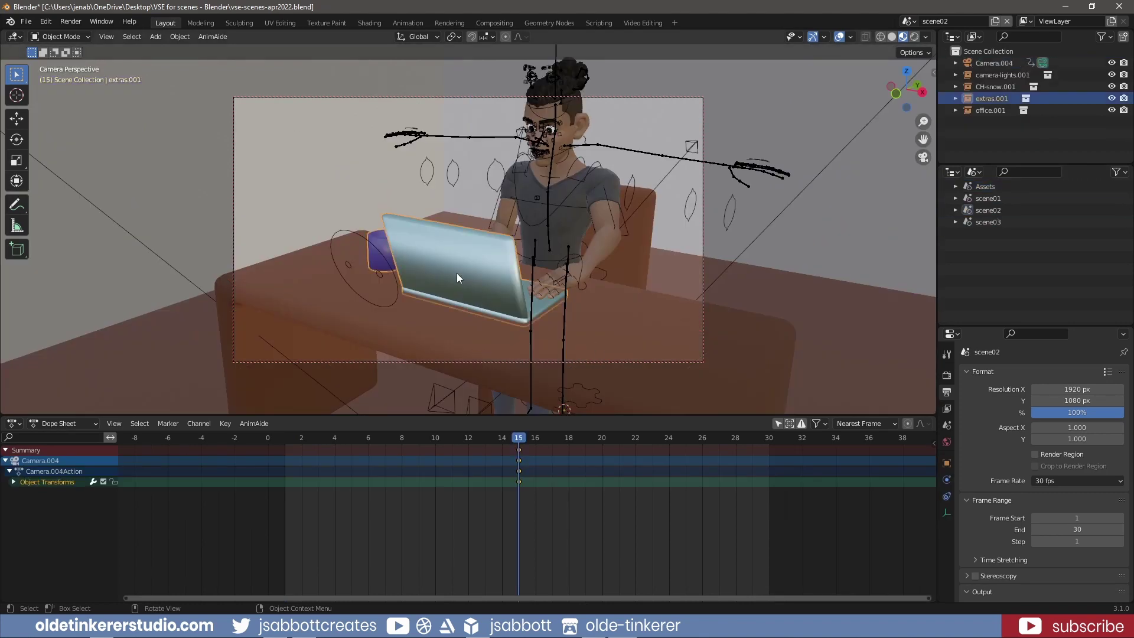
pyautogui.press('g')
pyautogui.press('x')
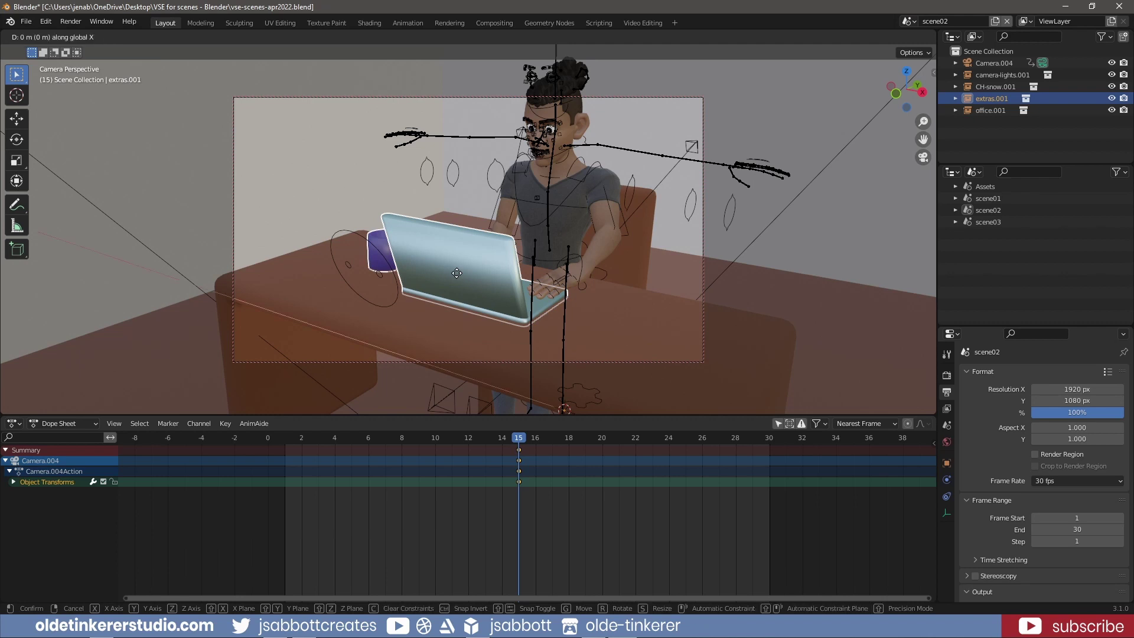
pyautogui.click(416, 265)
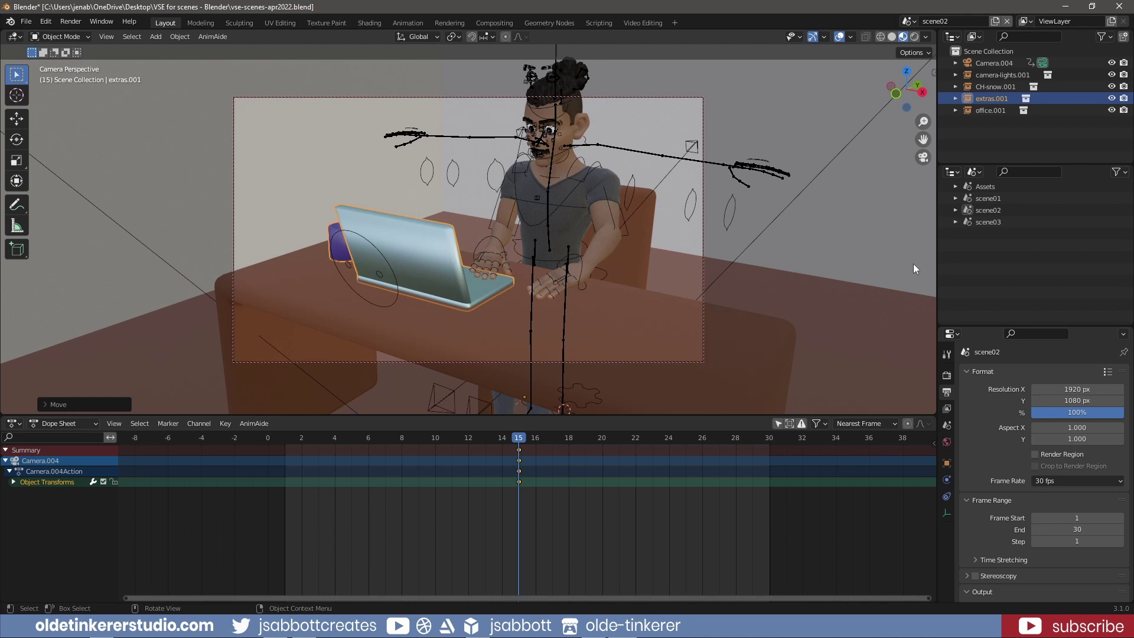
# Delete the old scene02 strip from the Assets sequencer
pyautogui.click(985, 186)
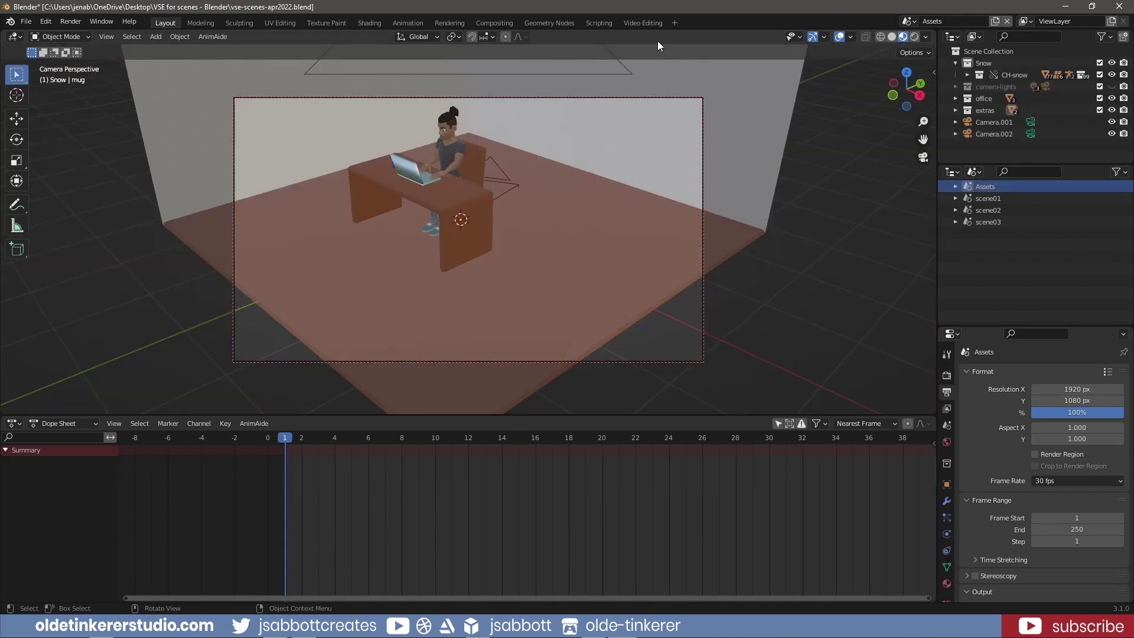
pyautogui.click(633, 23)
pyautogui.click(206, 533)
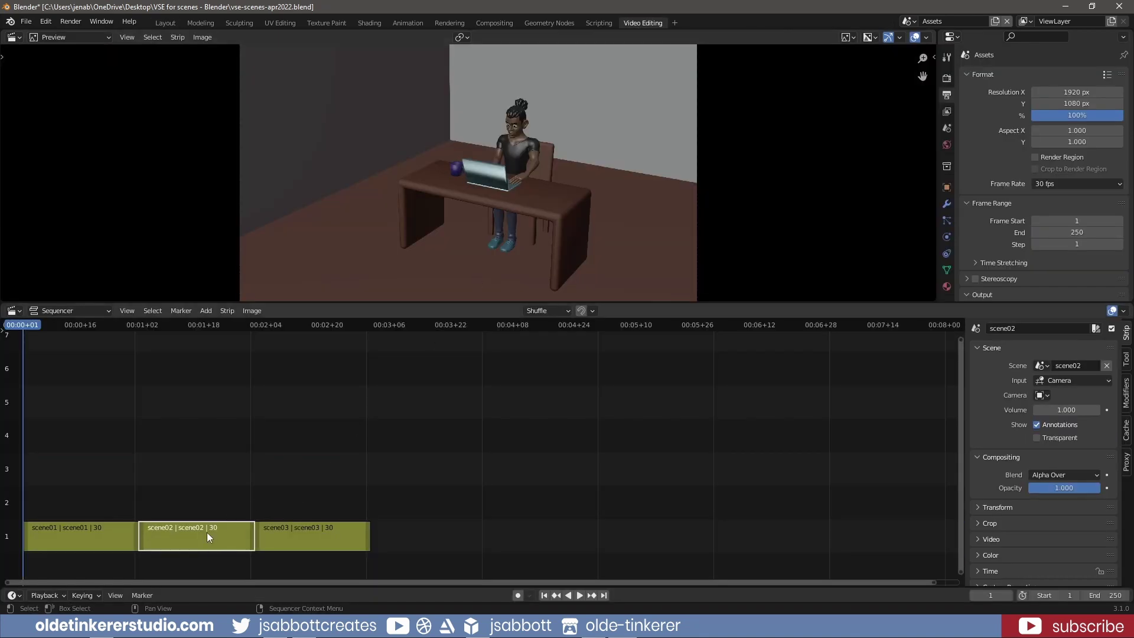
pyautogui.press('Delete')
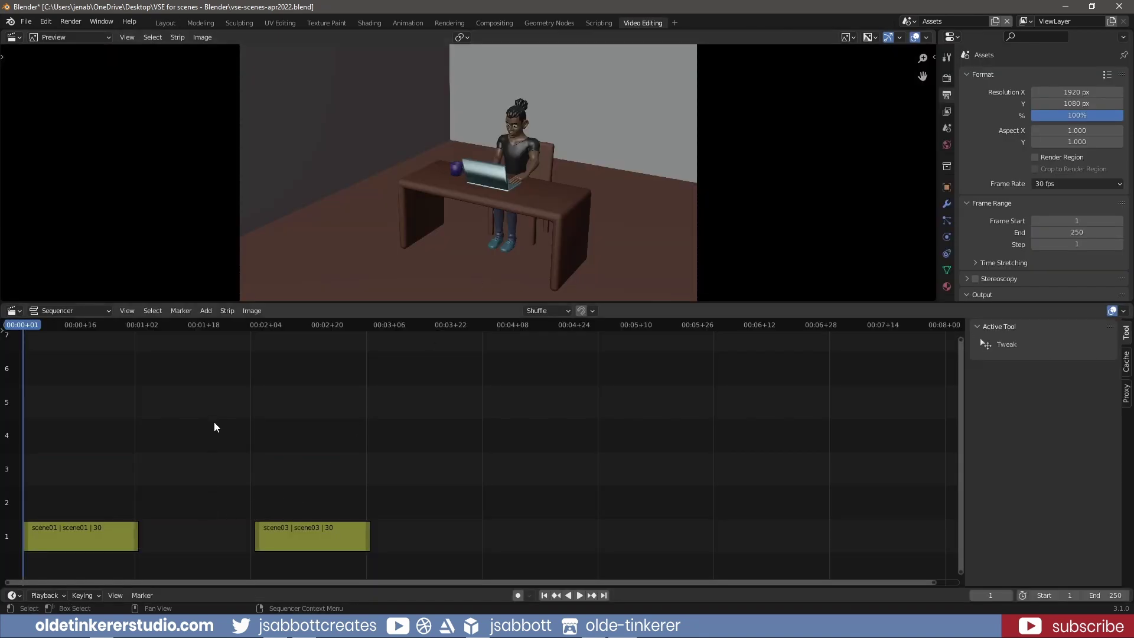
# Add a fresh scene02 scene strip to the Assets sequence
pyautogui.hotkey('shift', 'a')
pyautogui.moveTo(214, 428)
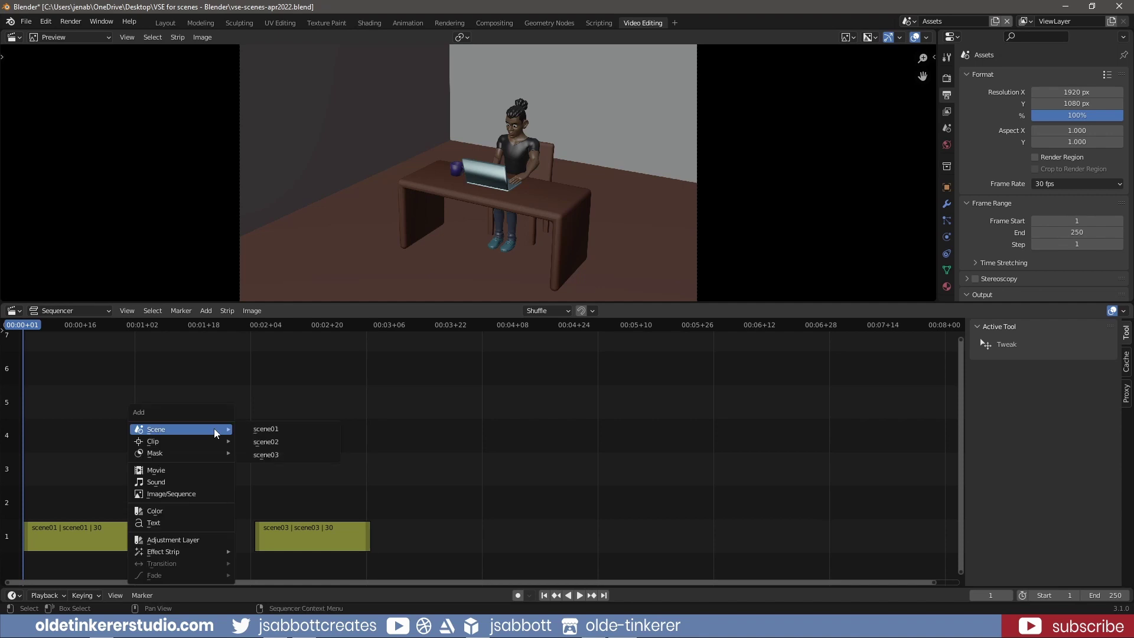
pyautogui.click(280, 442)
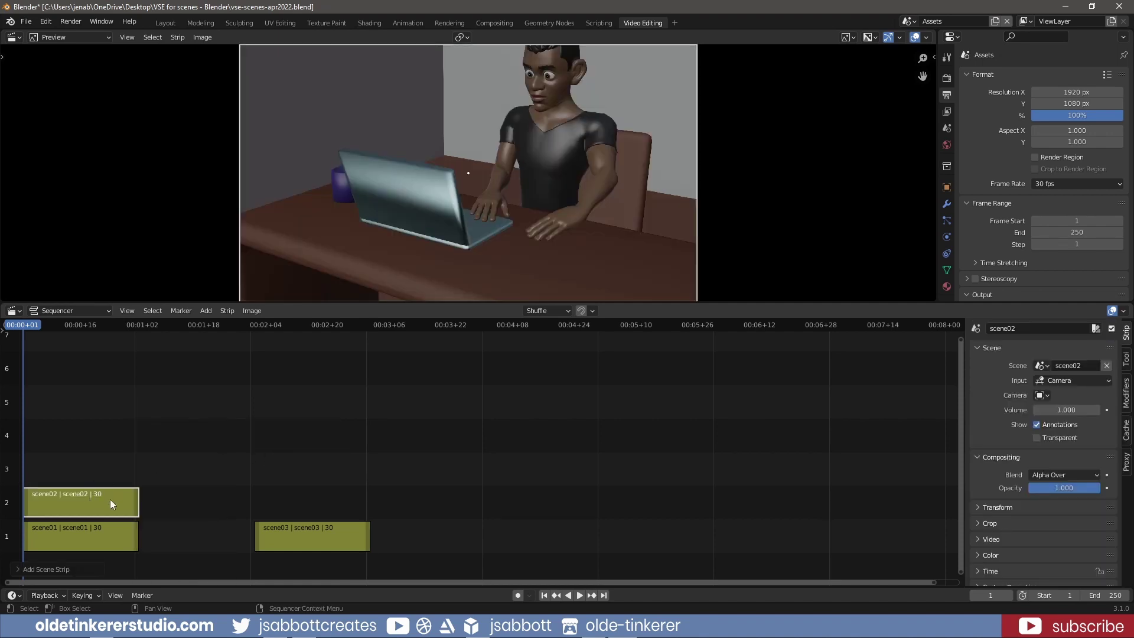